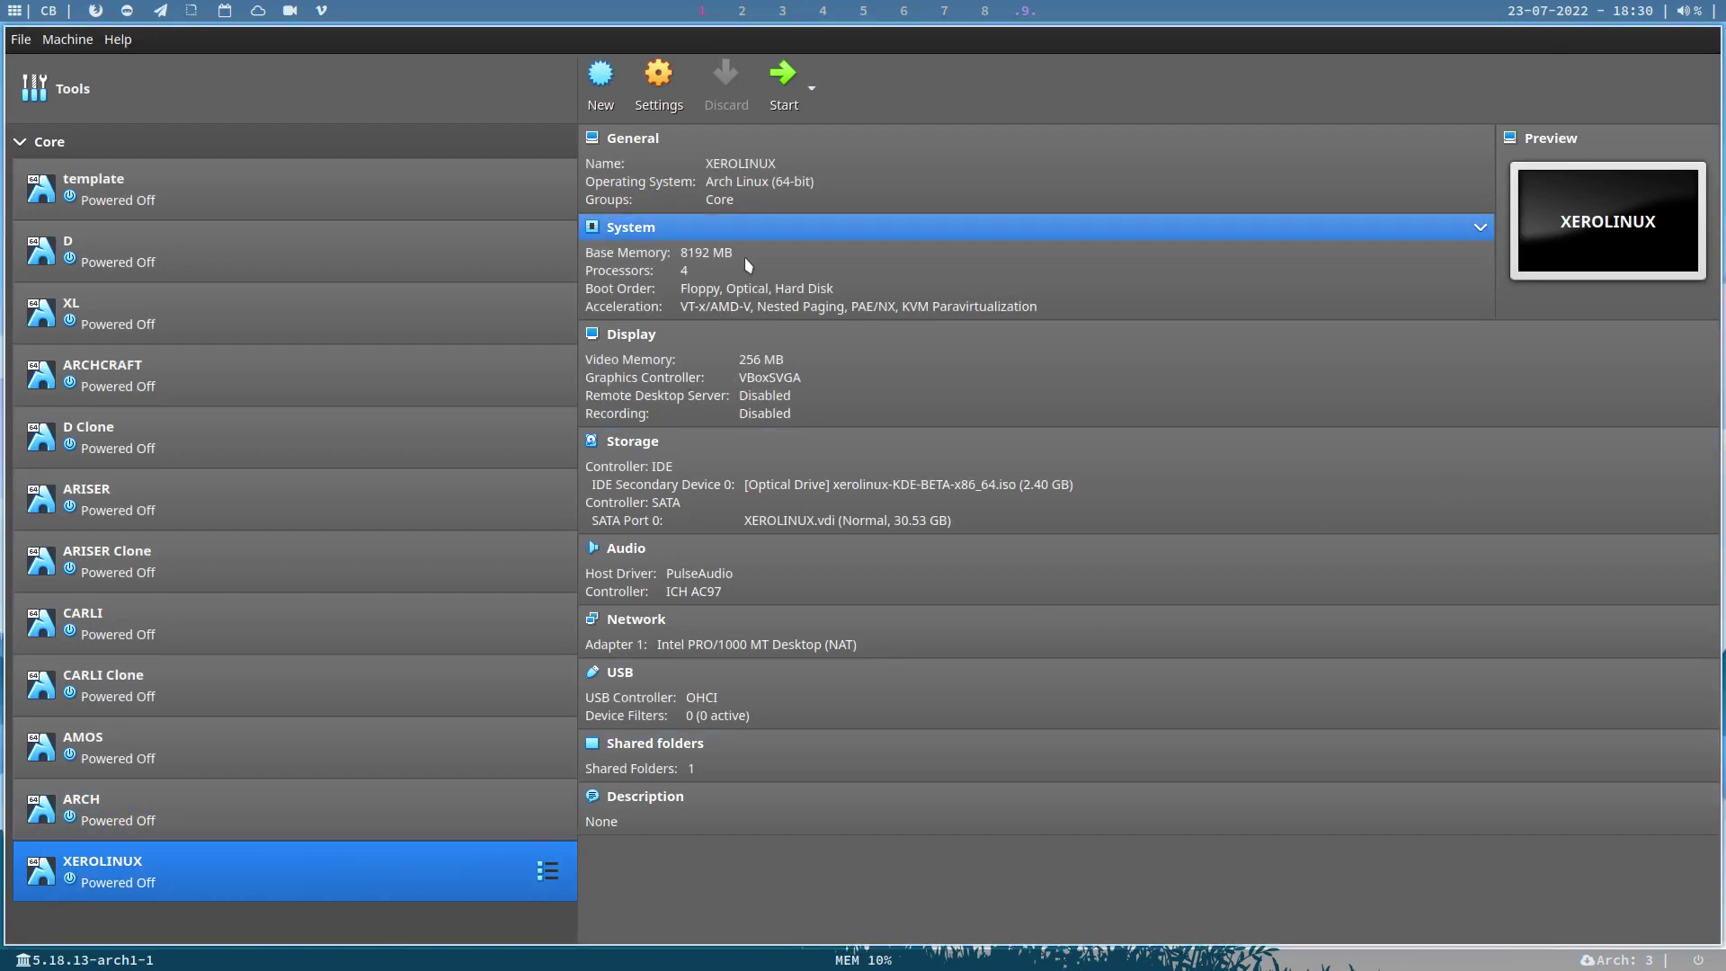
- Boot the XEROLINUX virtual machine from VirtualBox
click(783, 83)
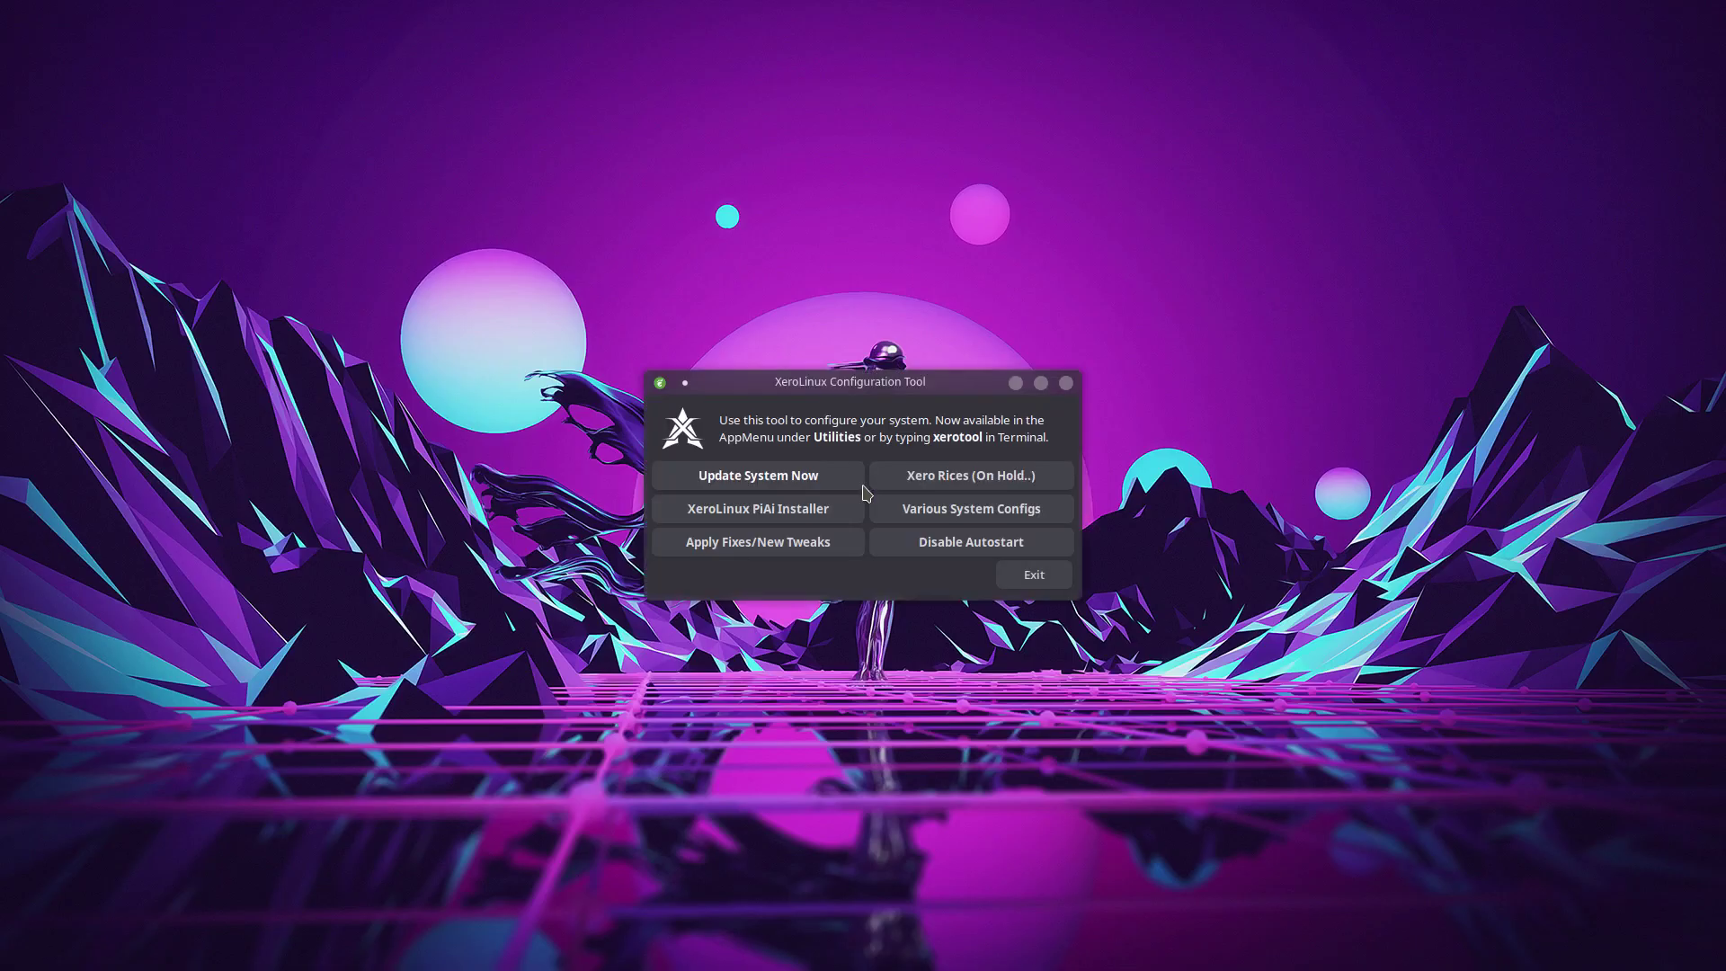
- Close the Xero tool and launch att from Konsole with the admin password
click(1035, 574)
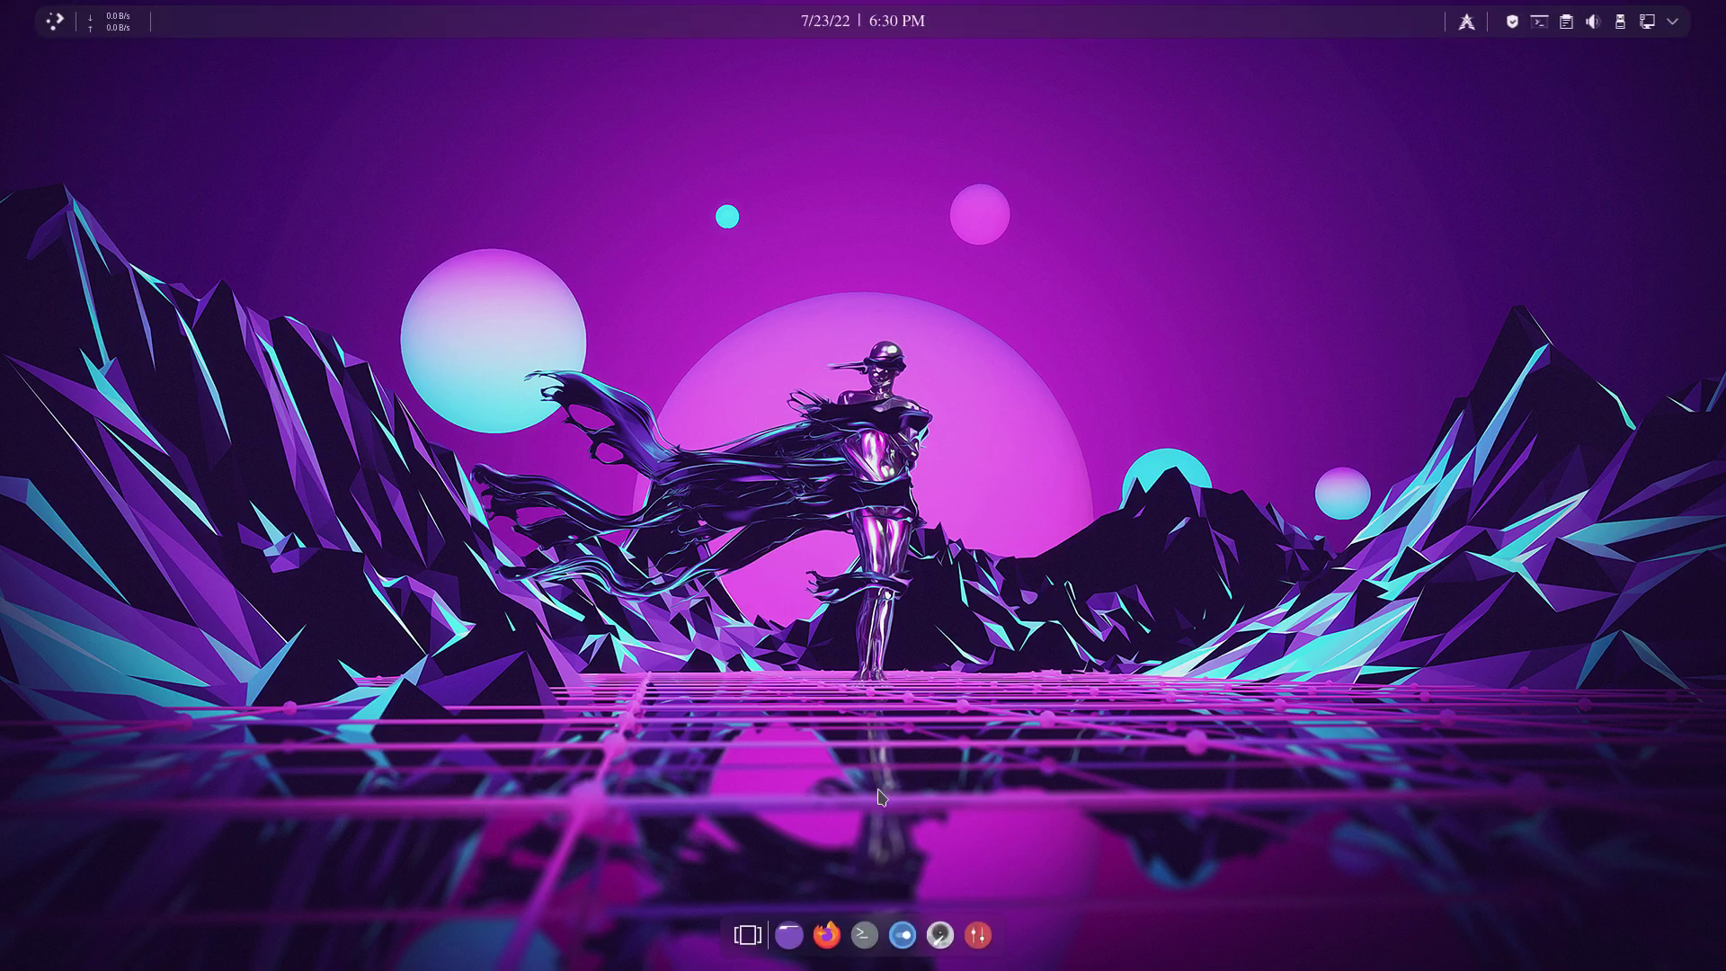
click(864, 922)
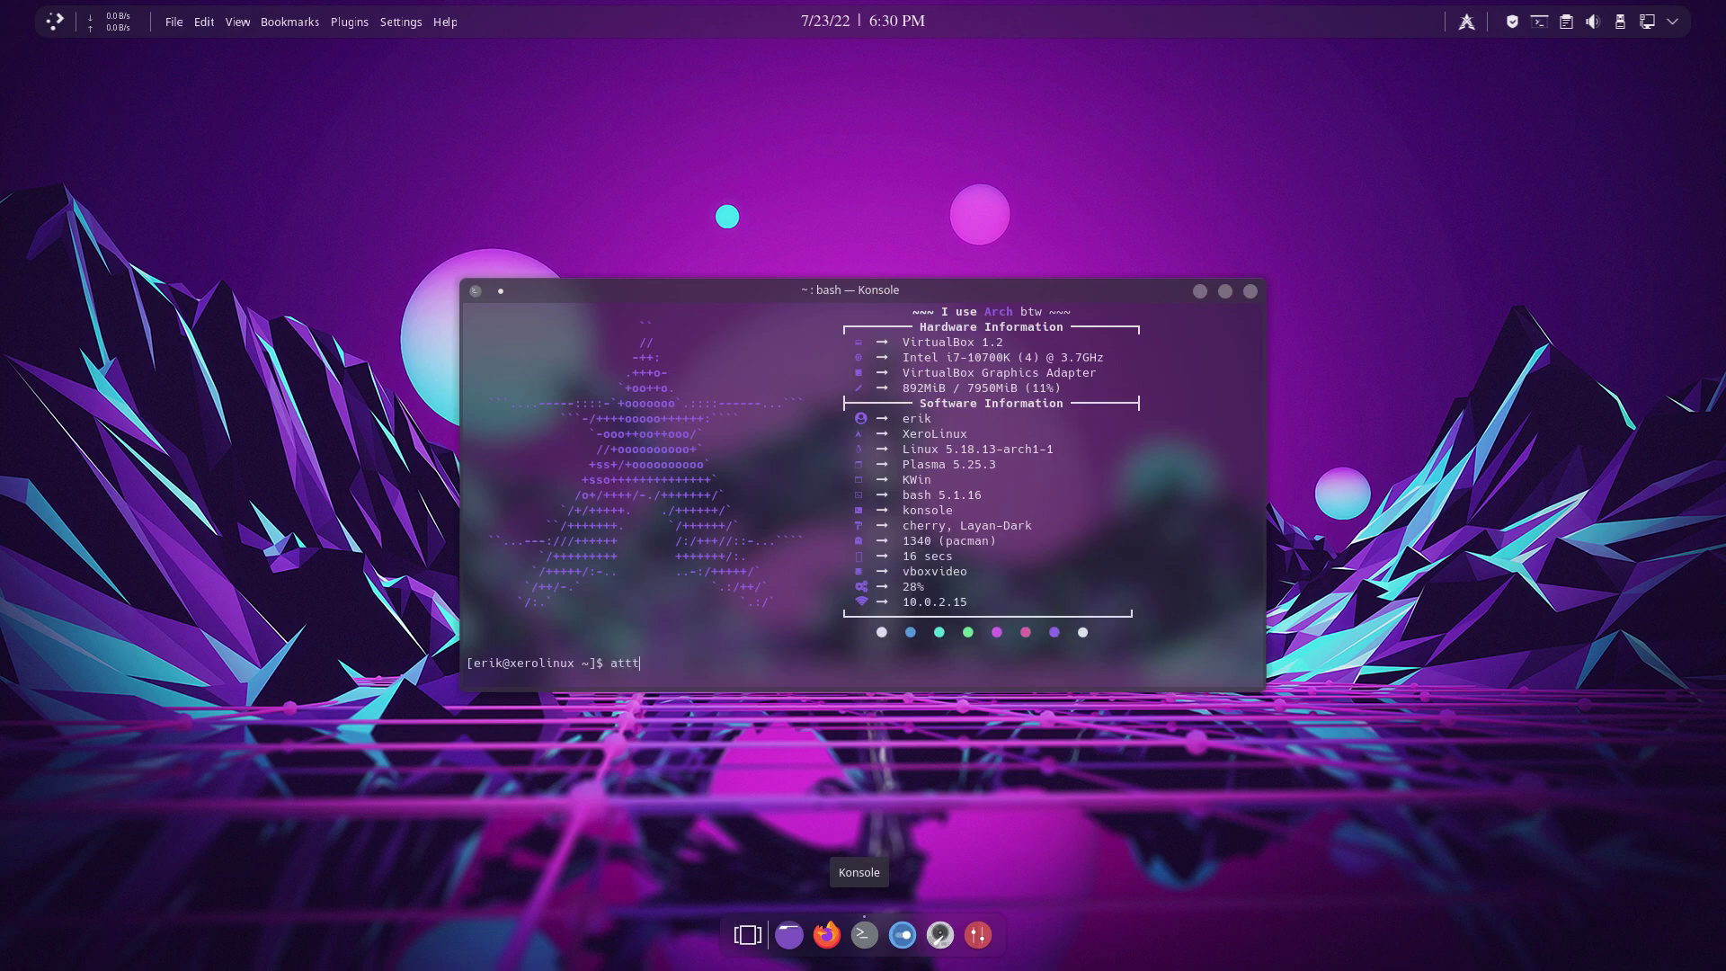
key(Return)
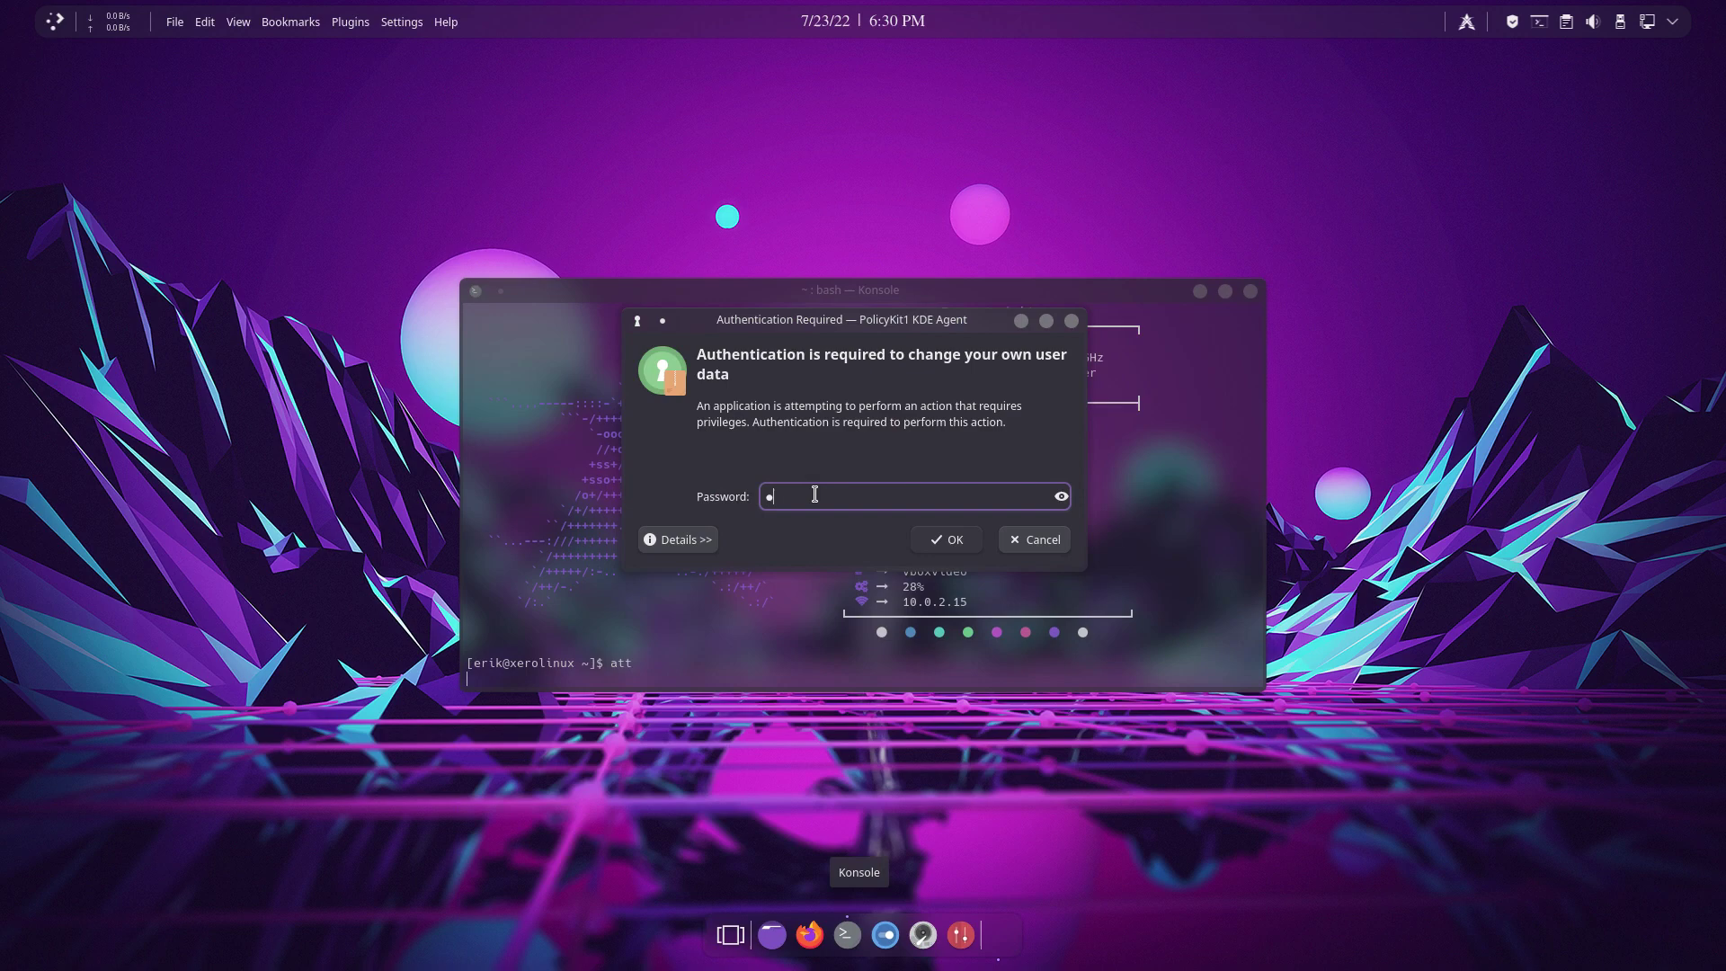
text(••••)
key(Return)
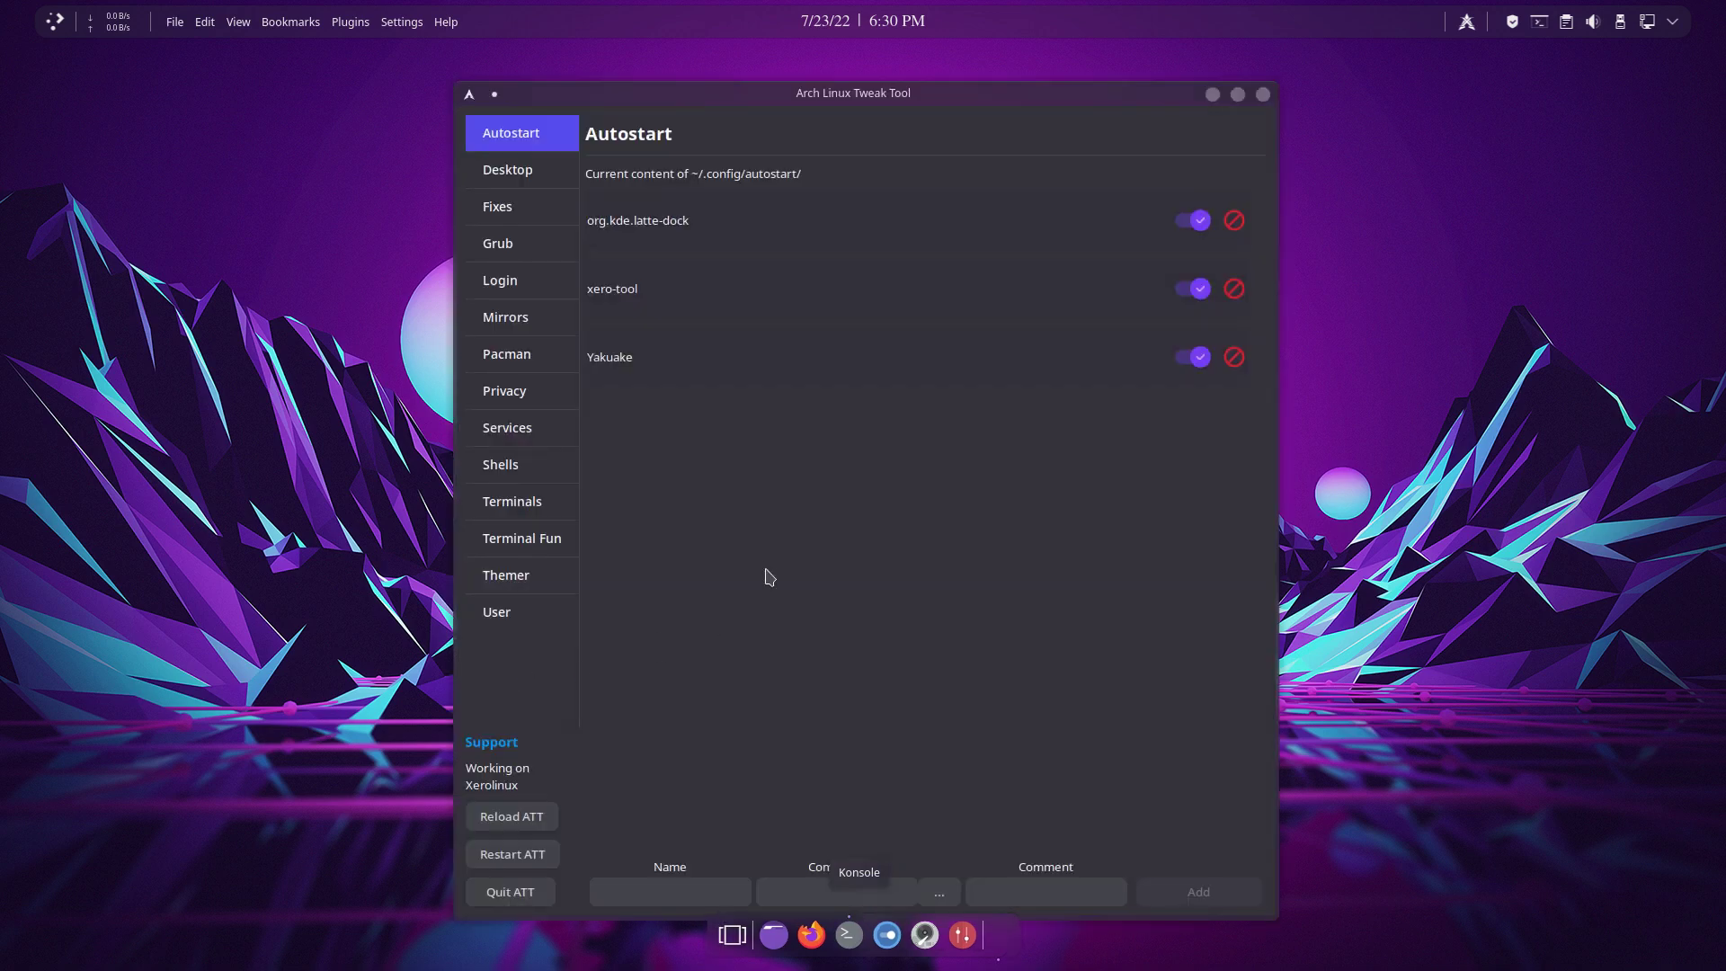
- Install the awesome and i3 desktops from the Desktop Installer page
click(514, 177)
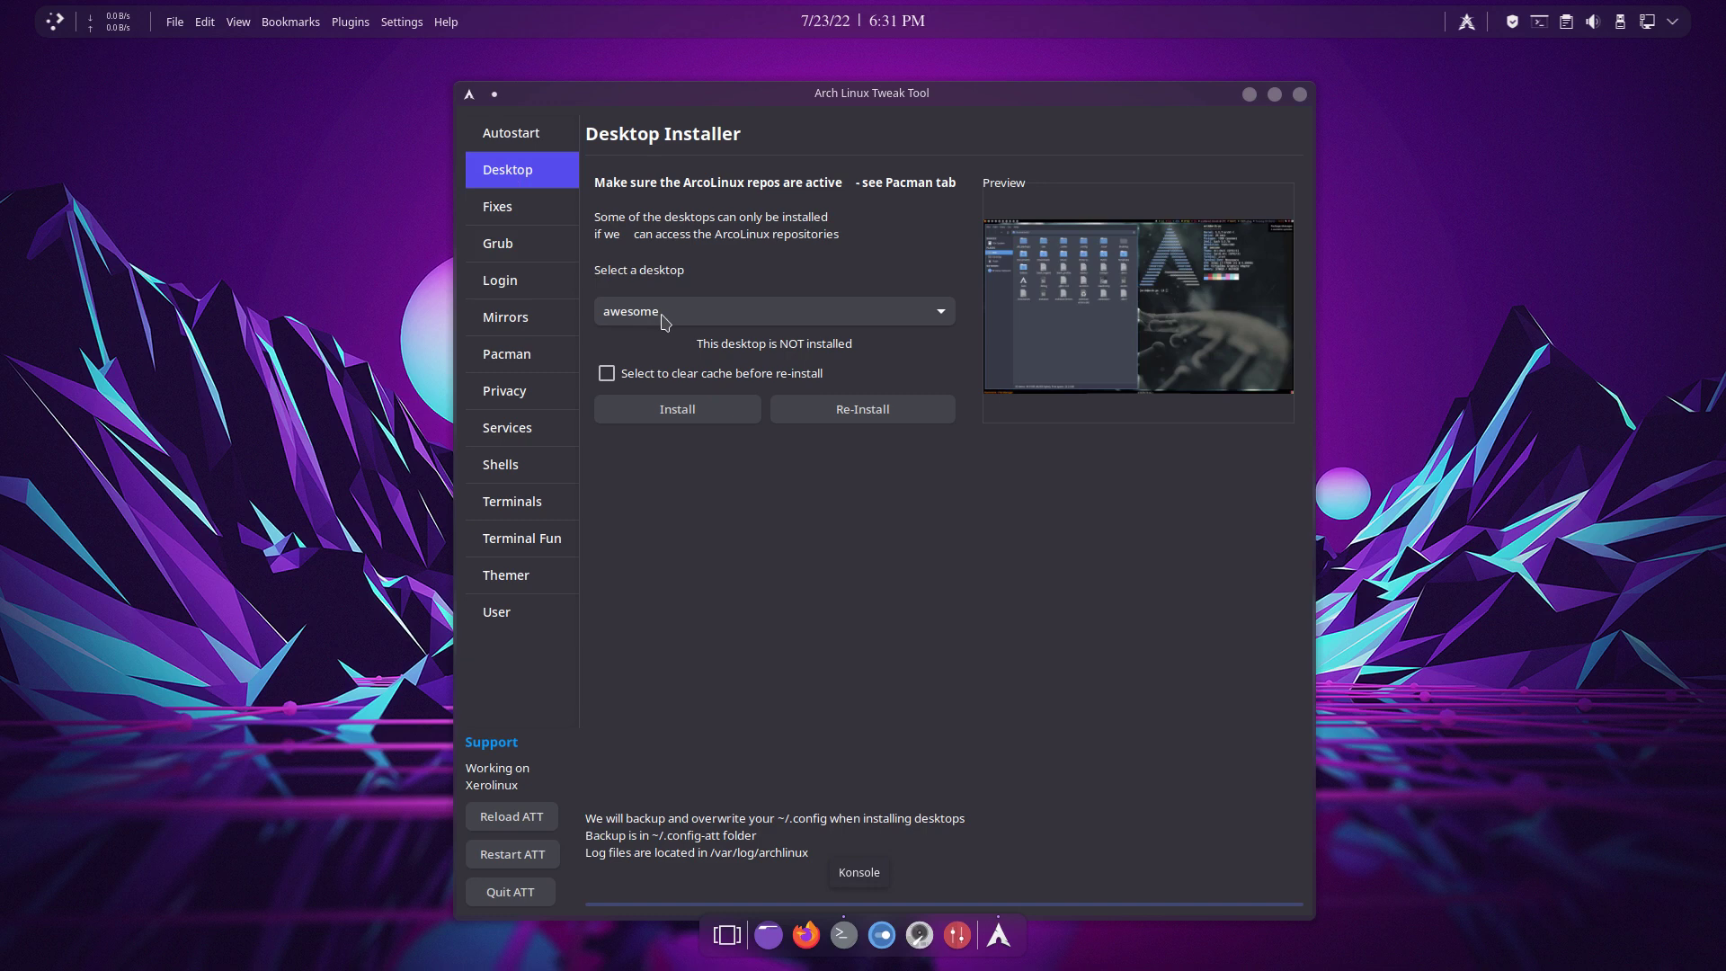
click(663, 321)
click(634, 300)
click(678, 409)
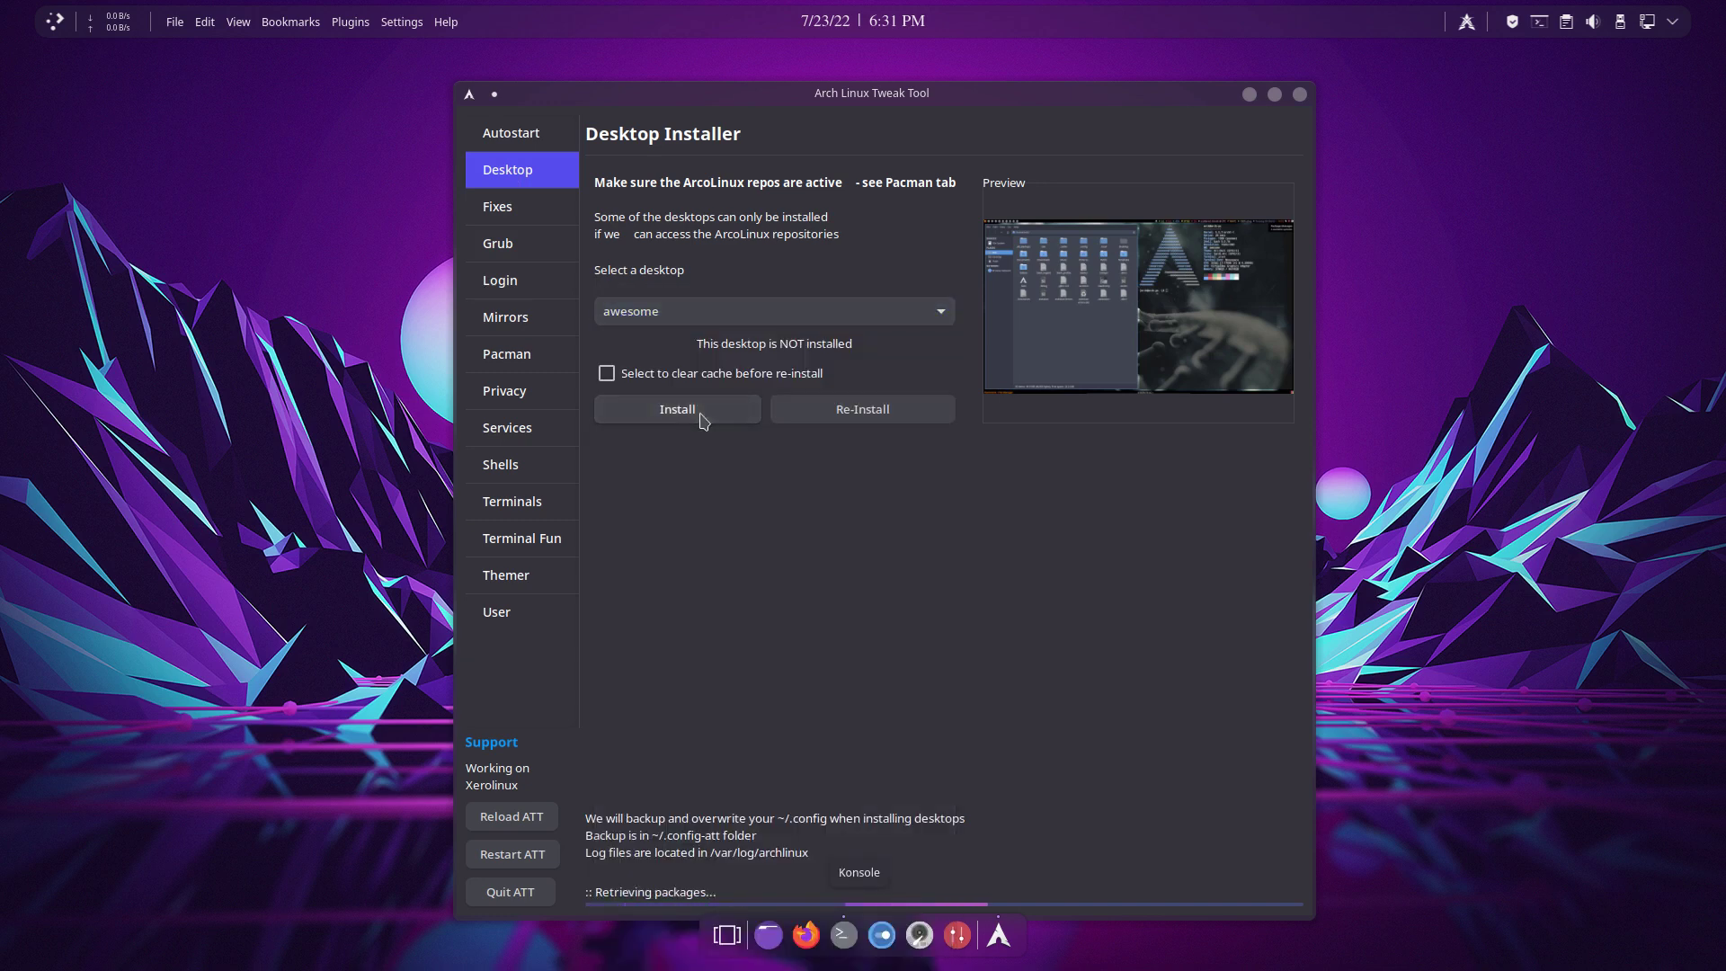
click(680, 332)
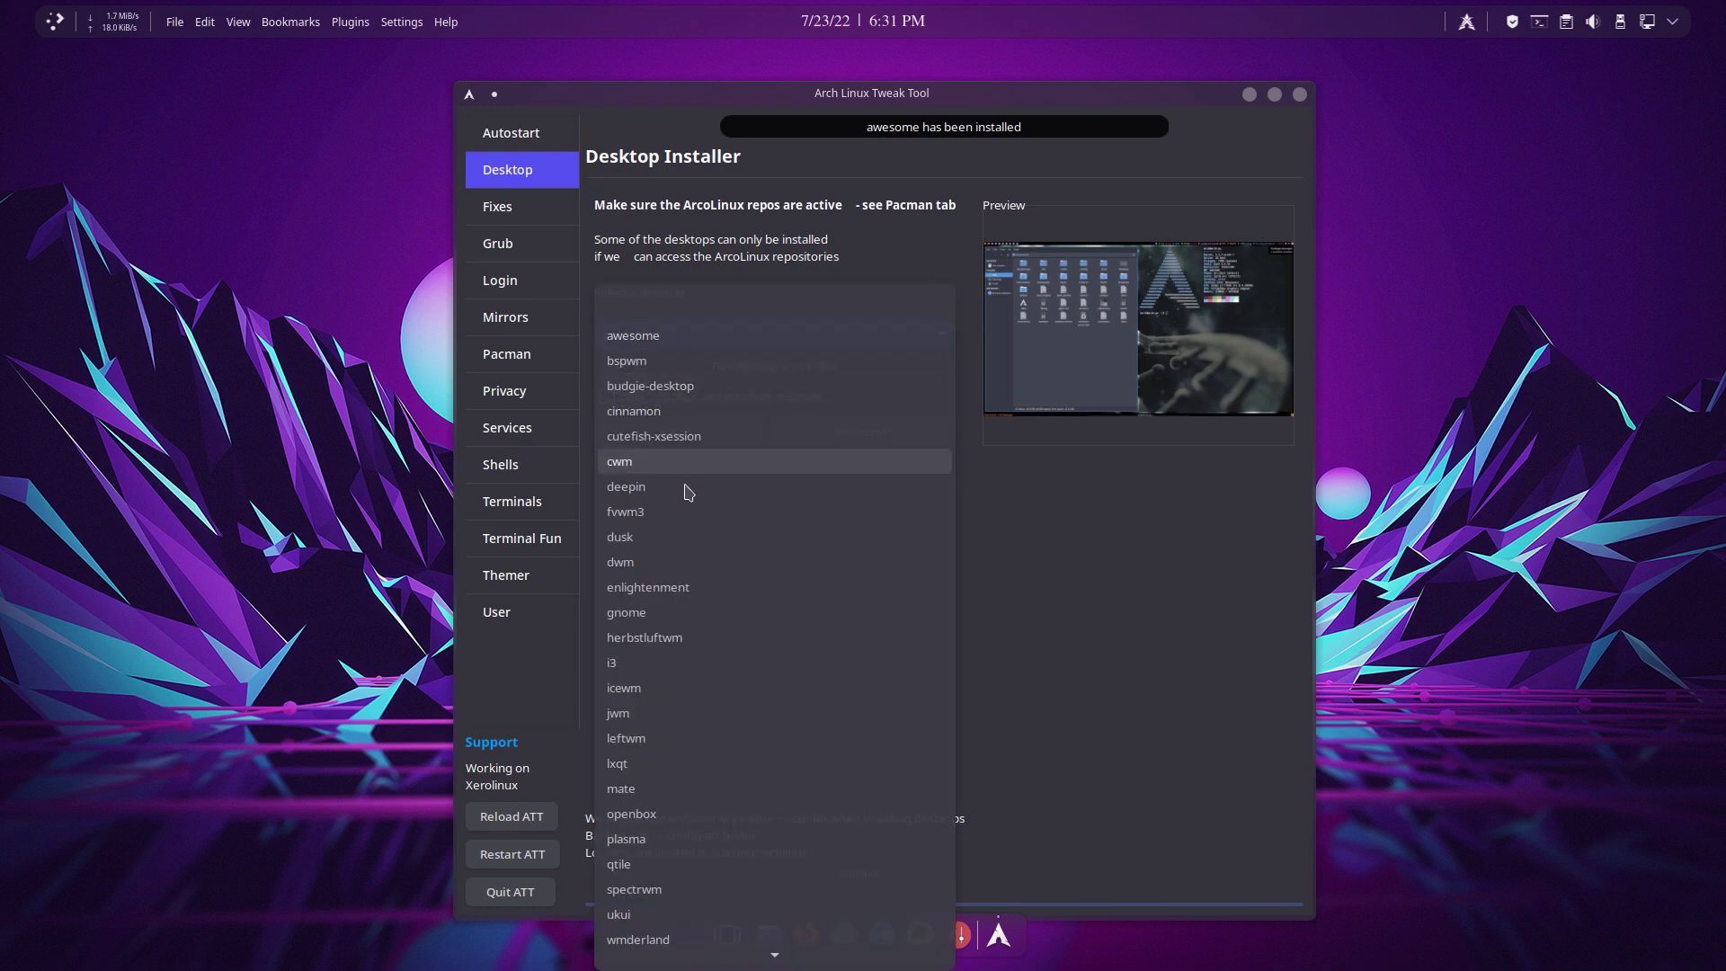
click(647, 662)
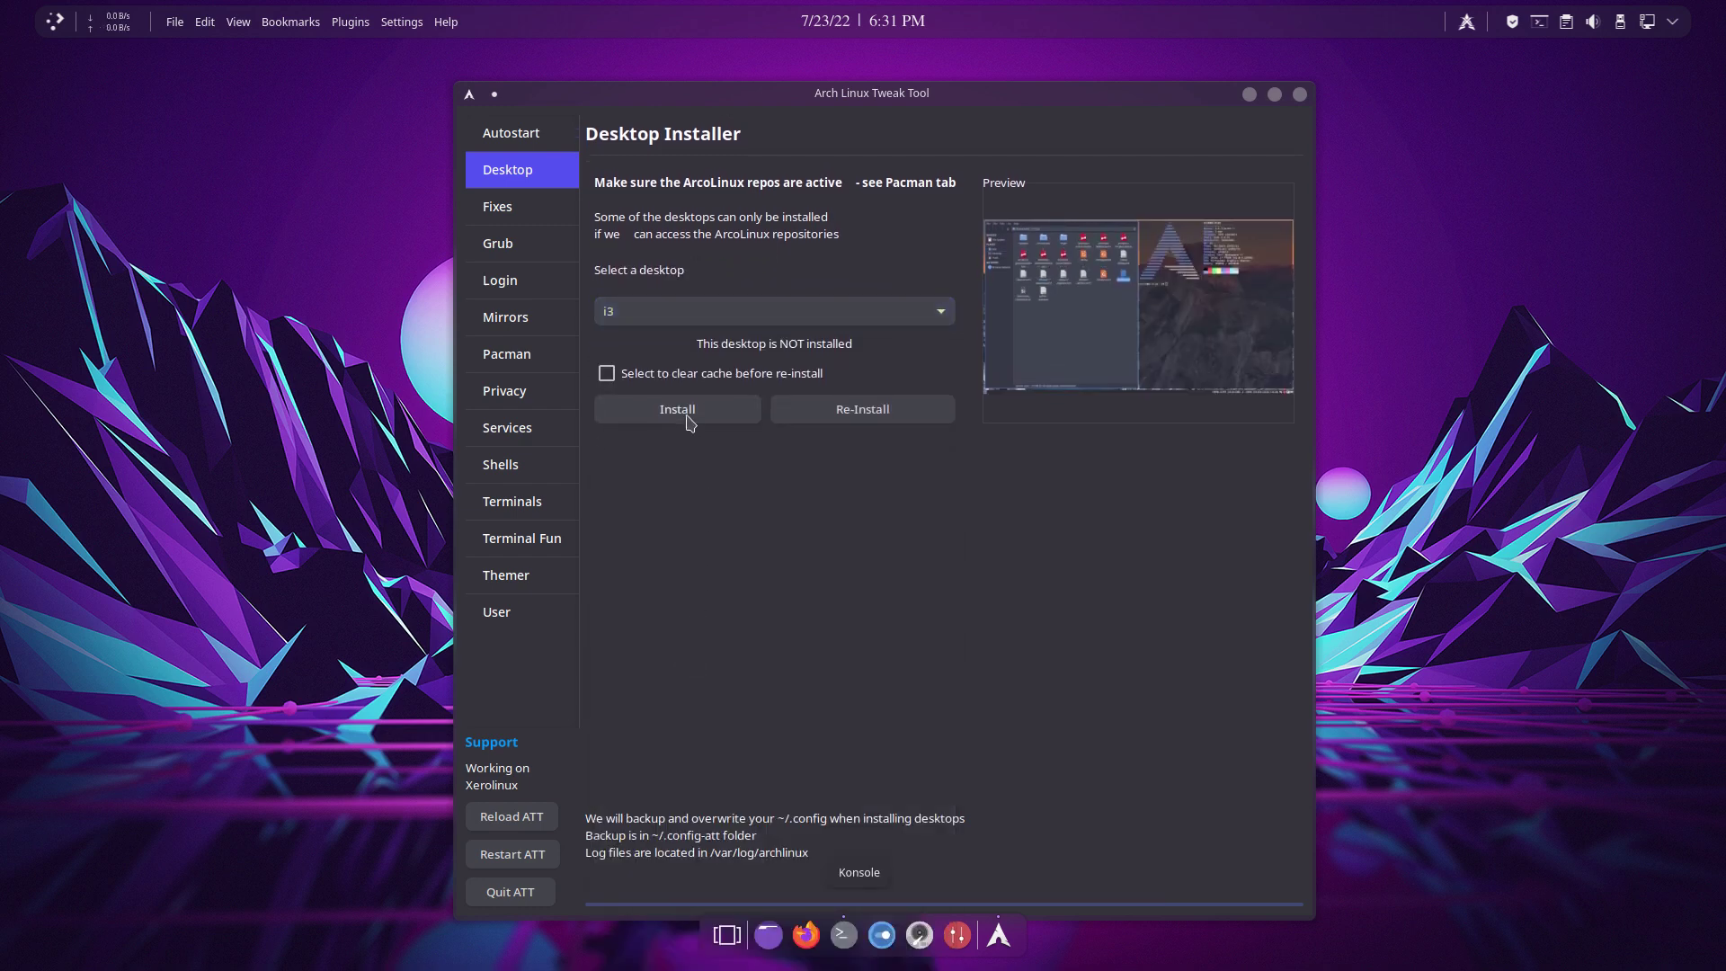
click(677, 408)
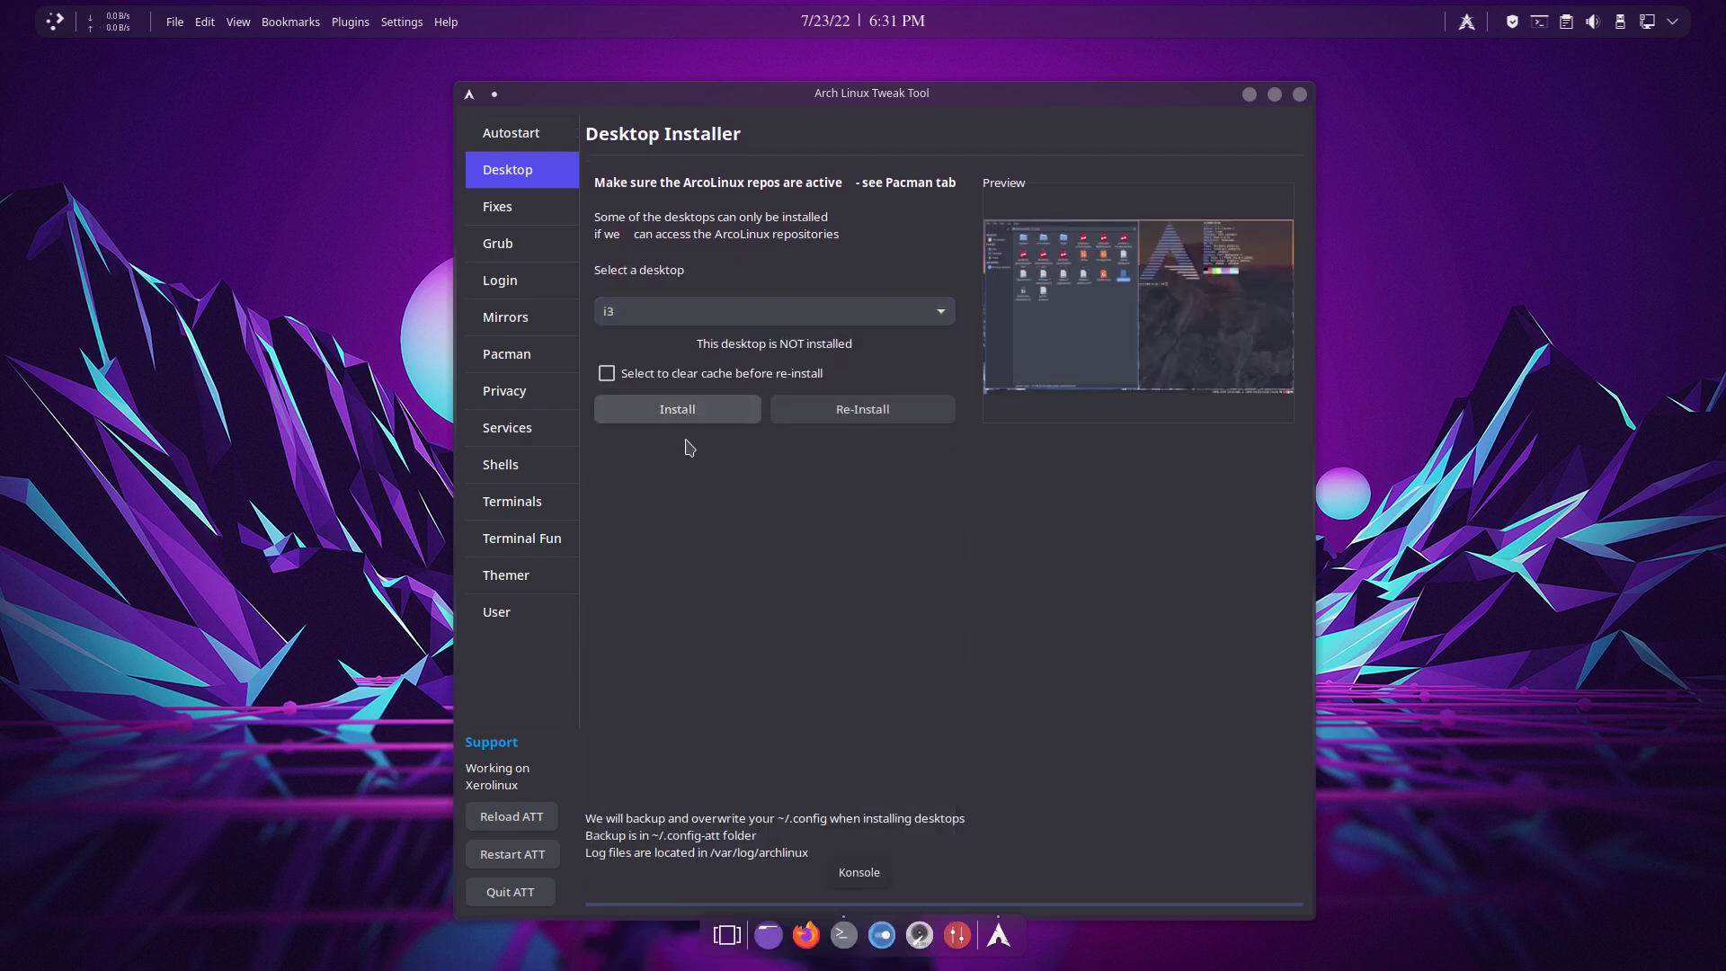
- Install the qtile and dwm desktops, leaving qtile selected in the dropdown
click(660, 333)
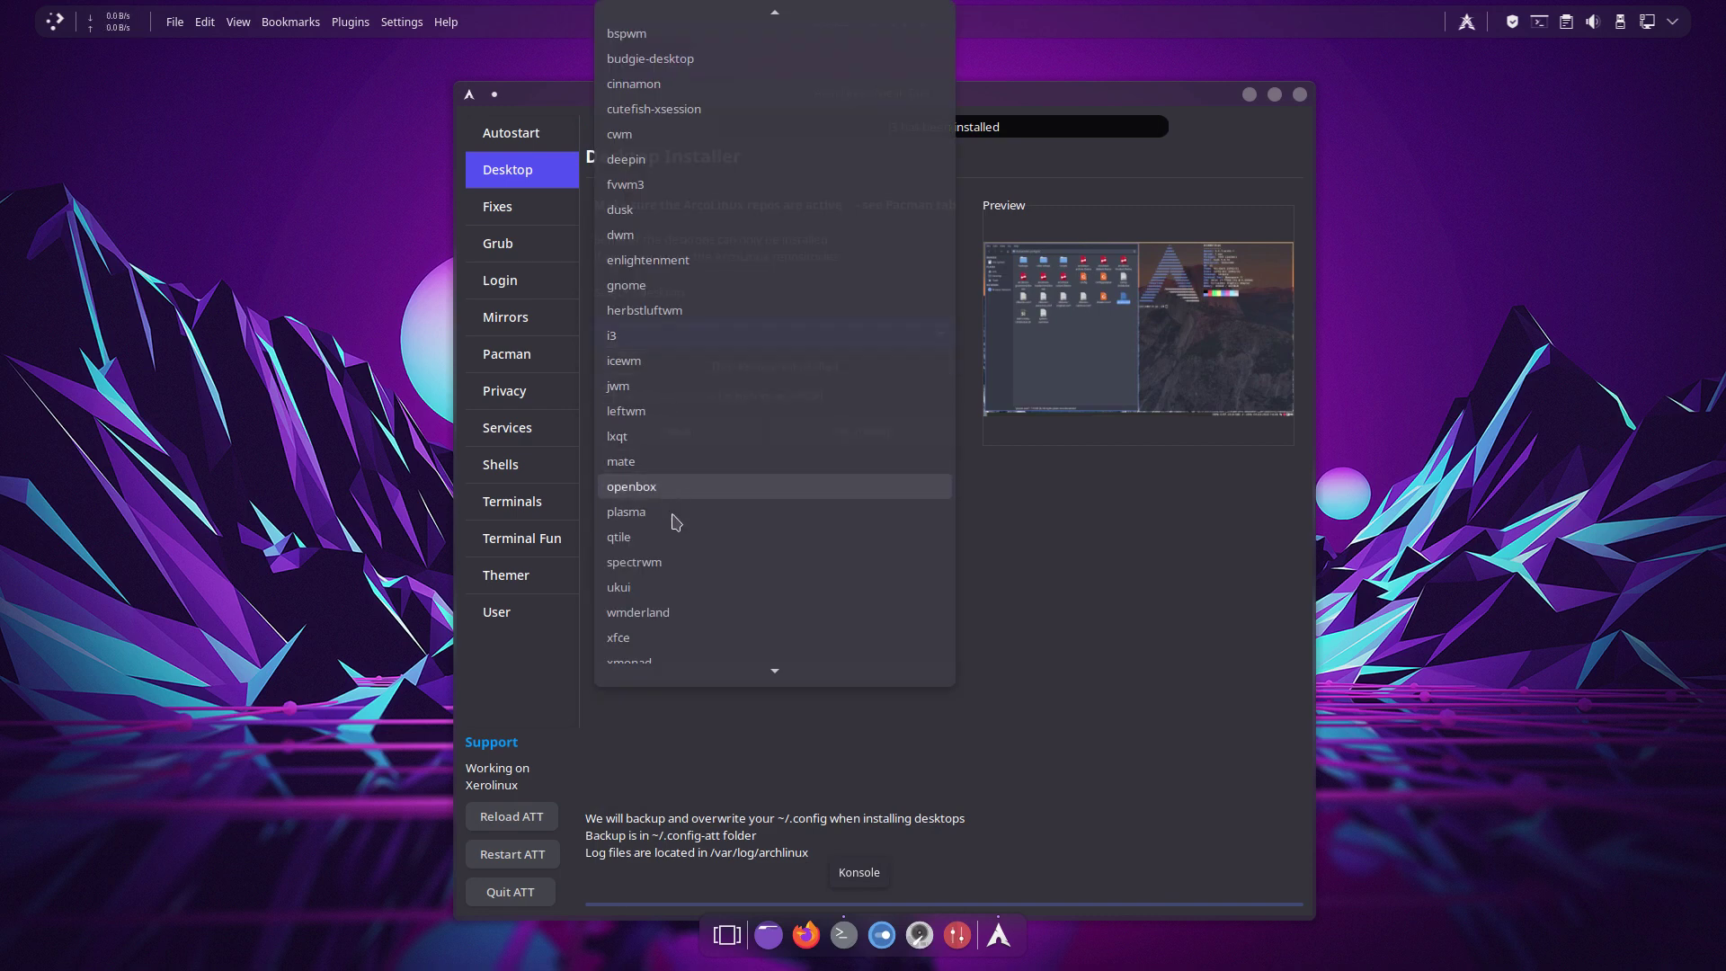
click(649, 538)
click(699, 405)
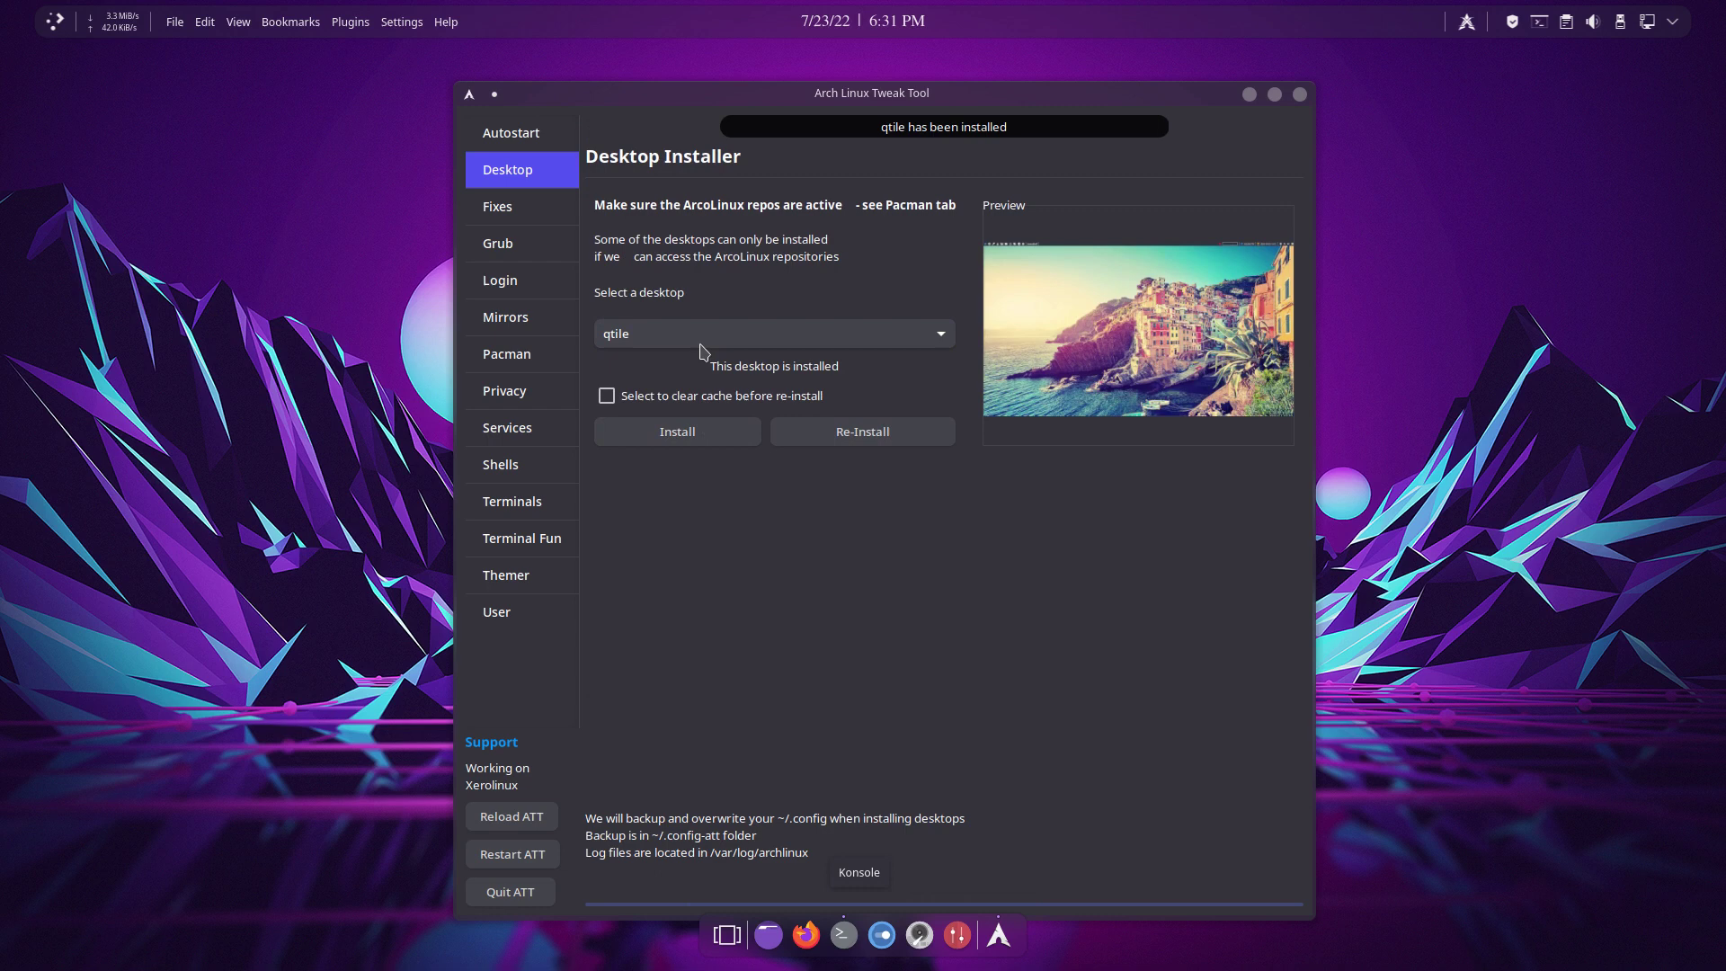
click(703, 341)
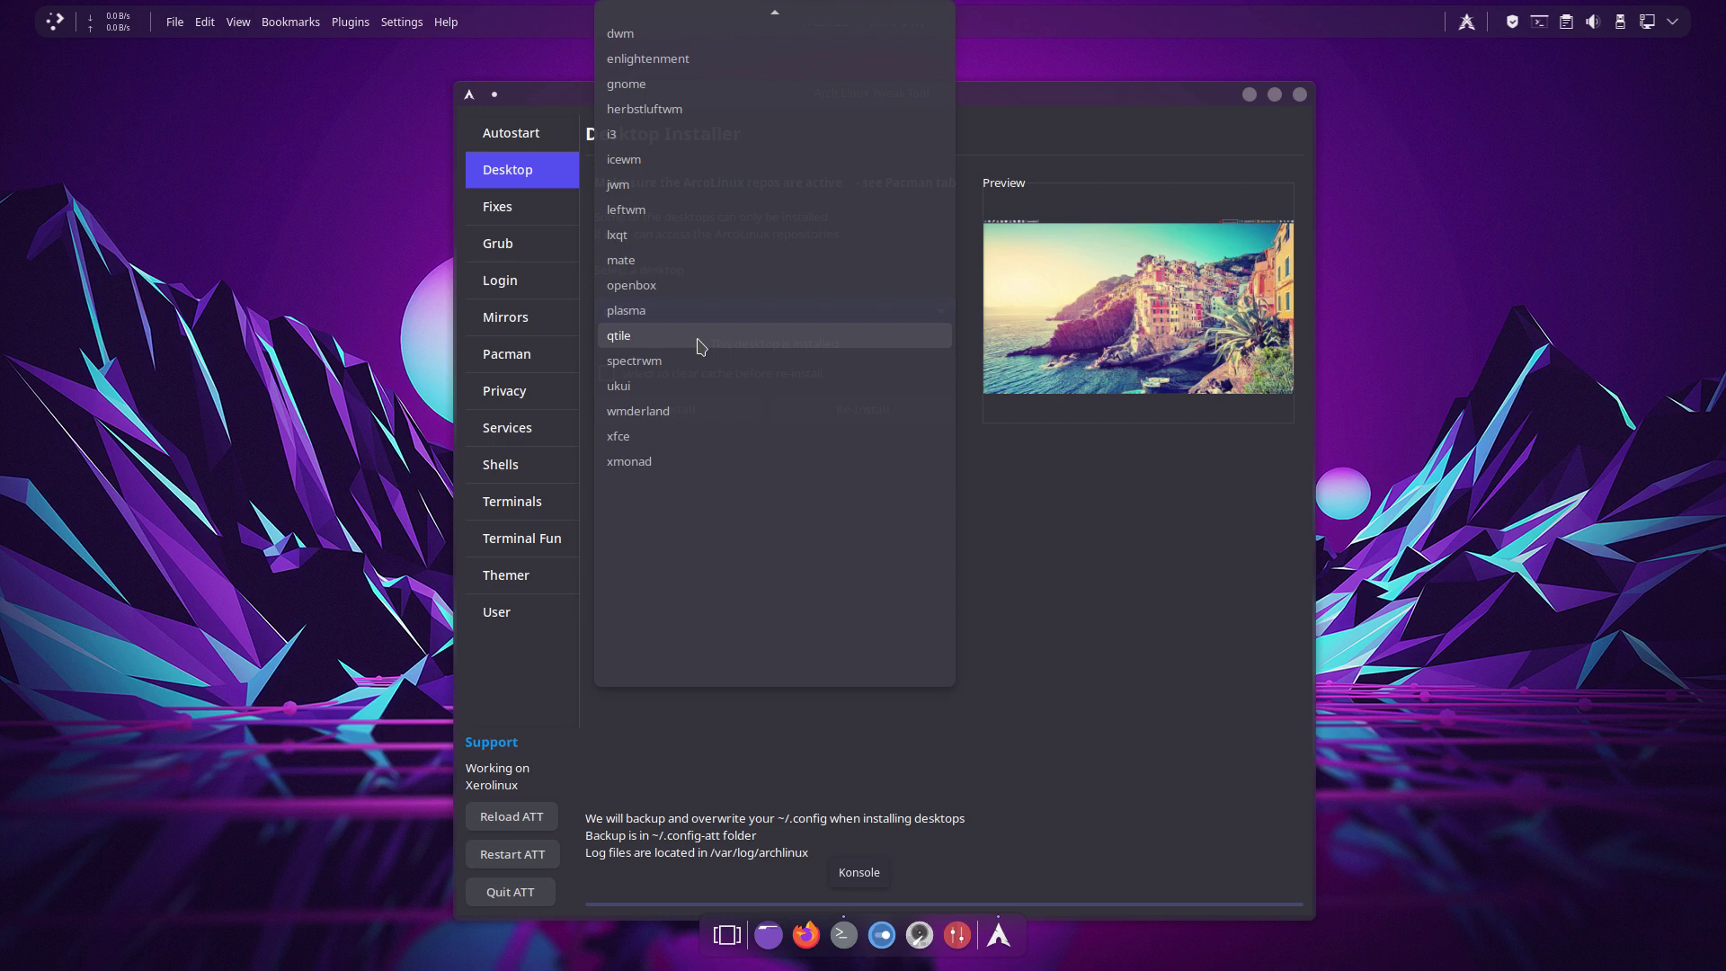
click(647, 33)
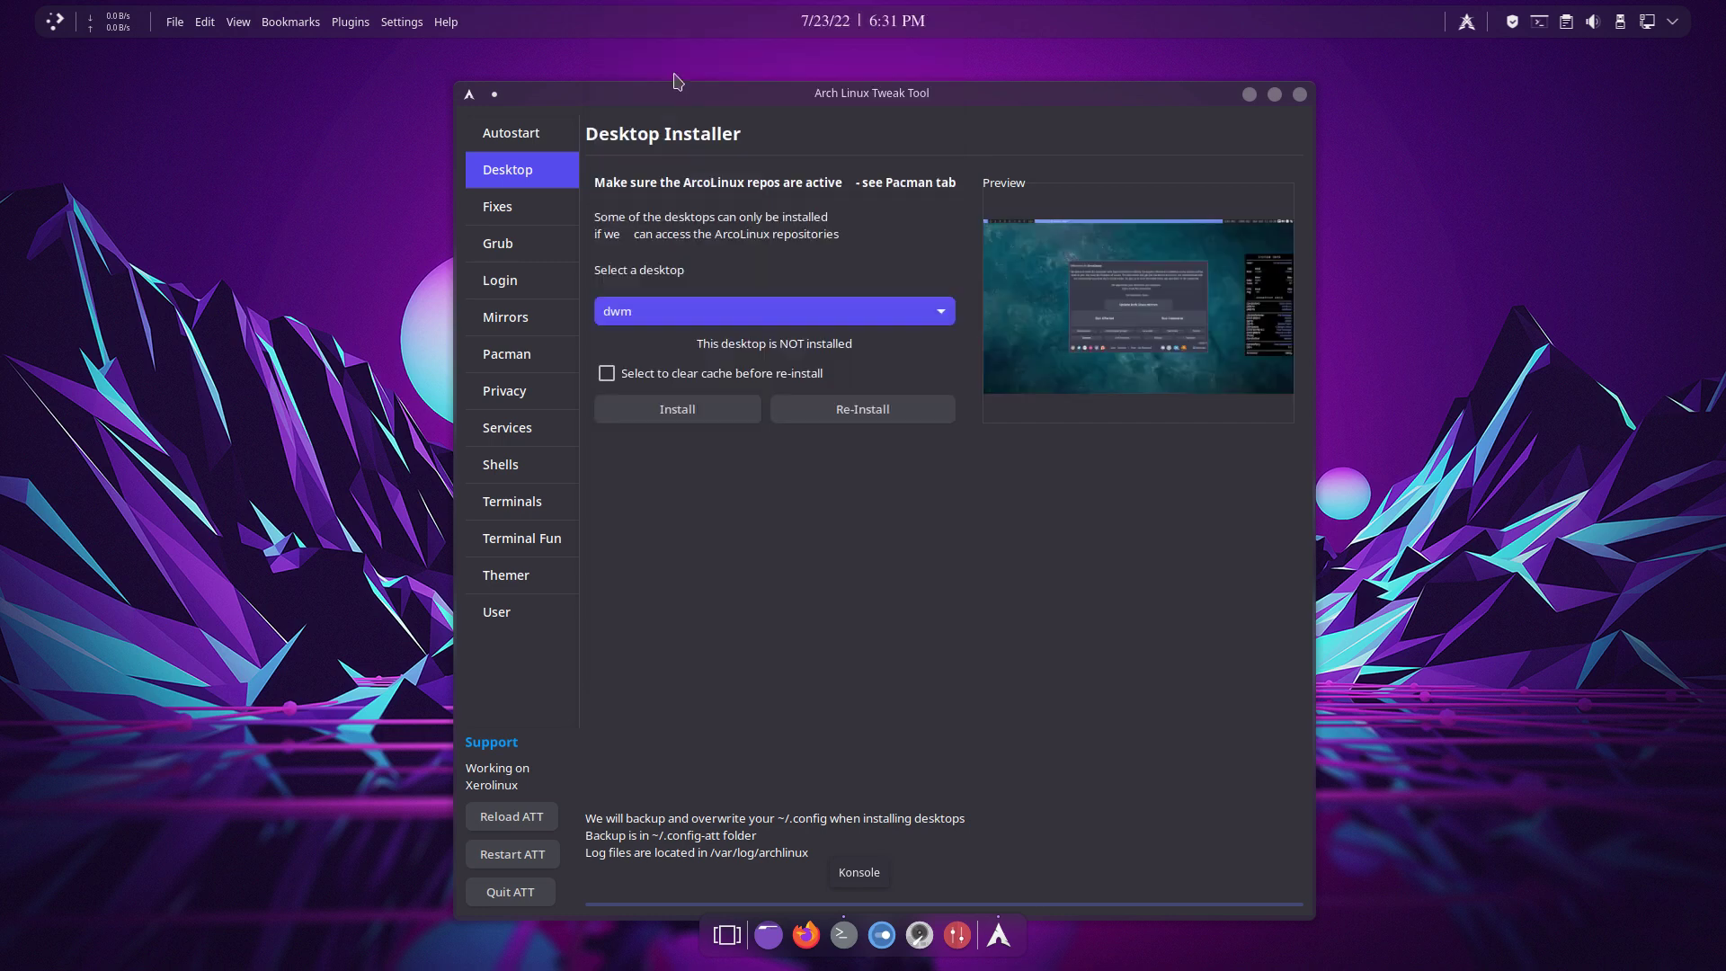
click(677, 409)
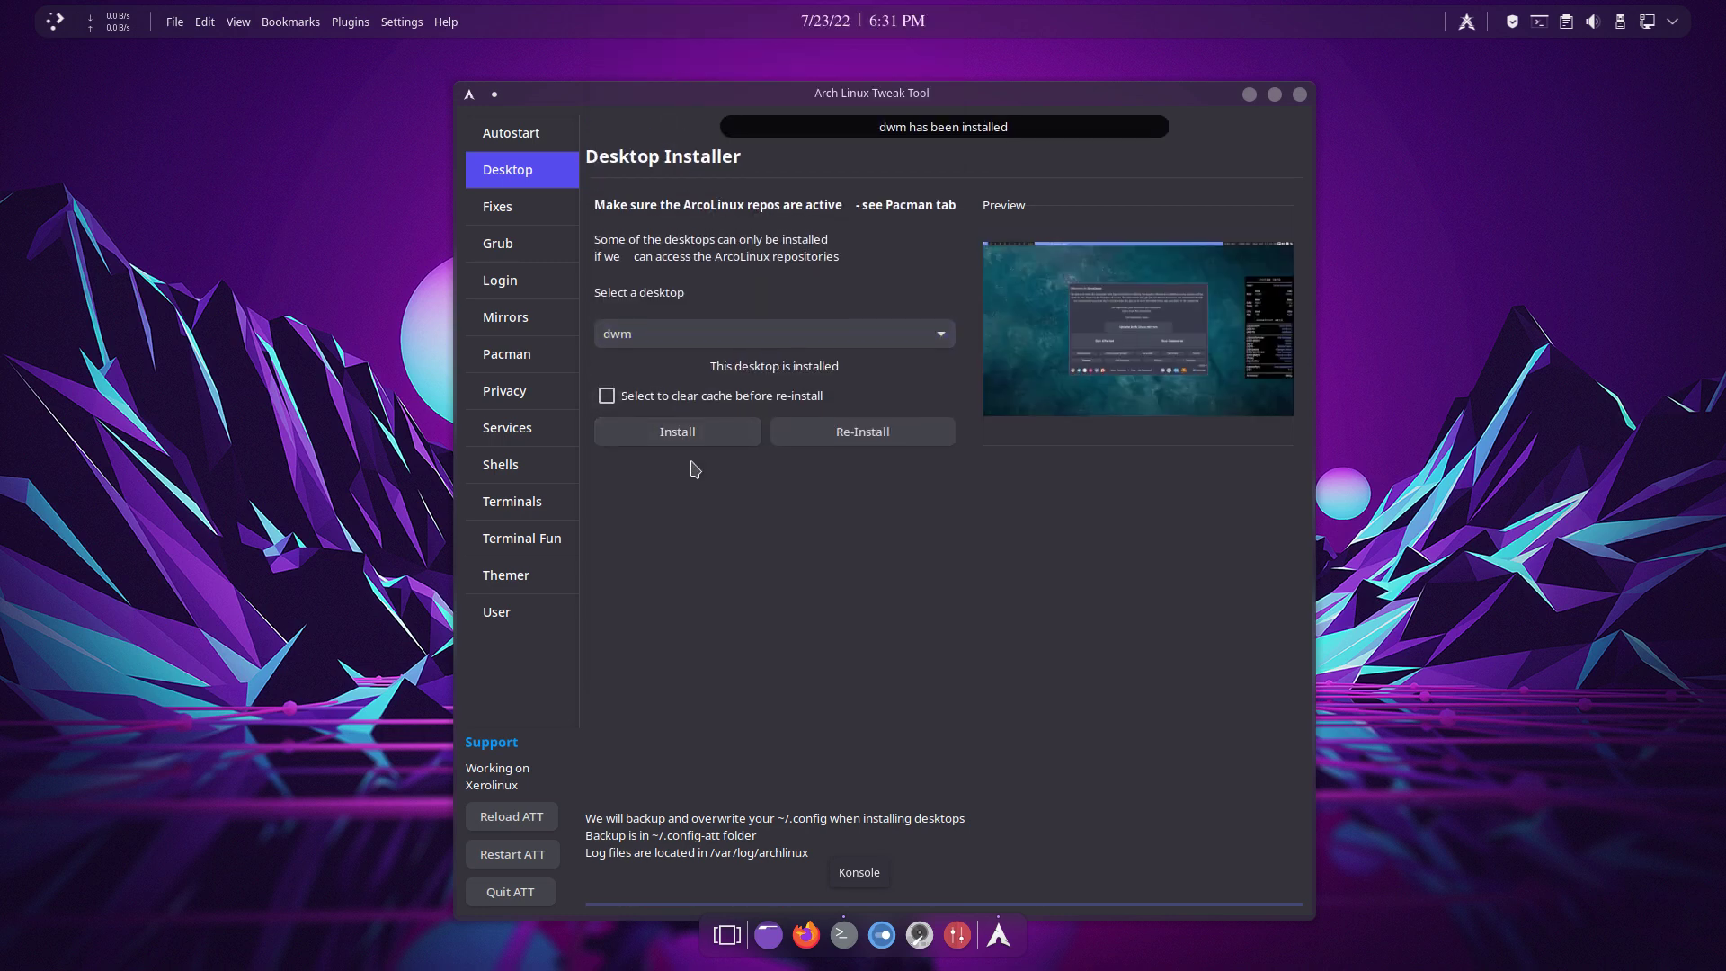
click(692, 332)
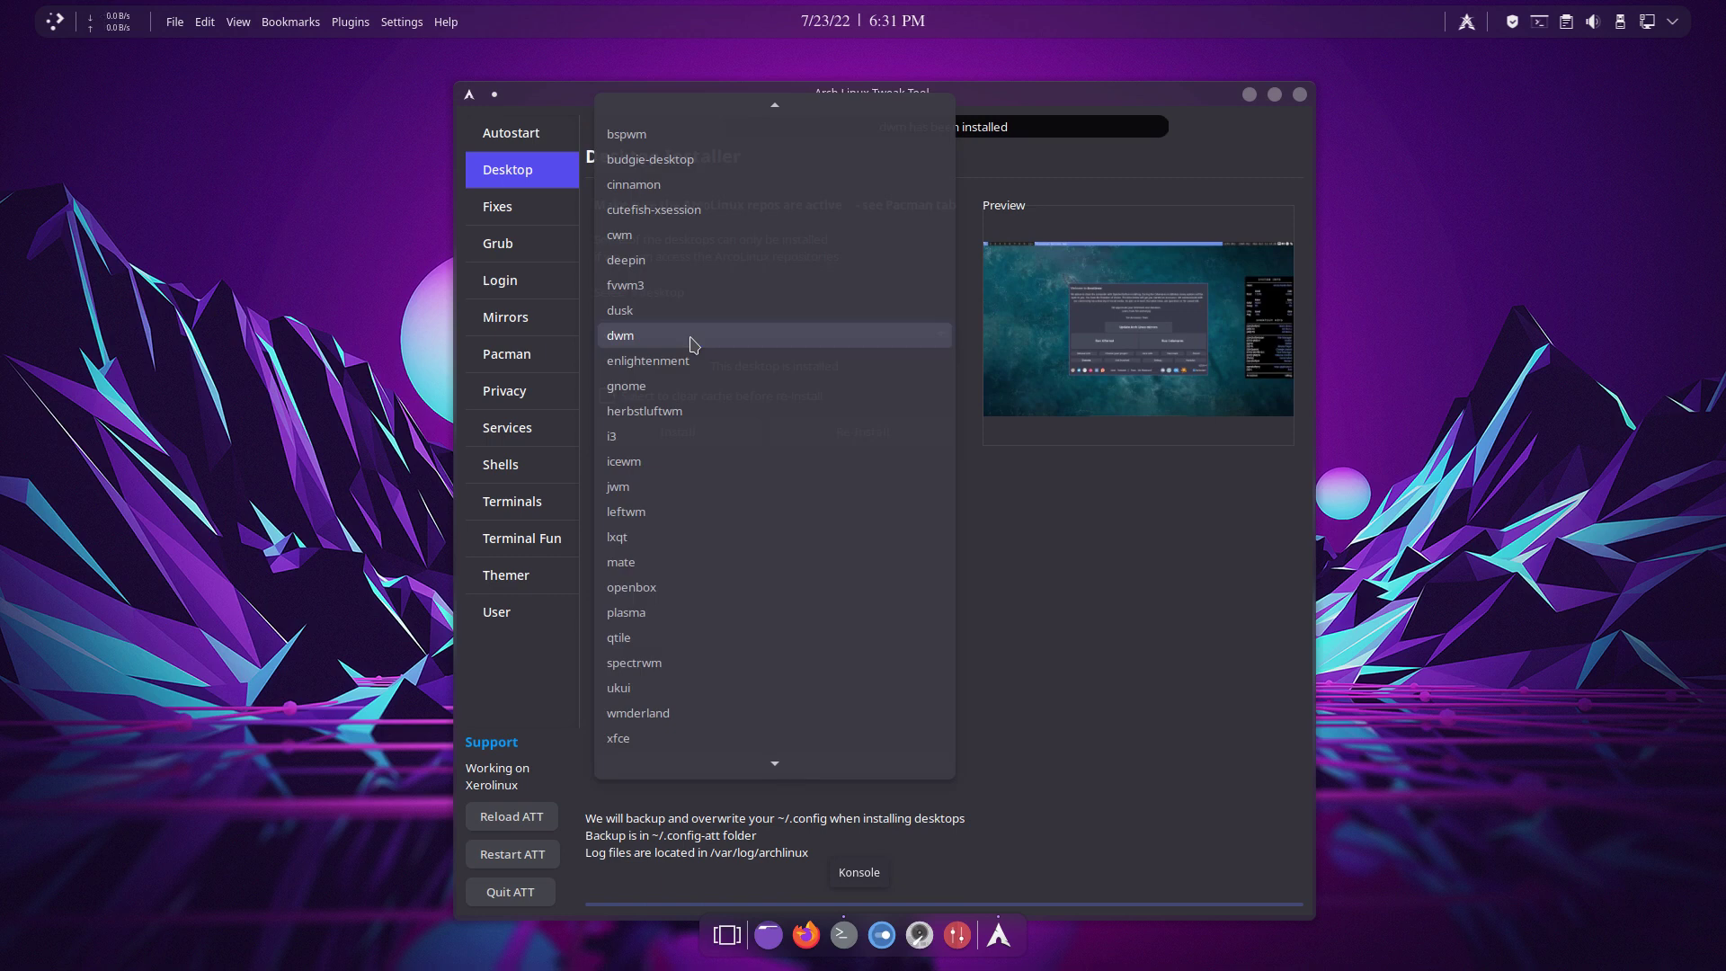
click(760, 638)
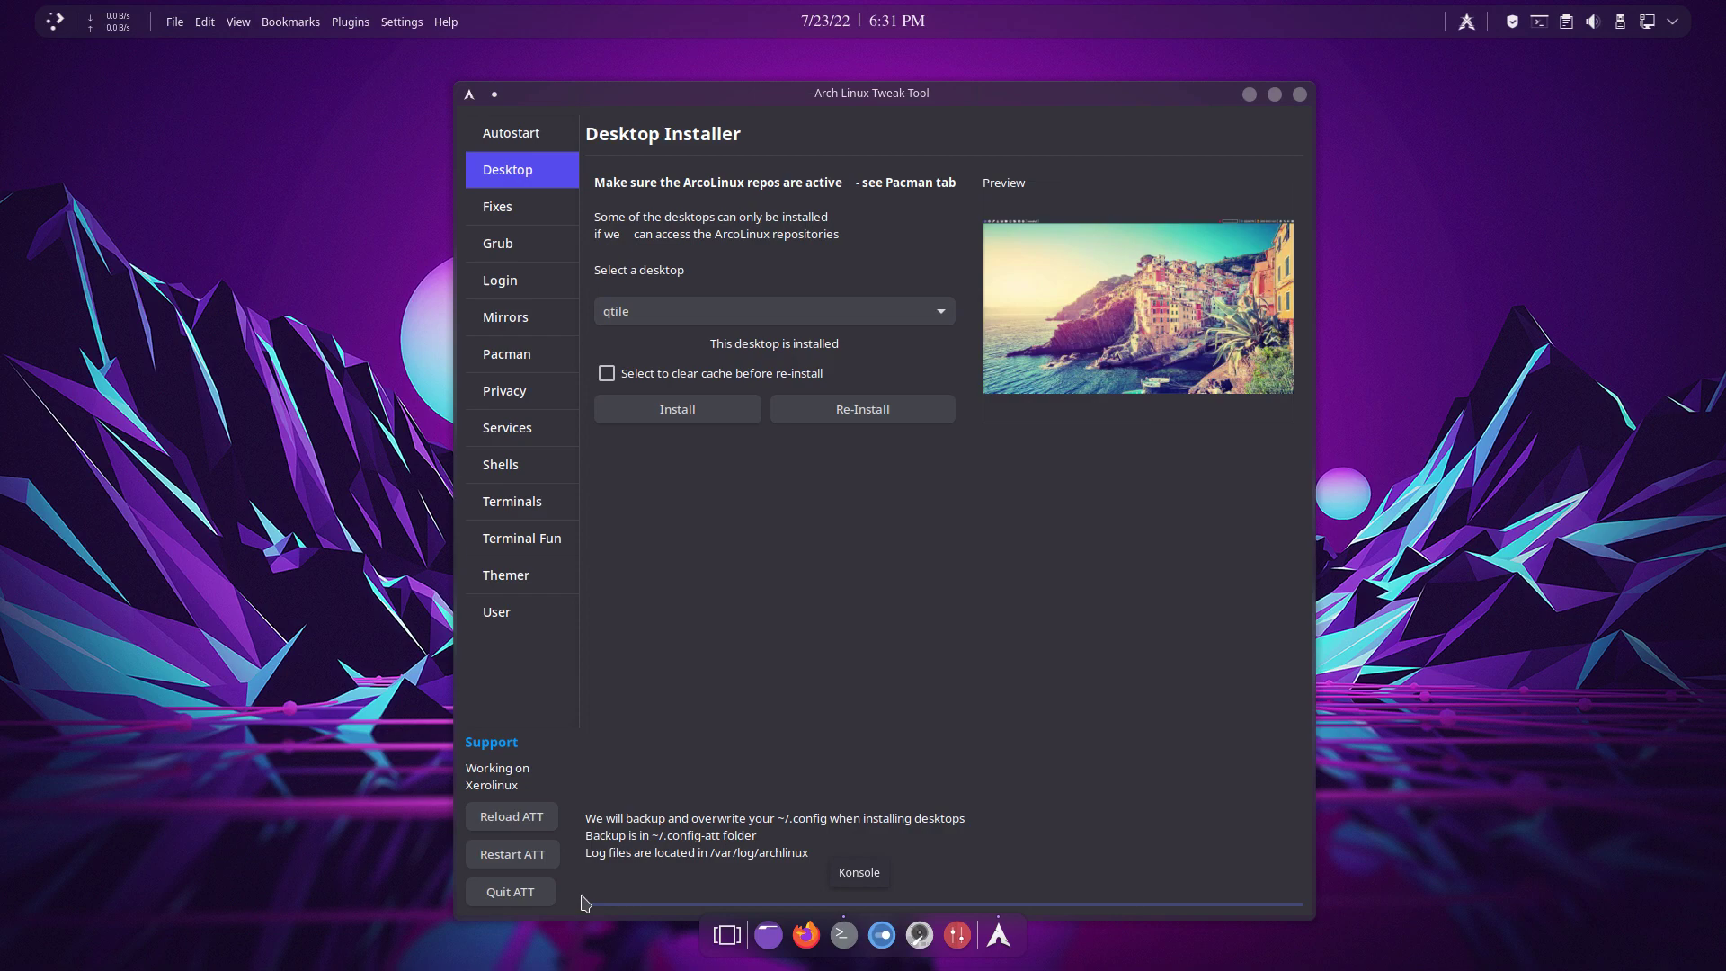
- Quit ATT and close Konsole, then relaunch att from a new terminal with the password
click(511, 892)
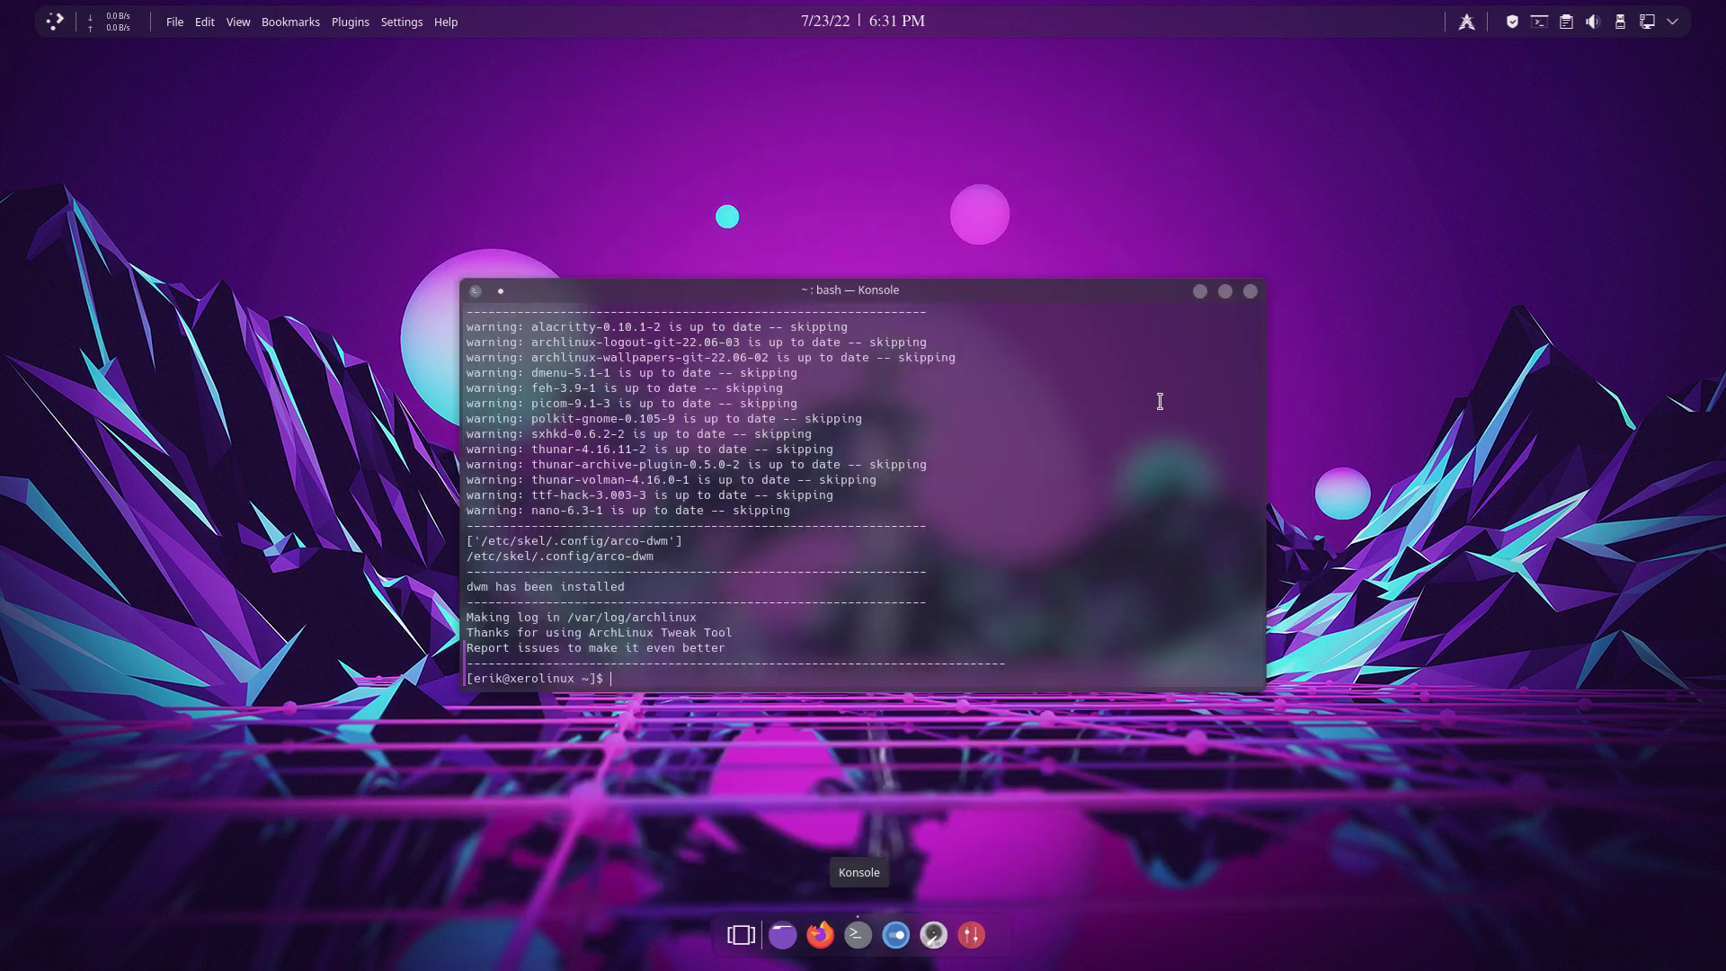
click(1249, 292)
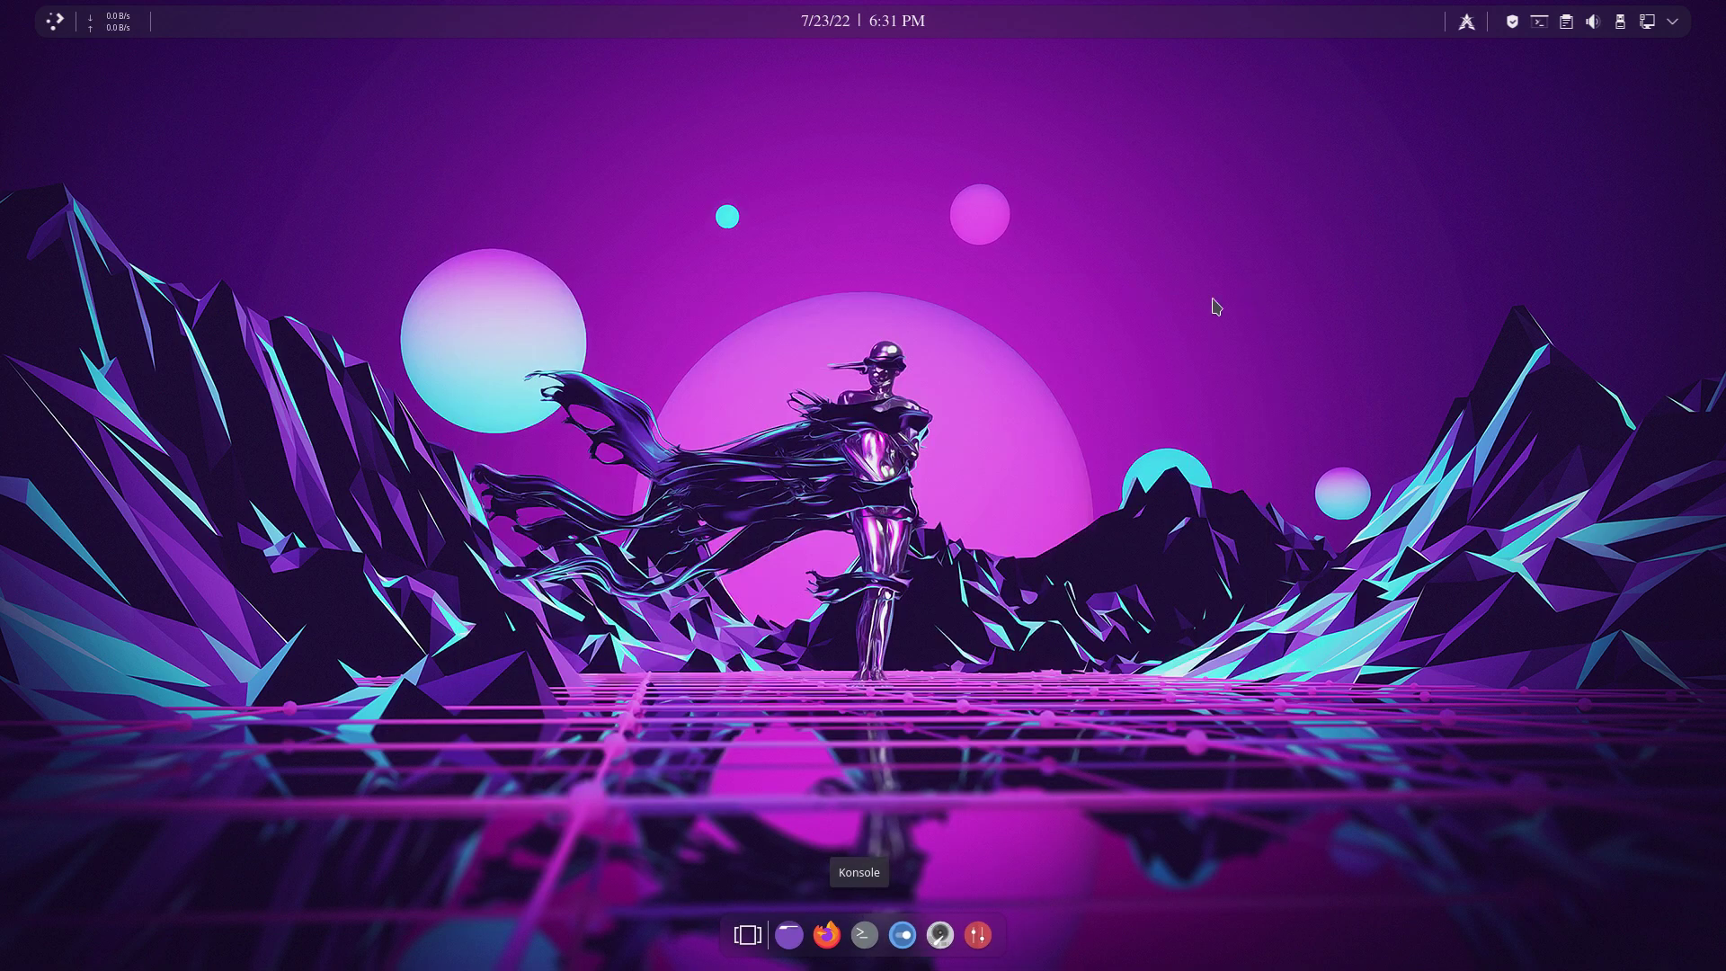
click(57, 25)
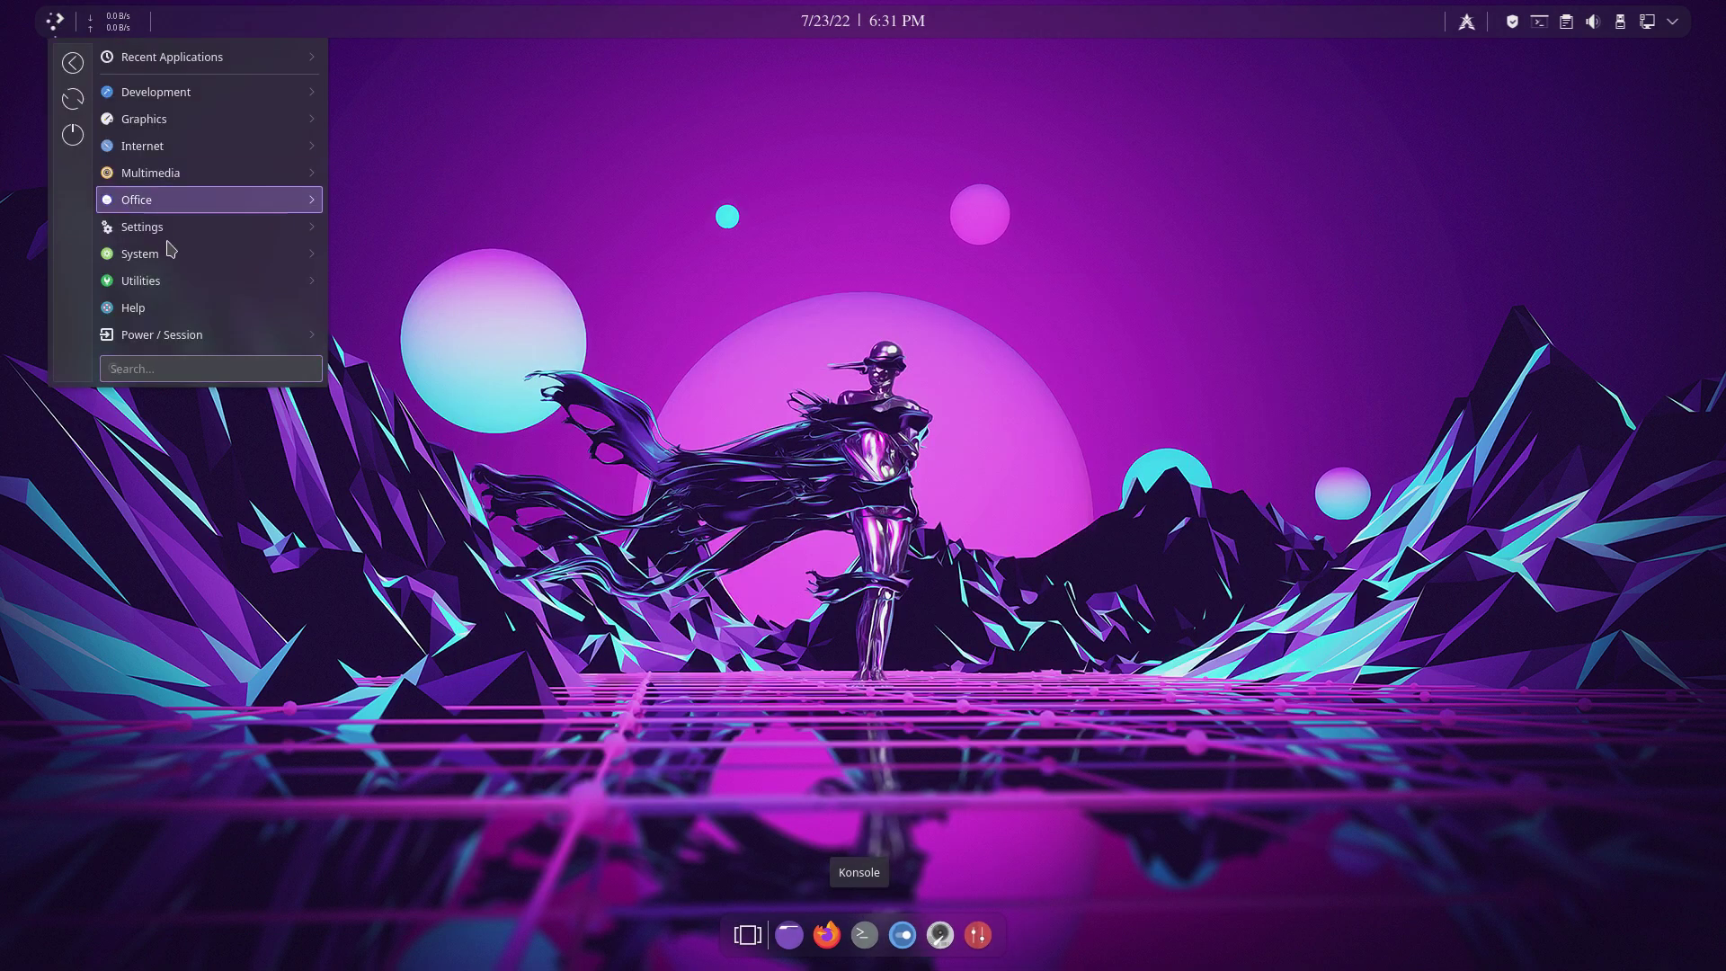
click(513, 162)
click(864, 934)
text(att)
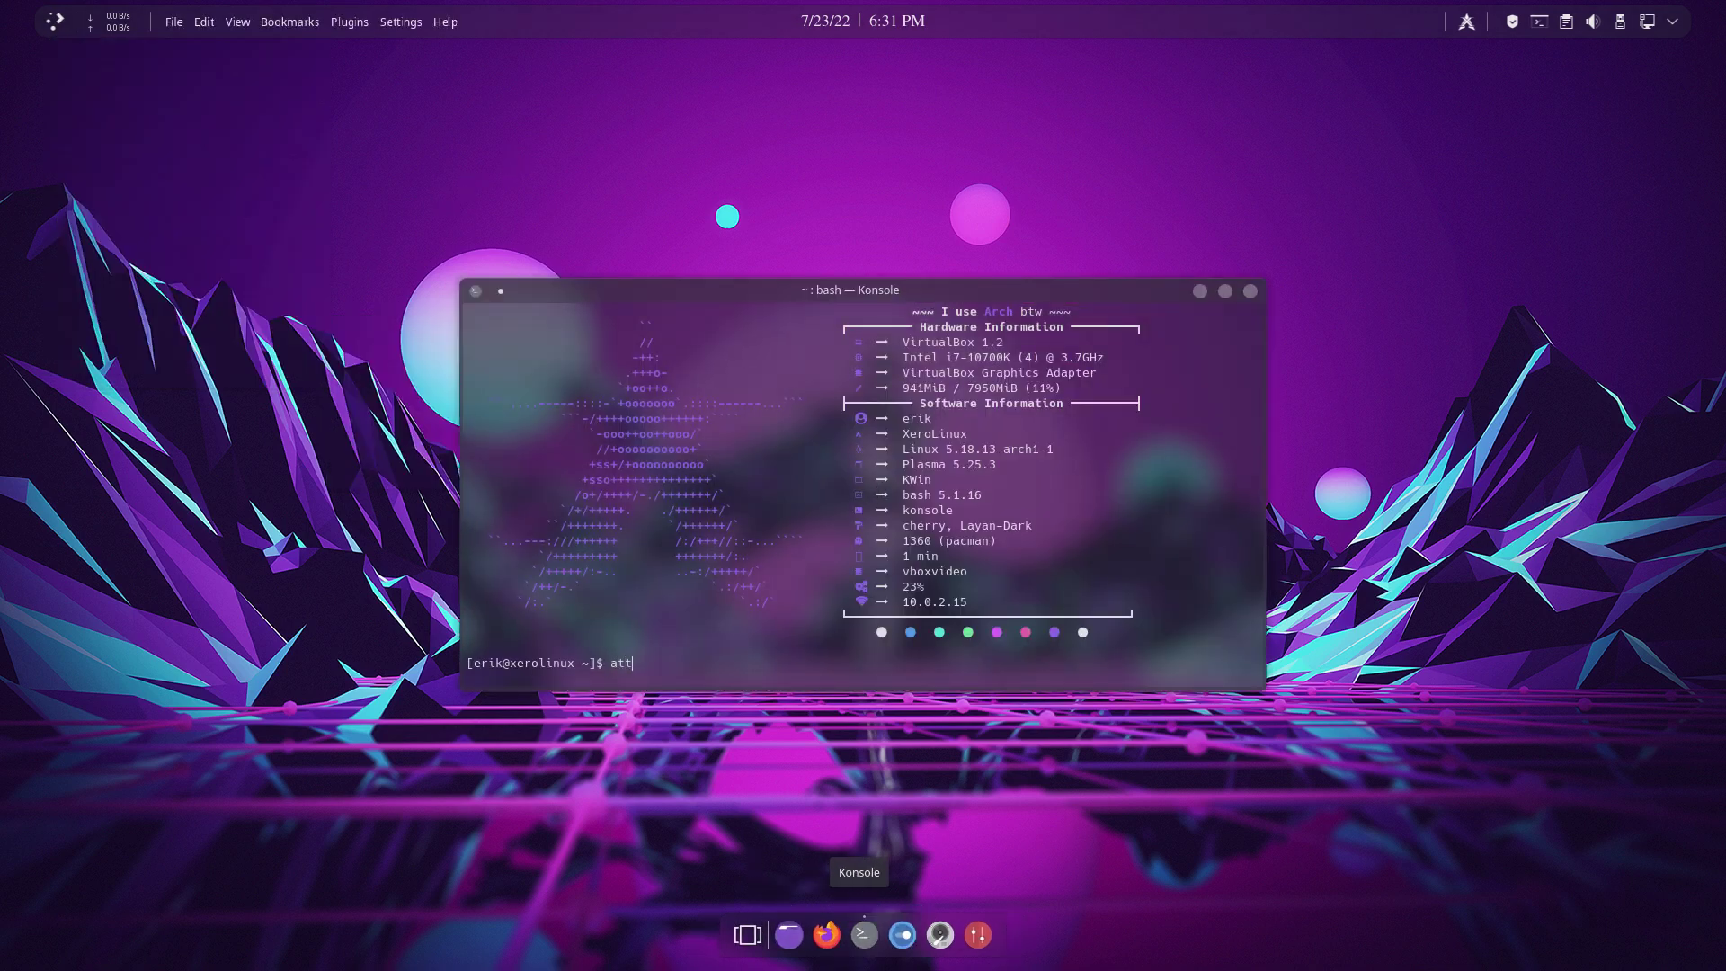
key(Return)
text(pw)
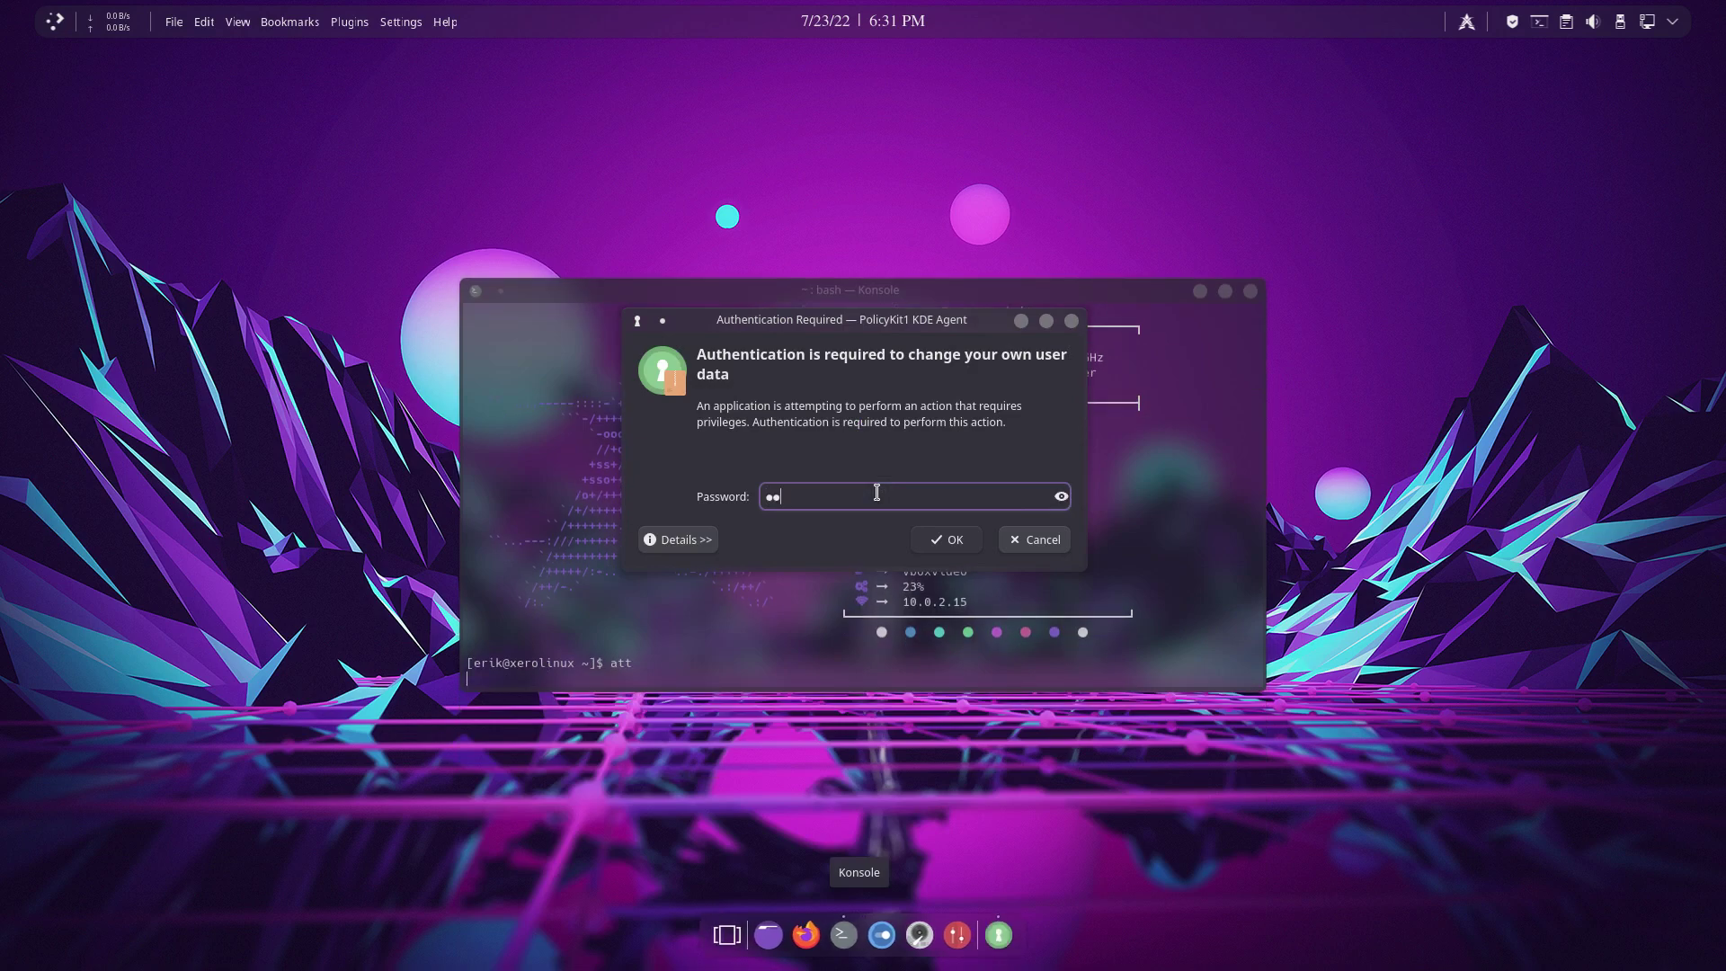
text(d)
key(Return)
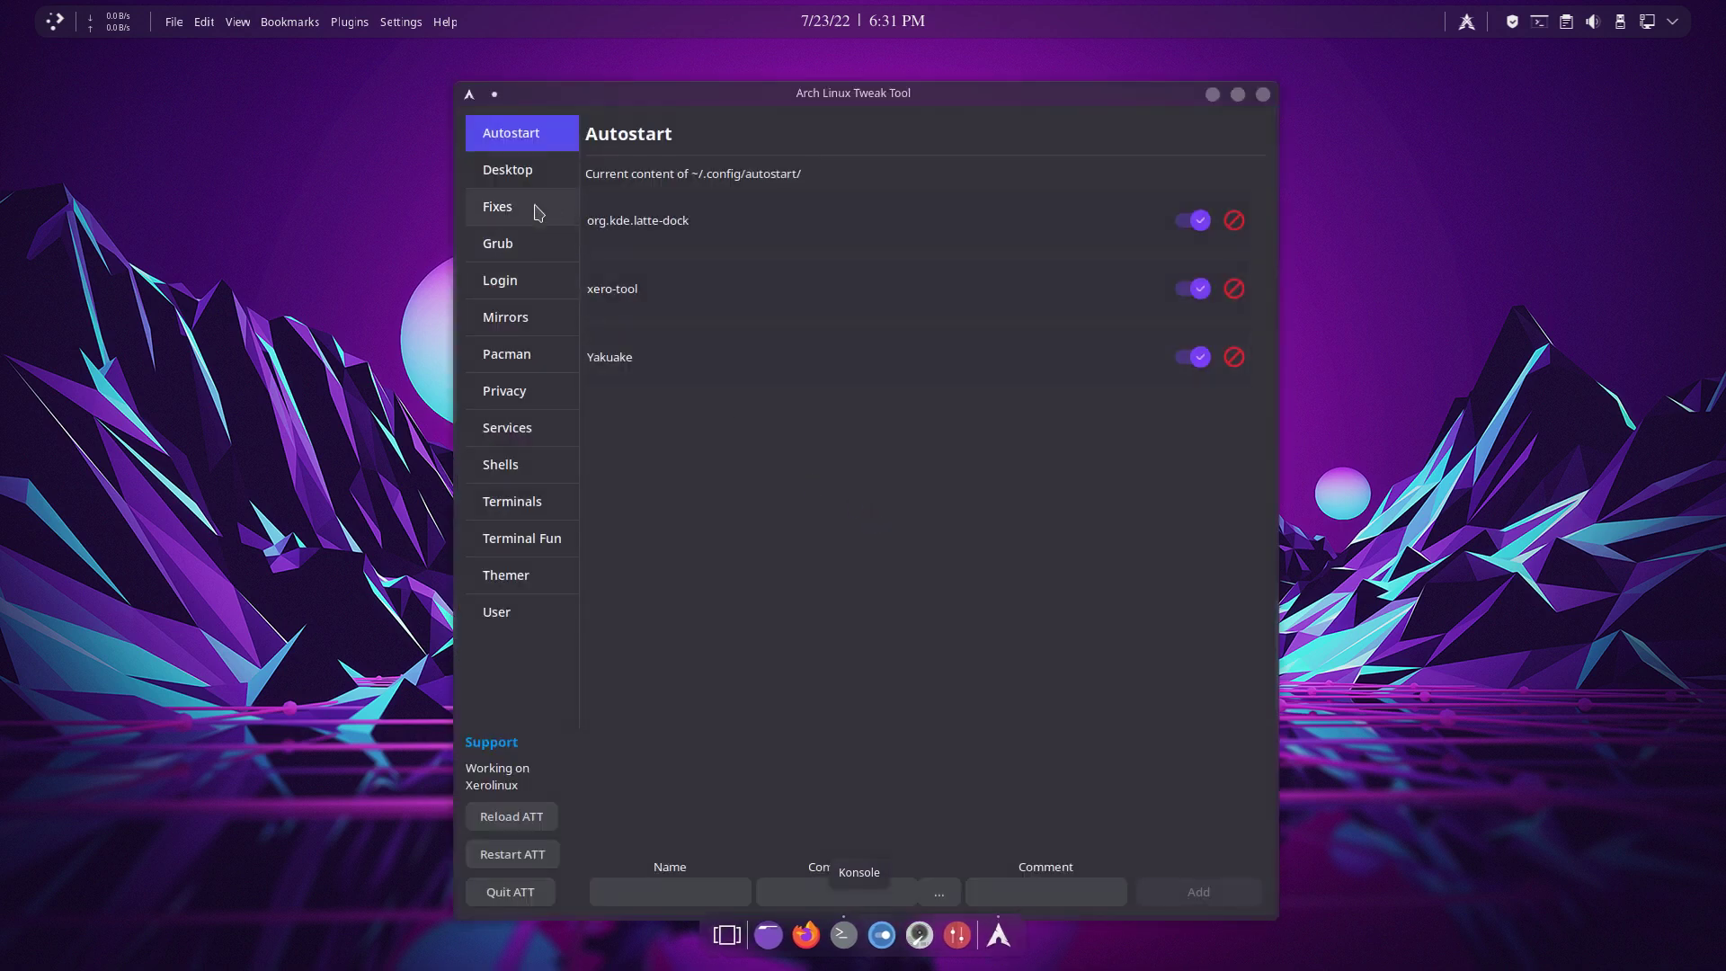
- Install the ArcoLinux SDDM themes and choose arcolinux-simplicity as the login theme
click(501, 279)
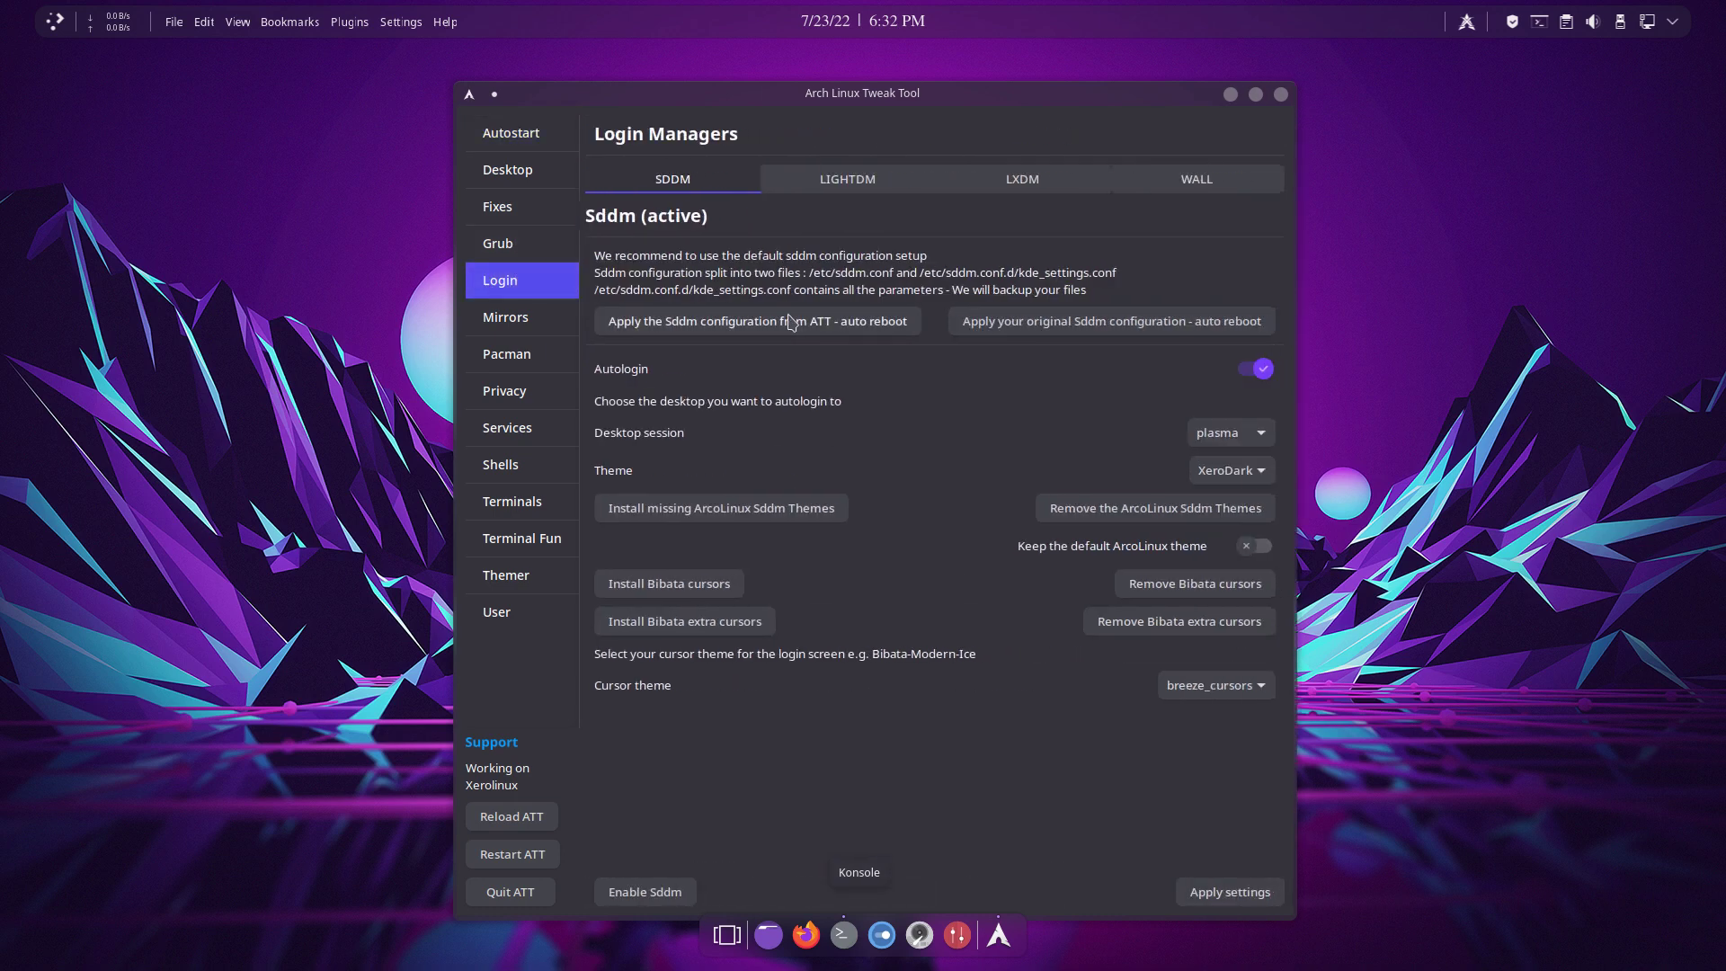
click(1231, 469)
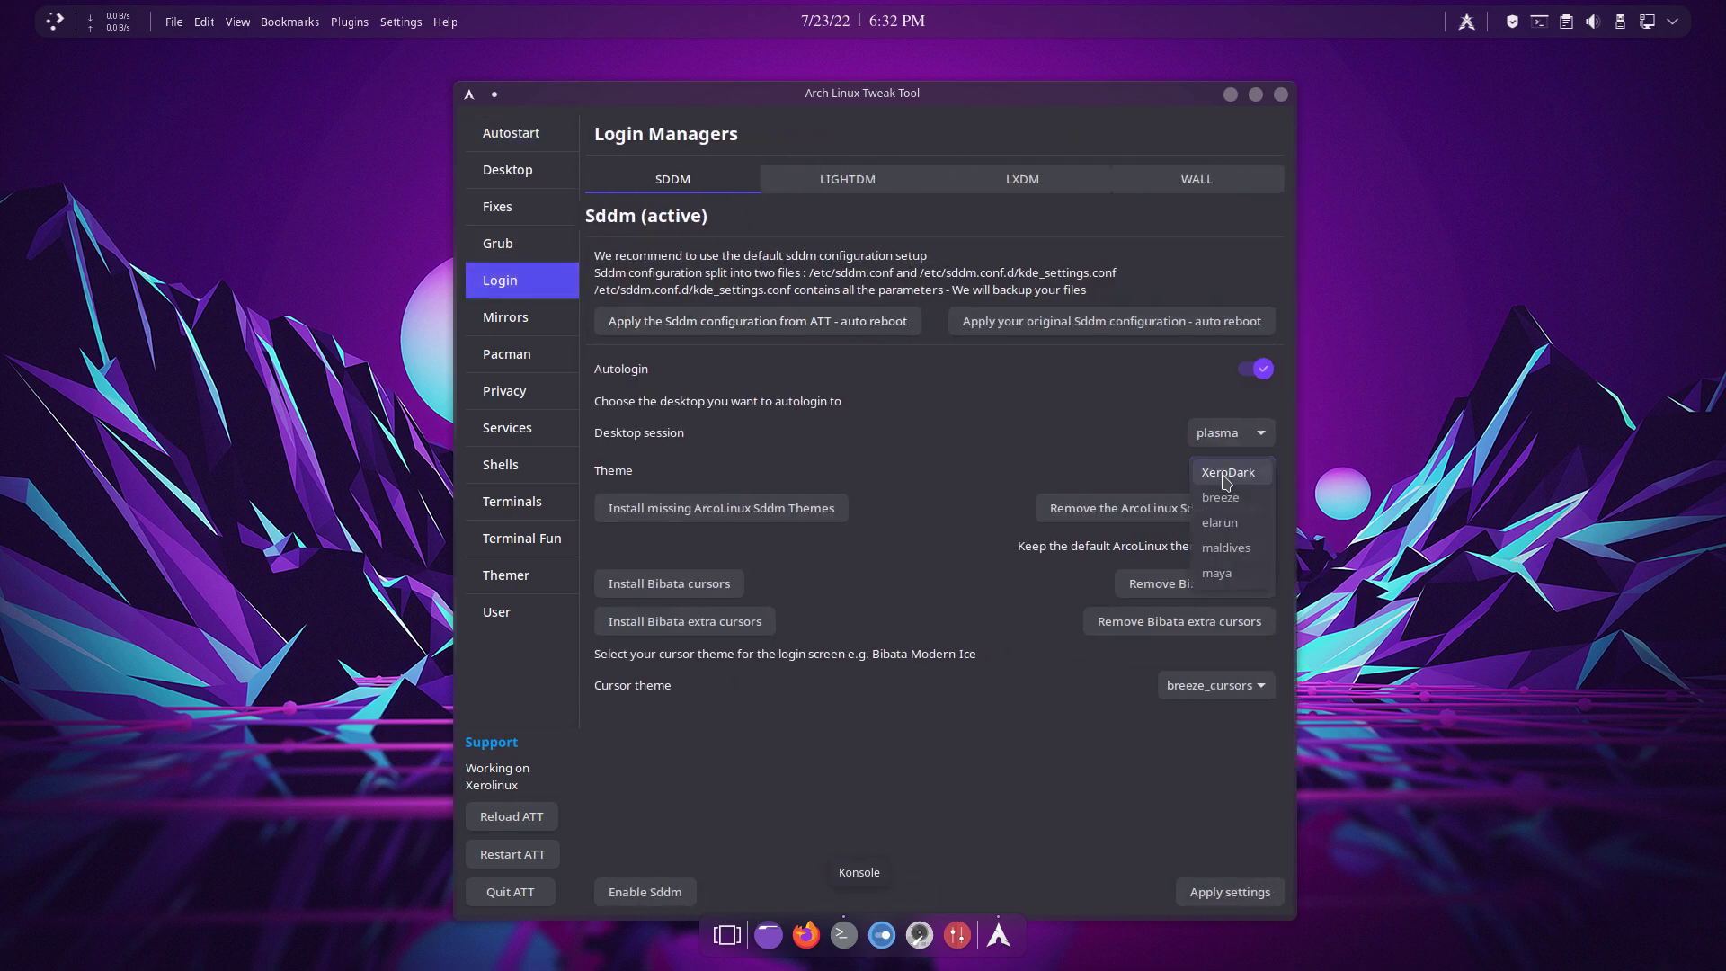
click(1016, 475)
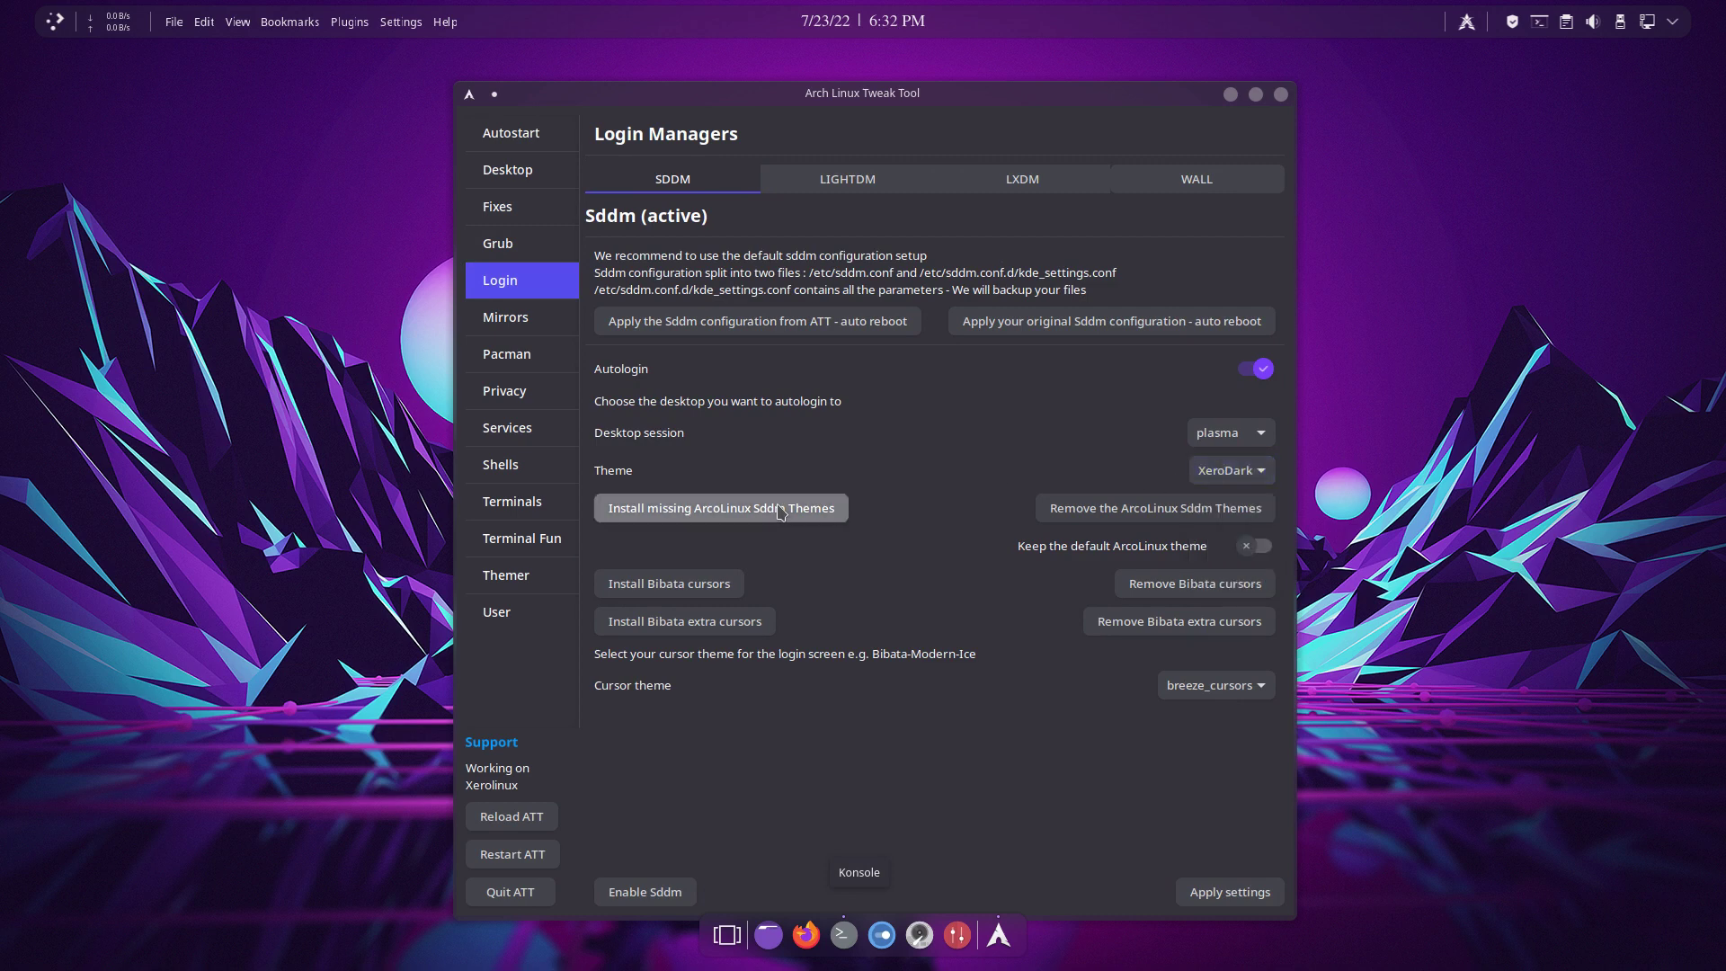
click(779, 513)
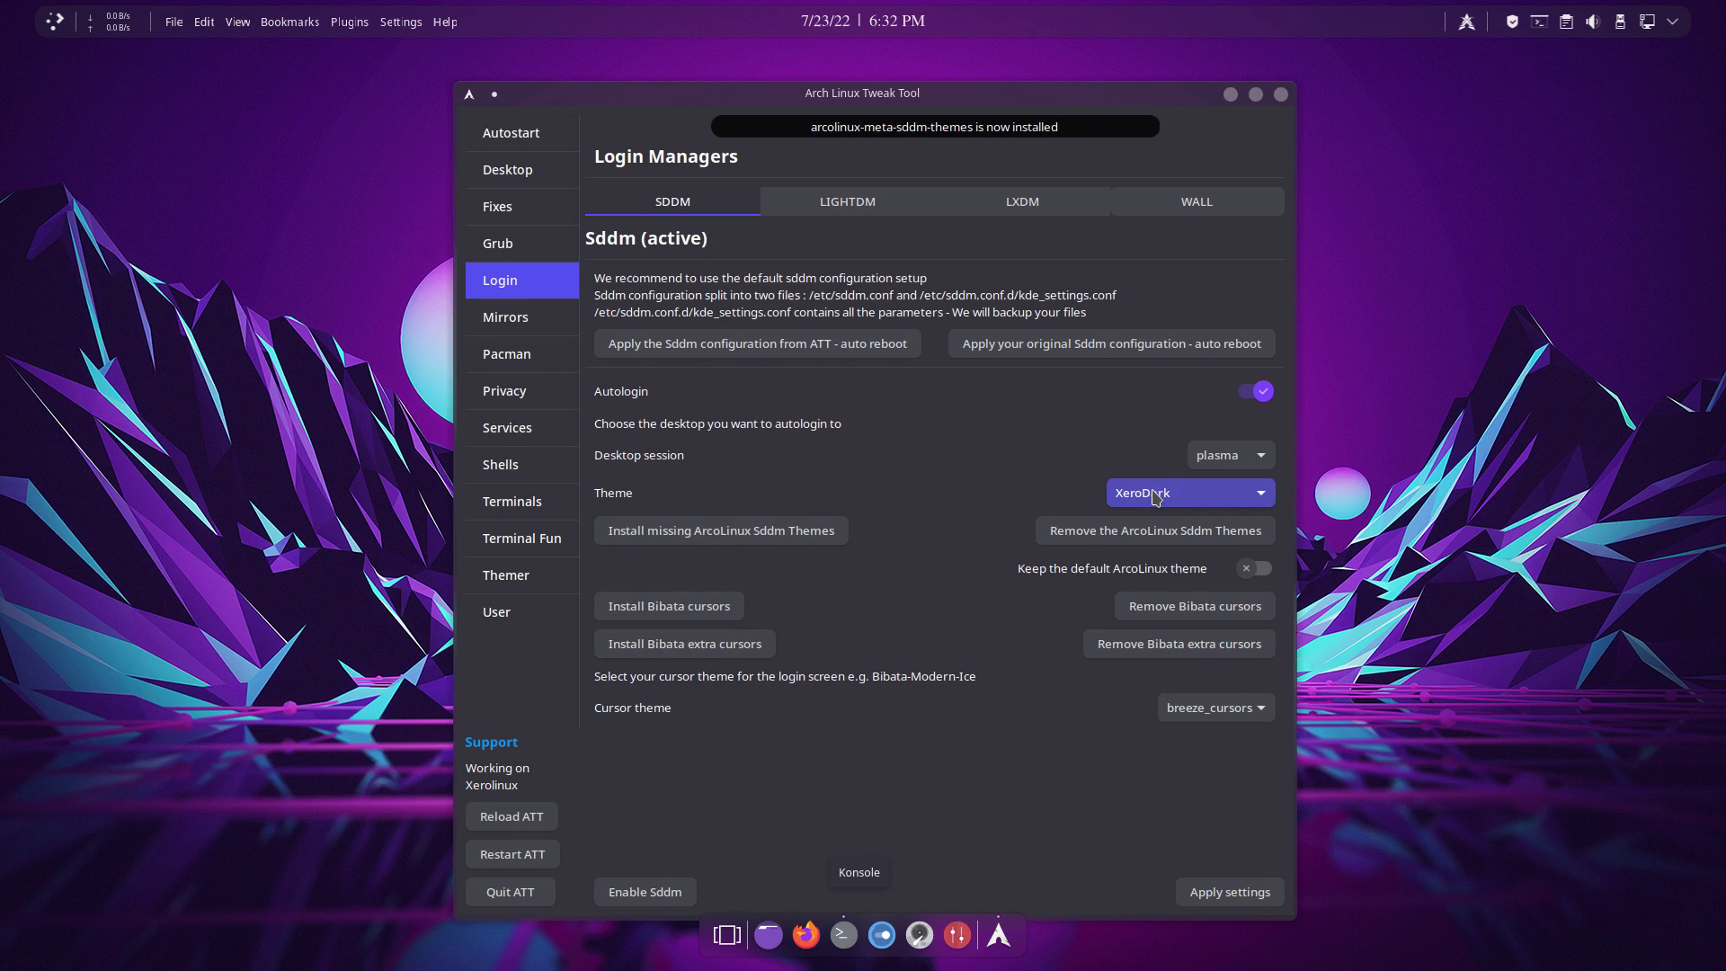
click(1155, 530)
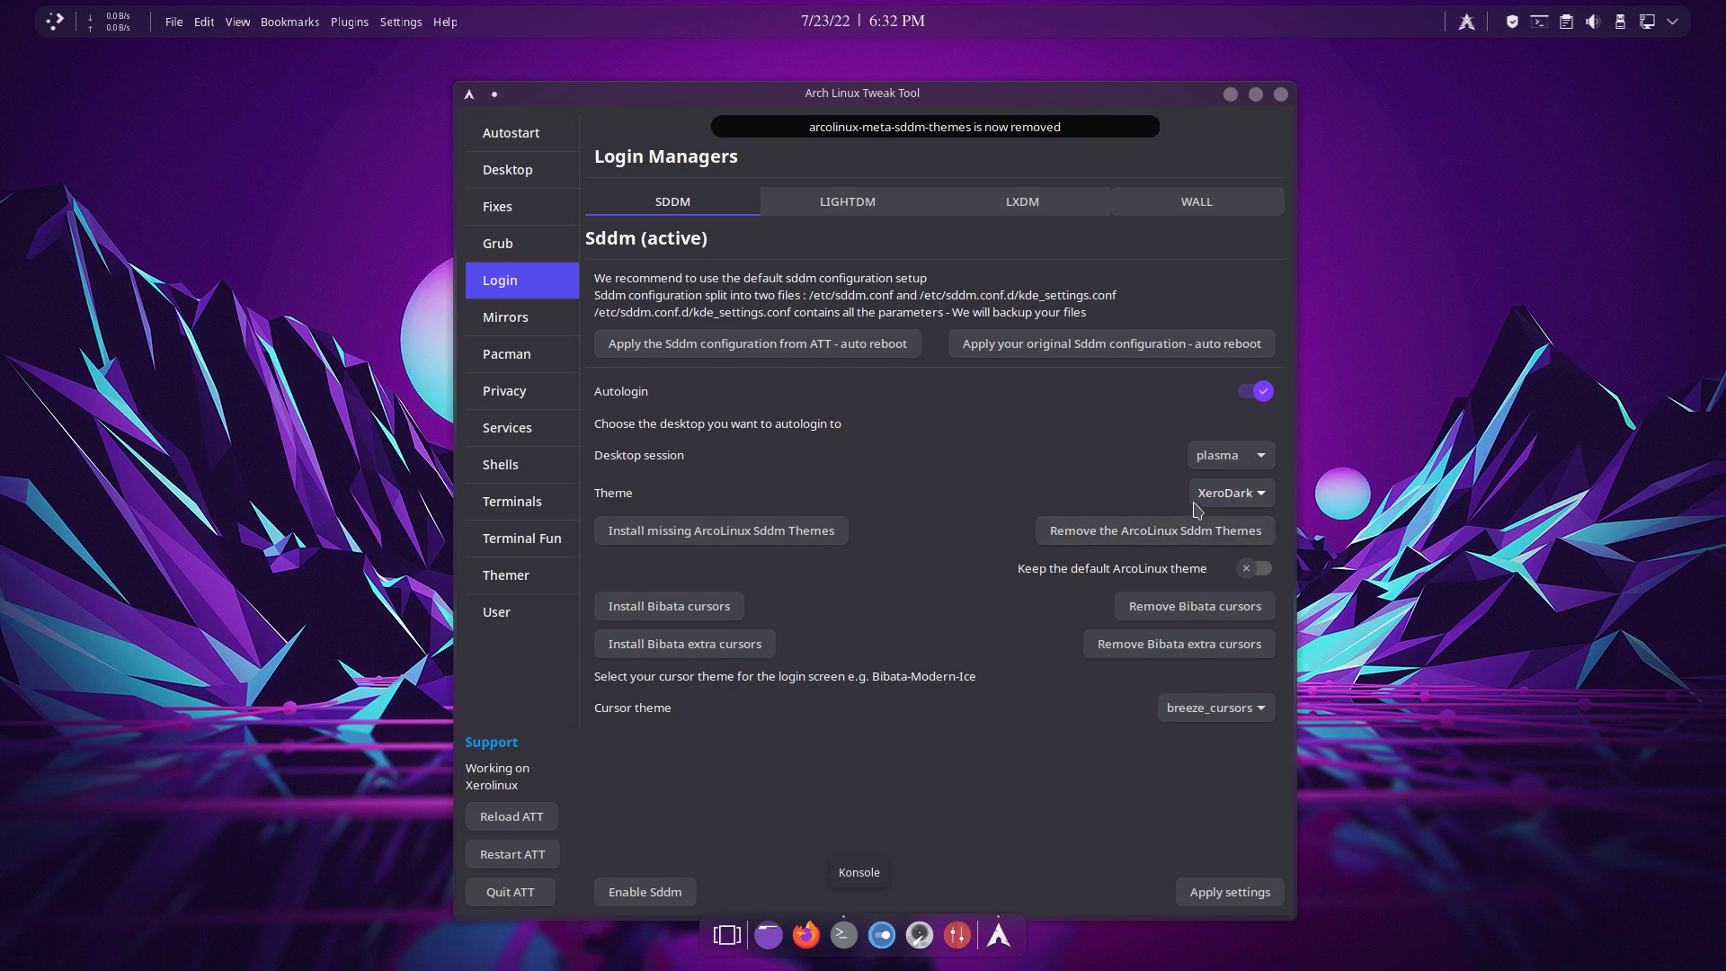
click(1227, 492)
click(998, 513)
click(755, 508)
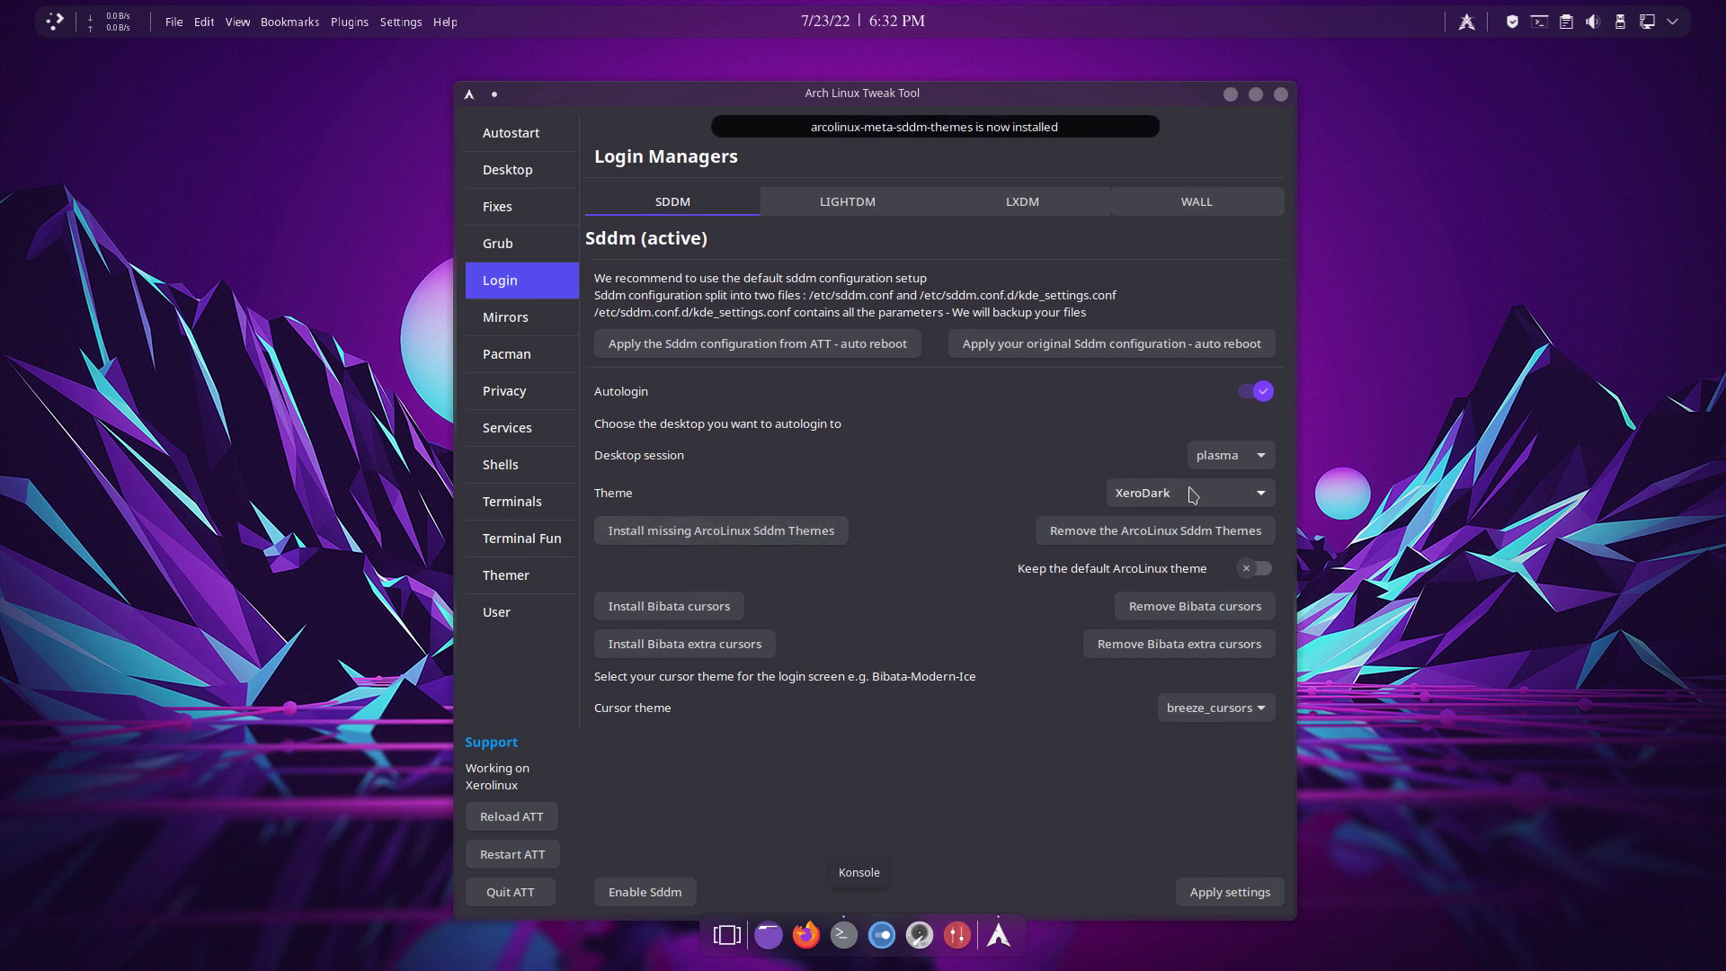
click(1188, 494)
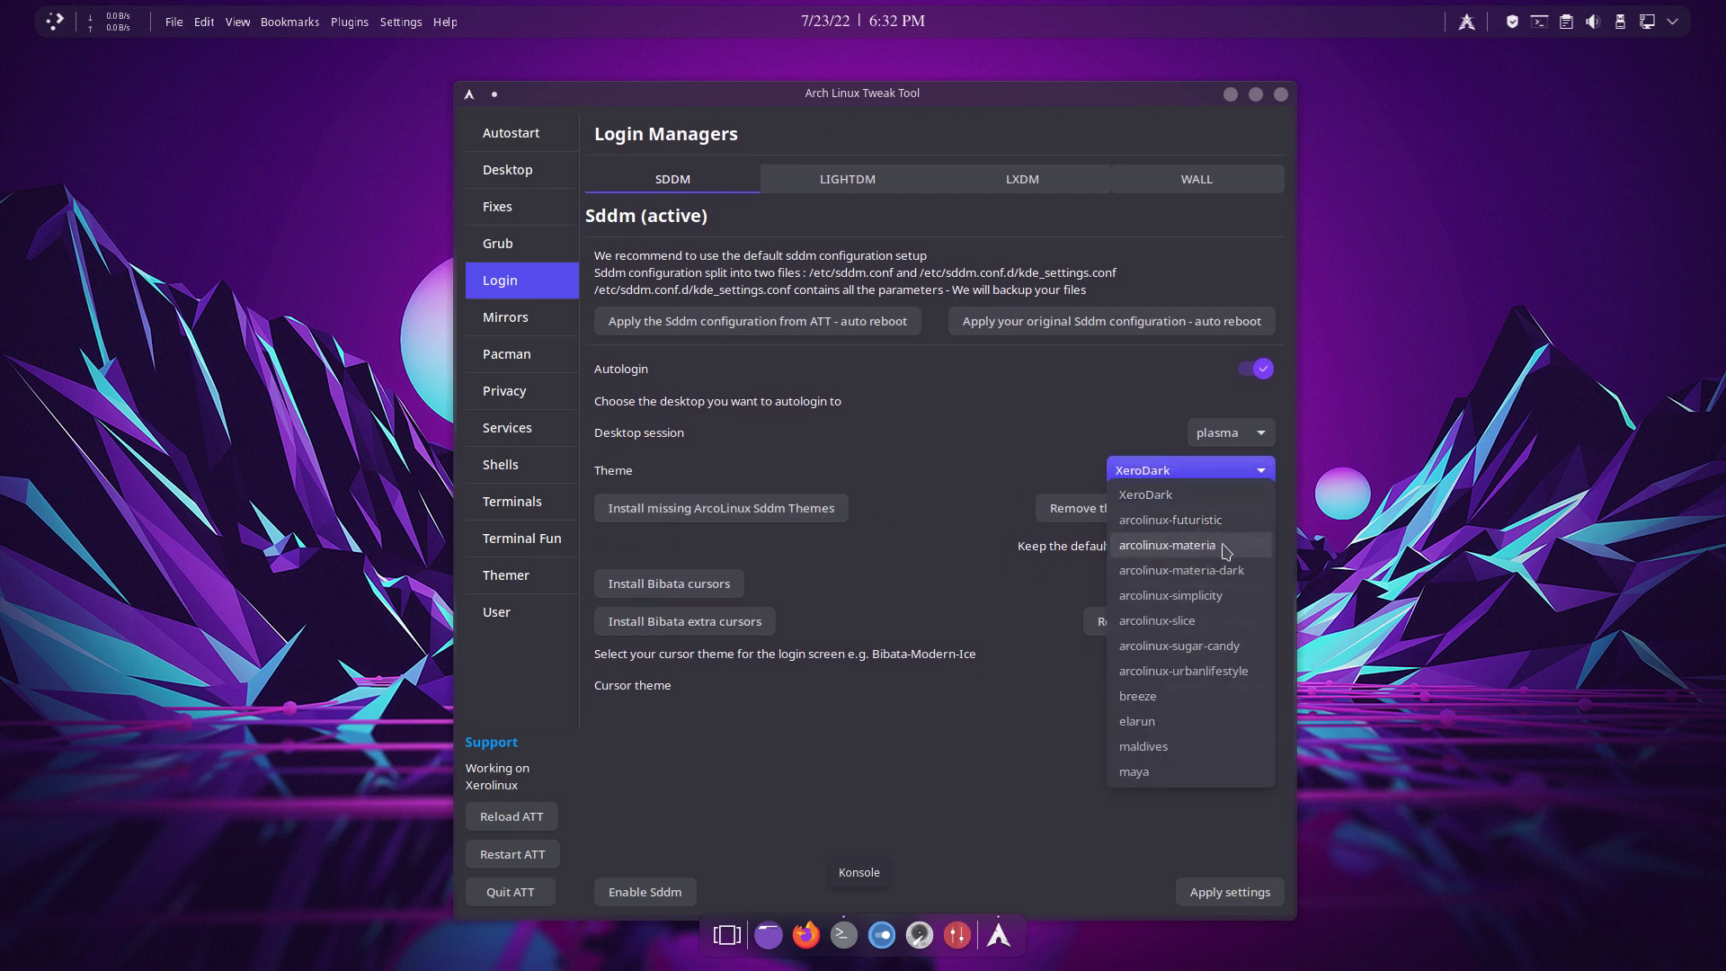
click(1251, 598)
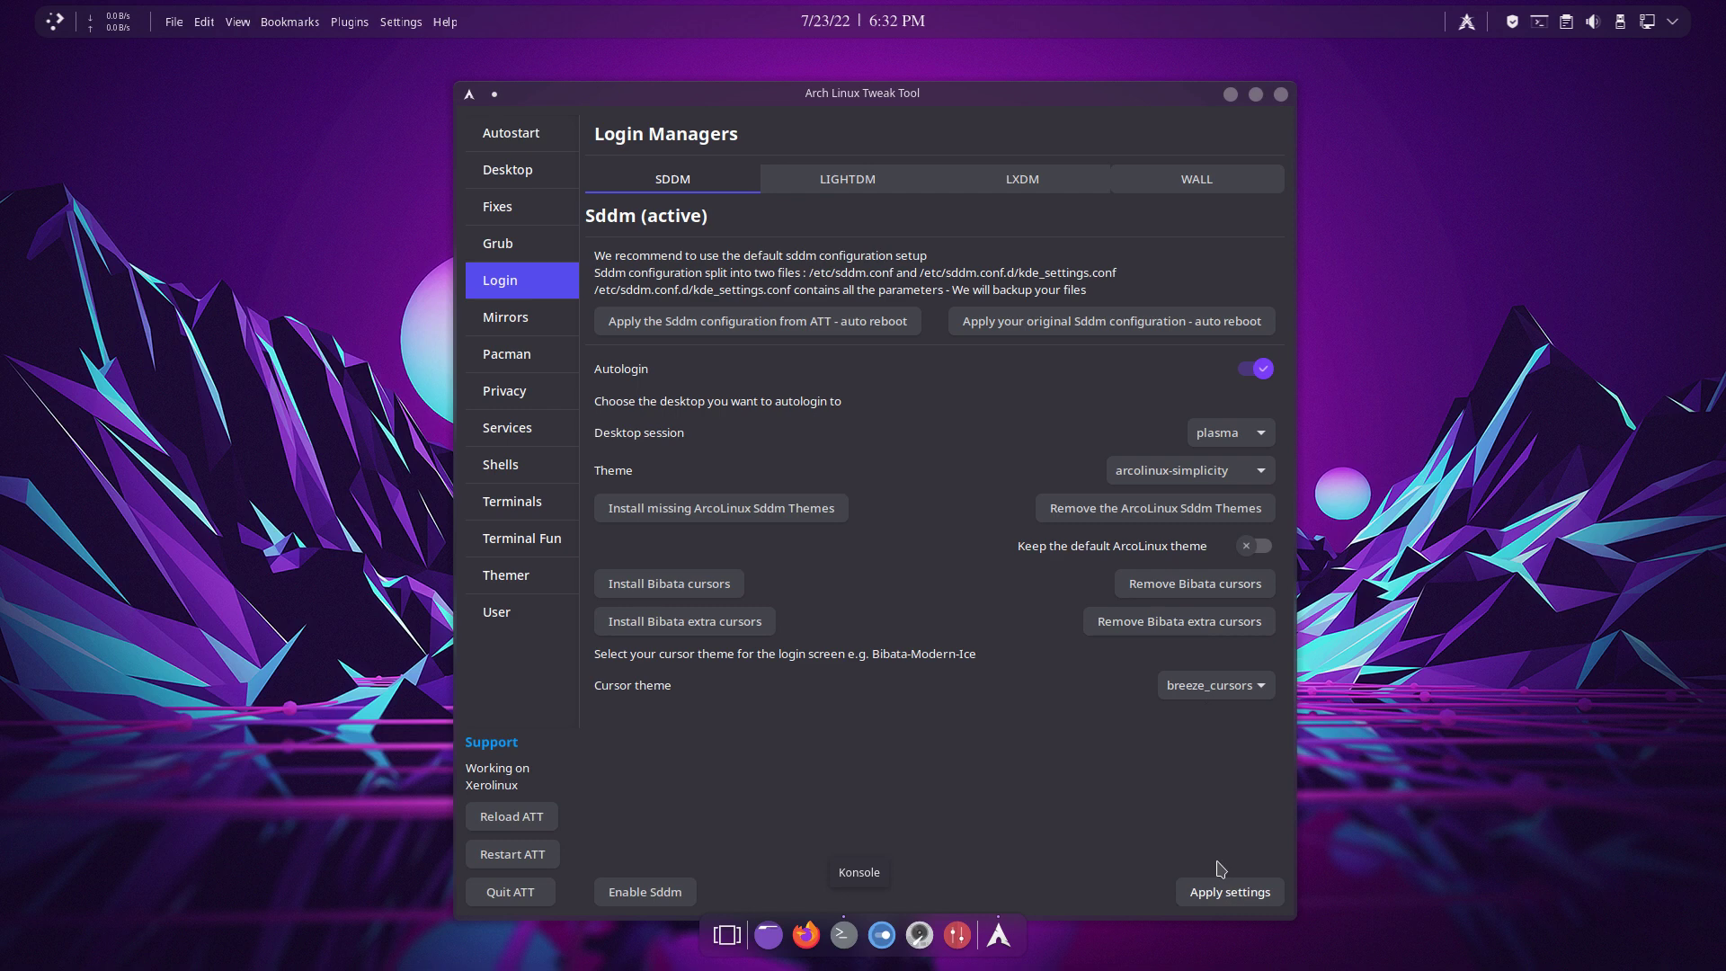
- Install Bibata cursors, choose Bibata-Modern-Ice as login cursor, and apply the settings
click(1216, 685)
click(1227, 689)
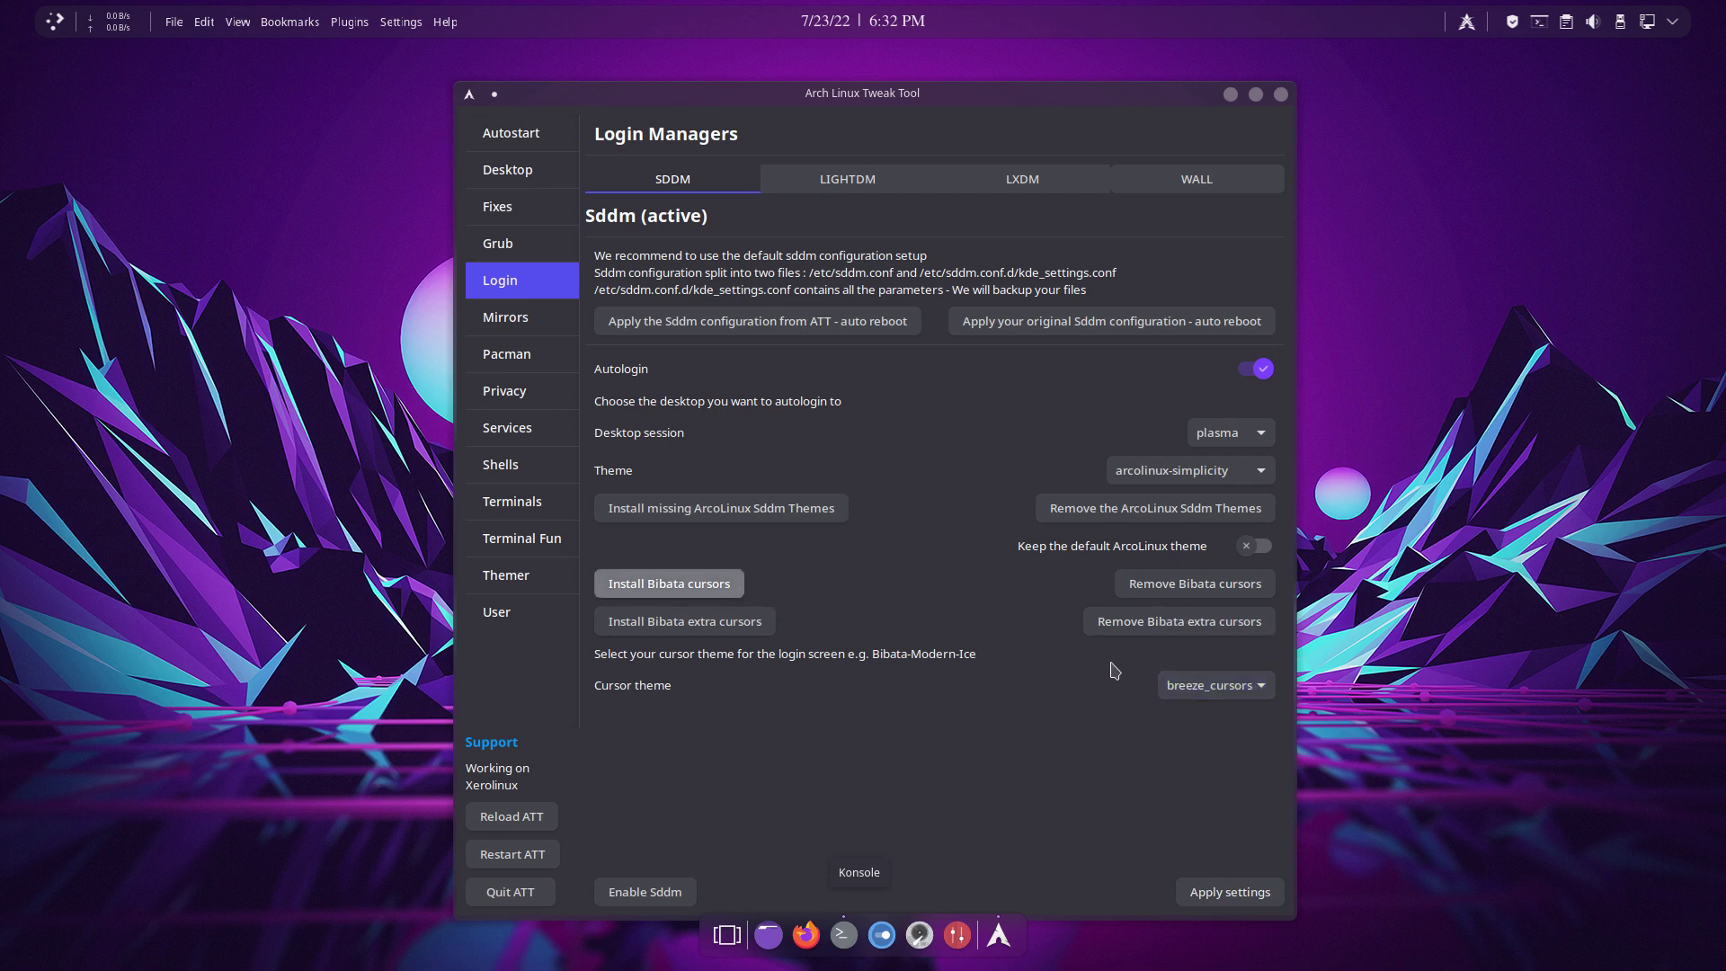
click(1221, 709)
click(1229, 685)
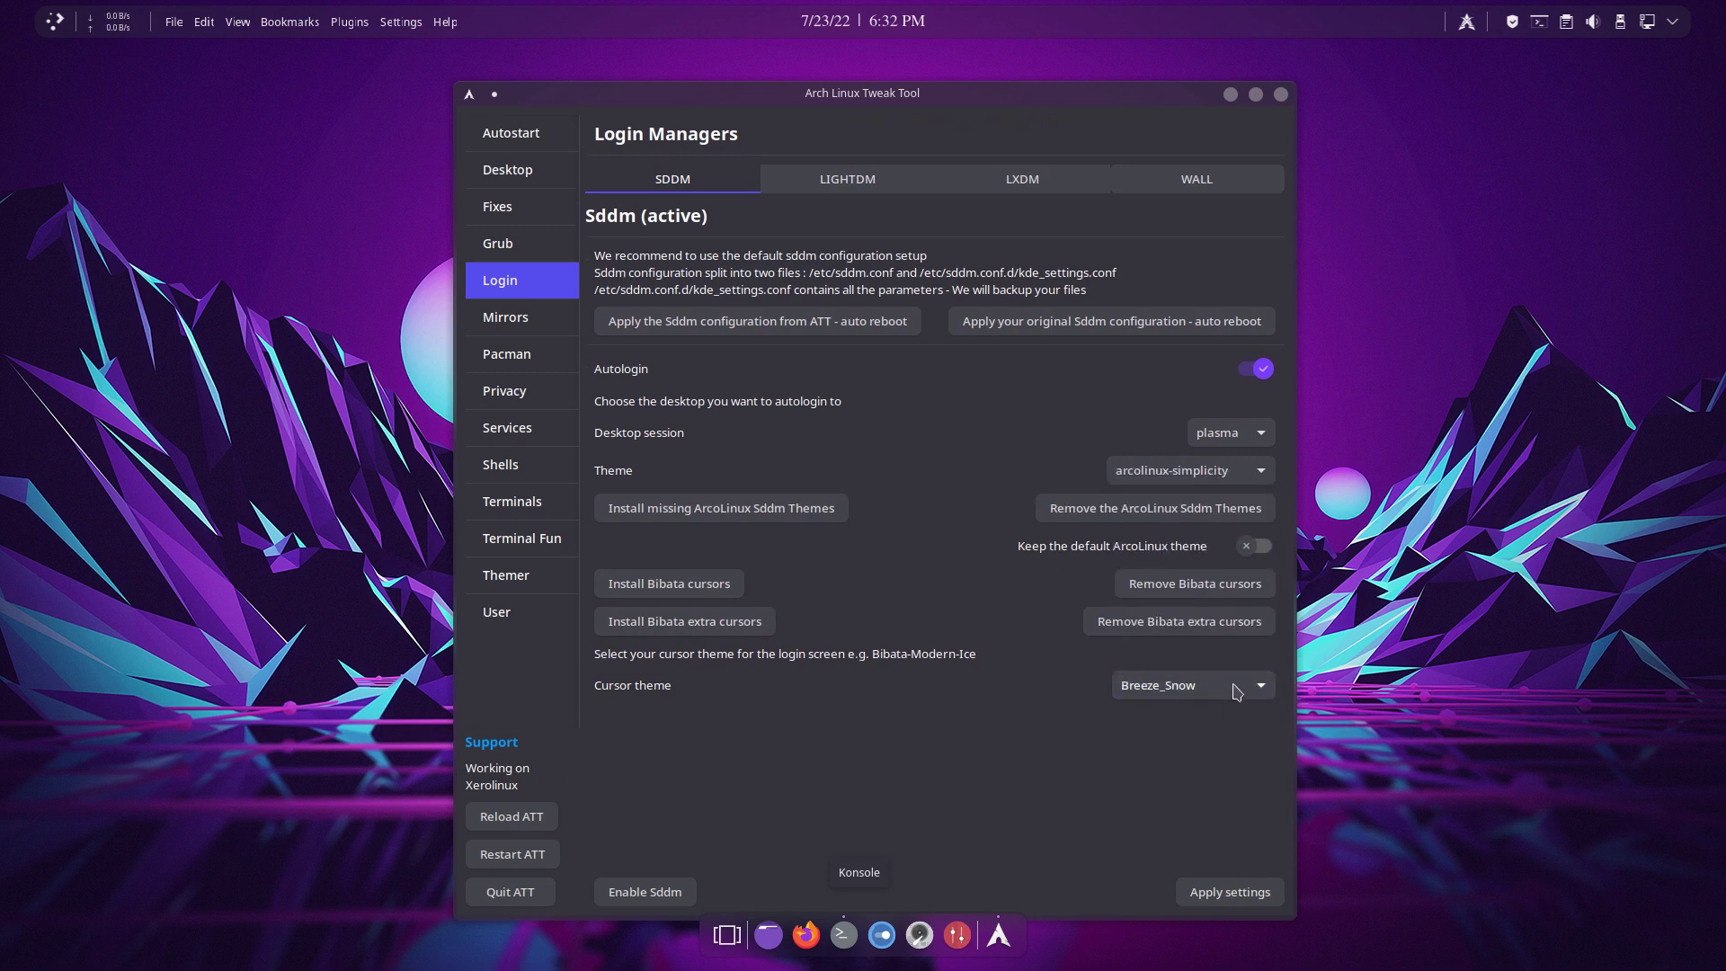
click(1238, 687)
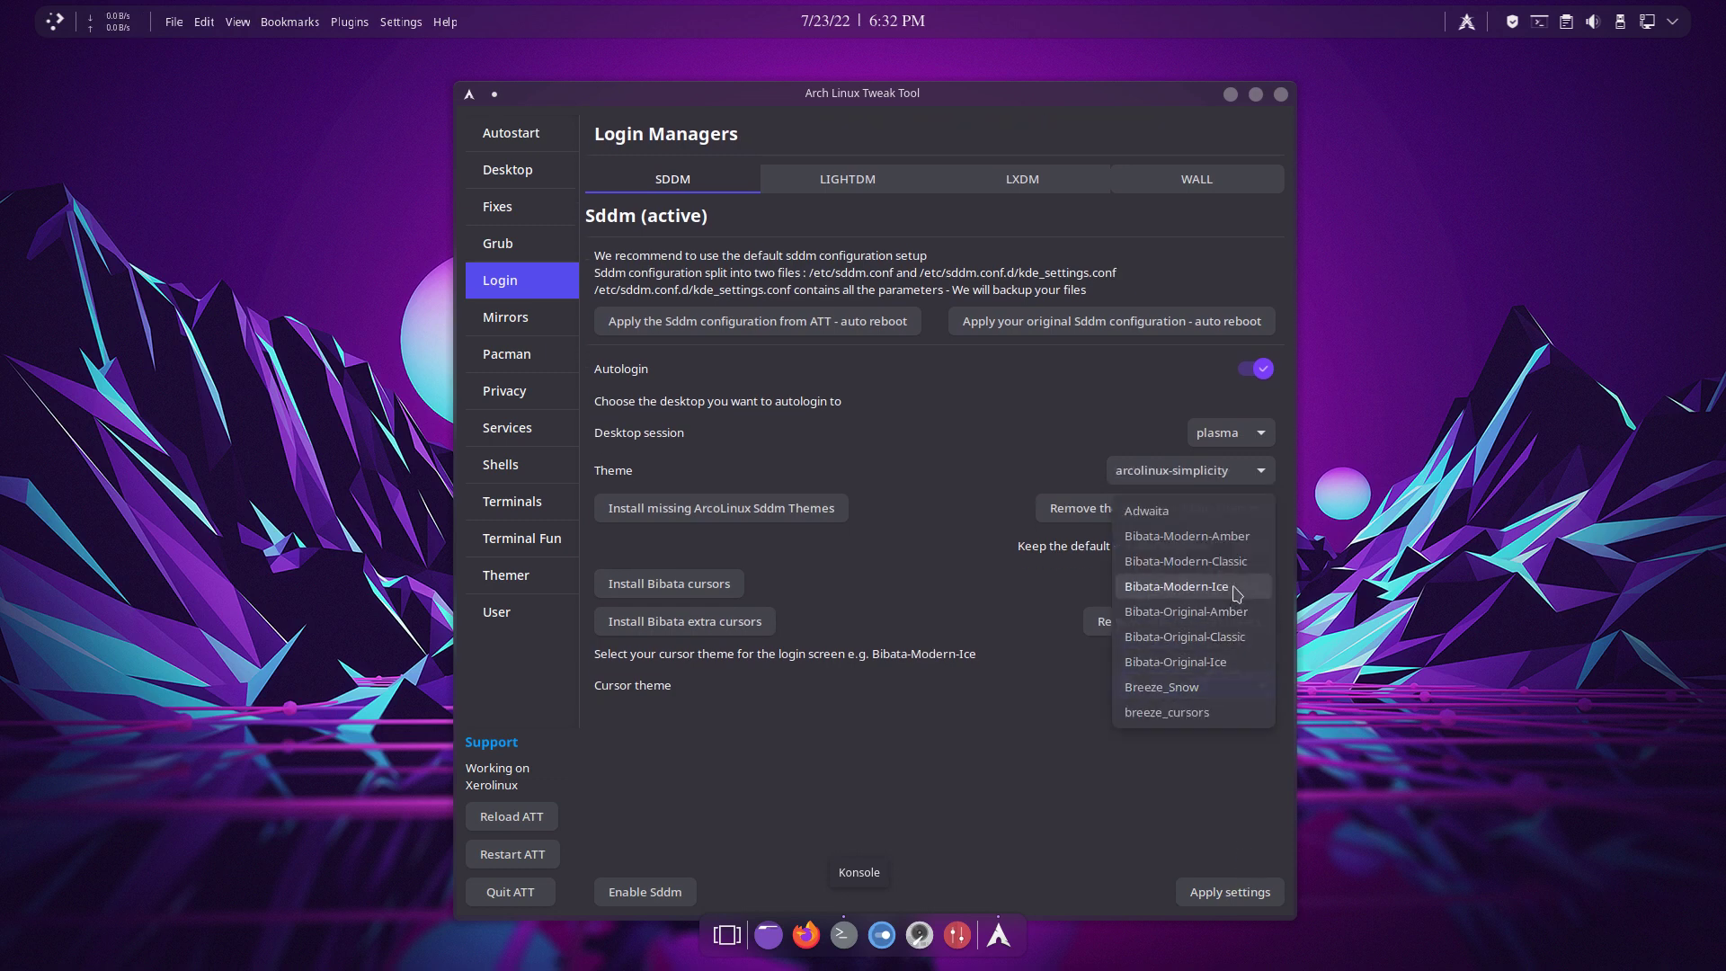
click(1187, 585)
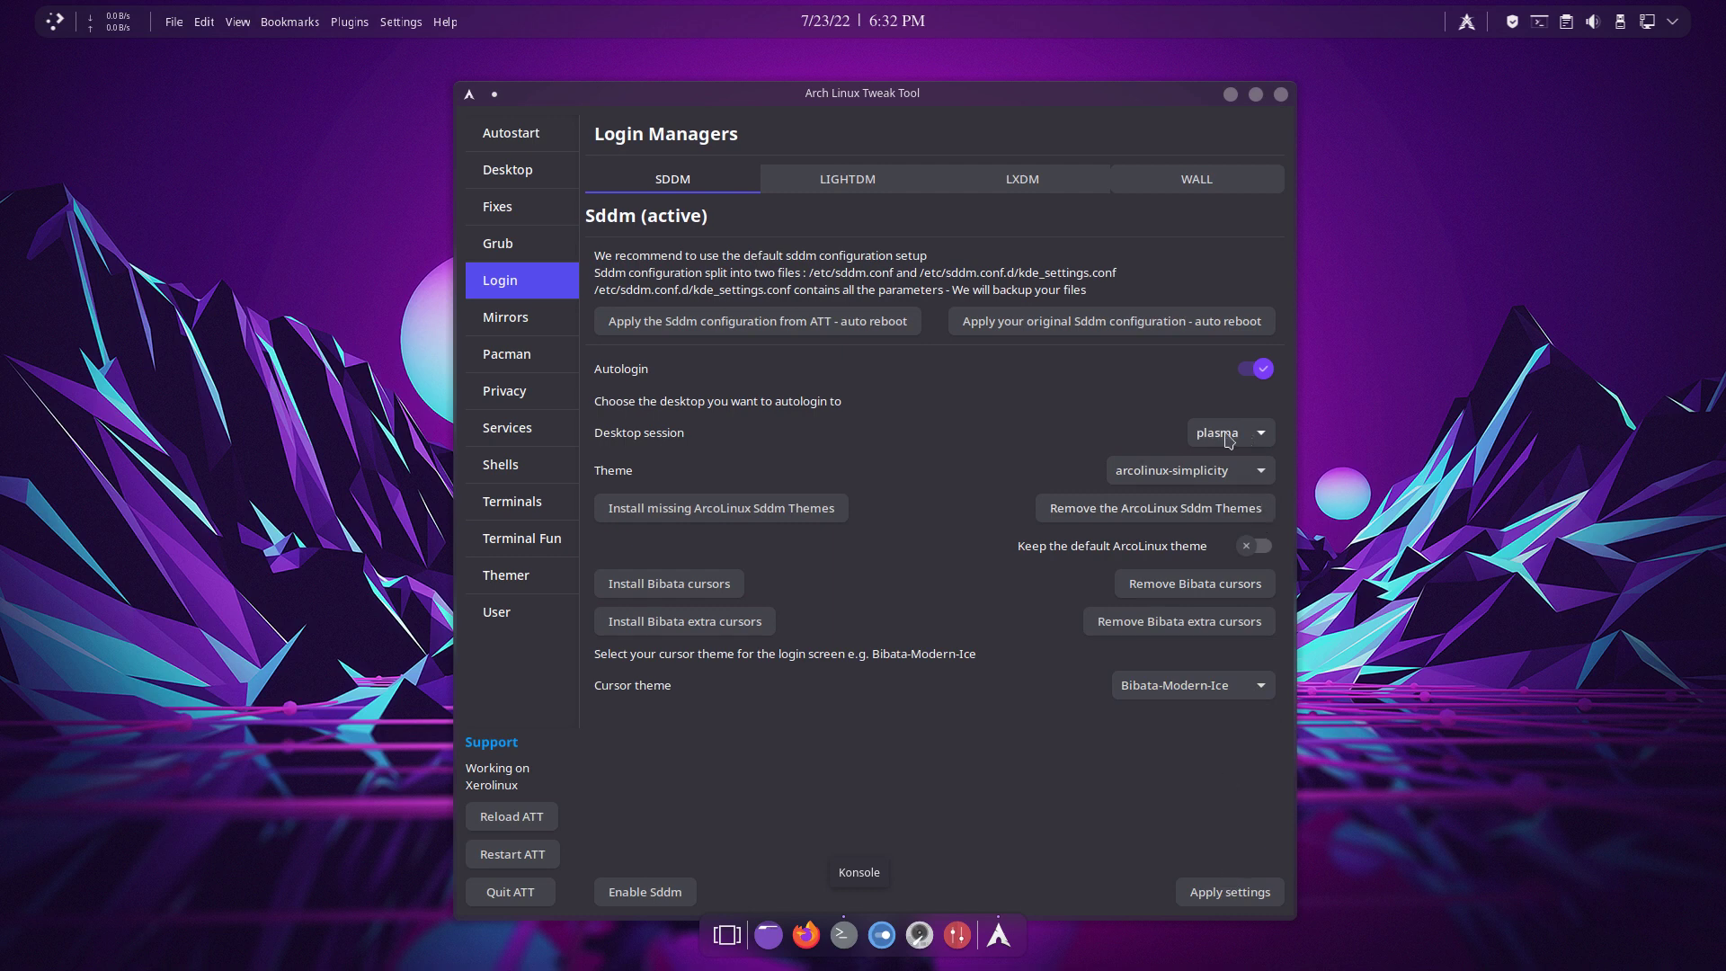
click(1230, 891)
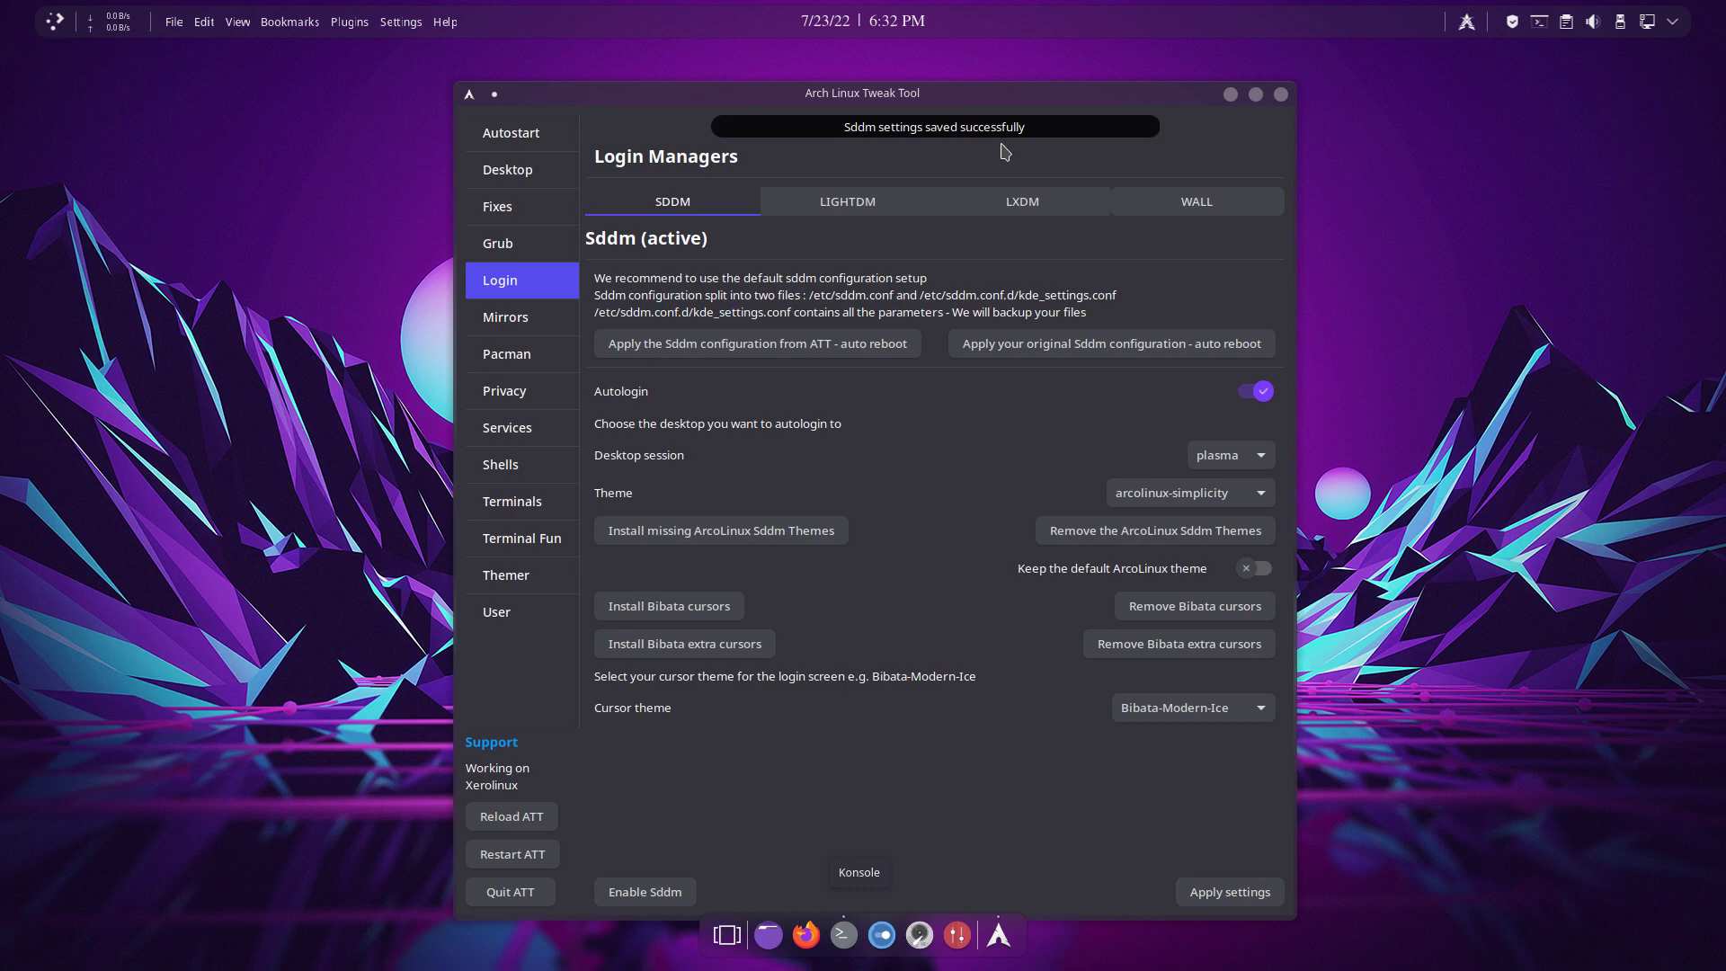
- Install the ATT wallpapers, apply the grey city image as login background, and quit ATT
click(1184, 202)
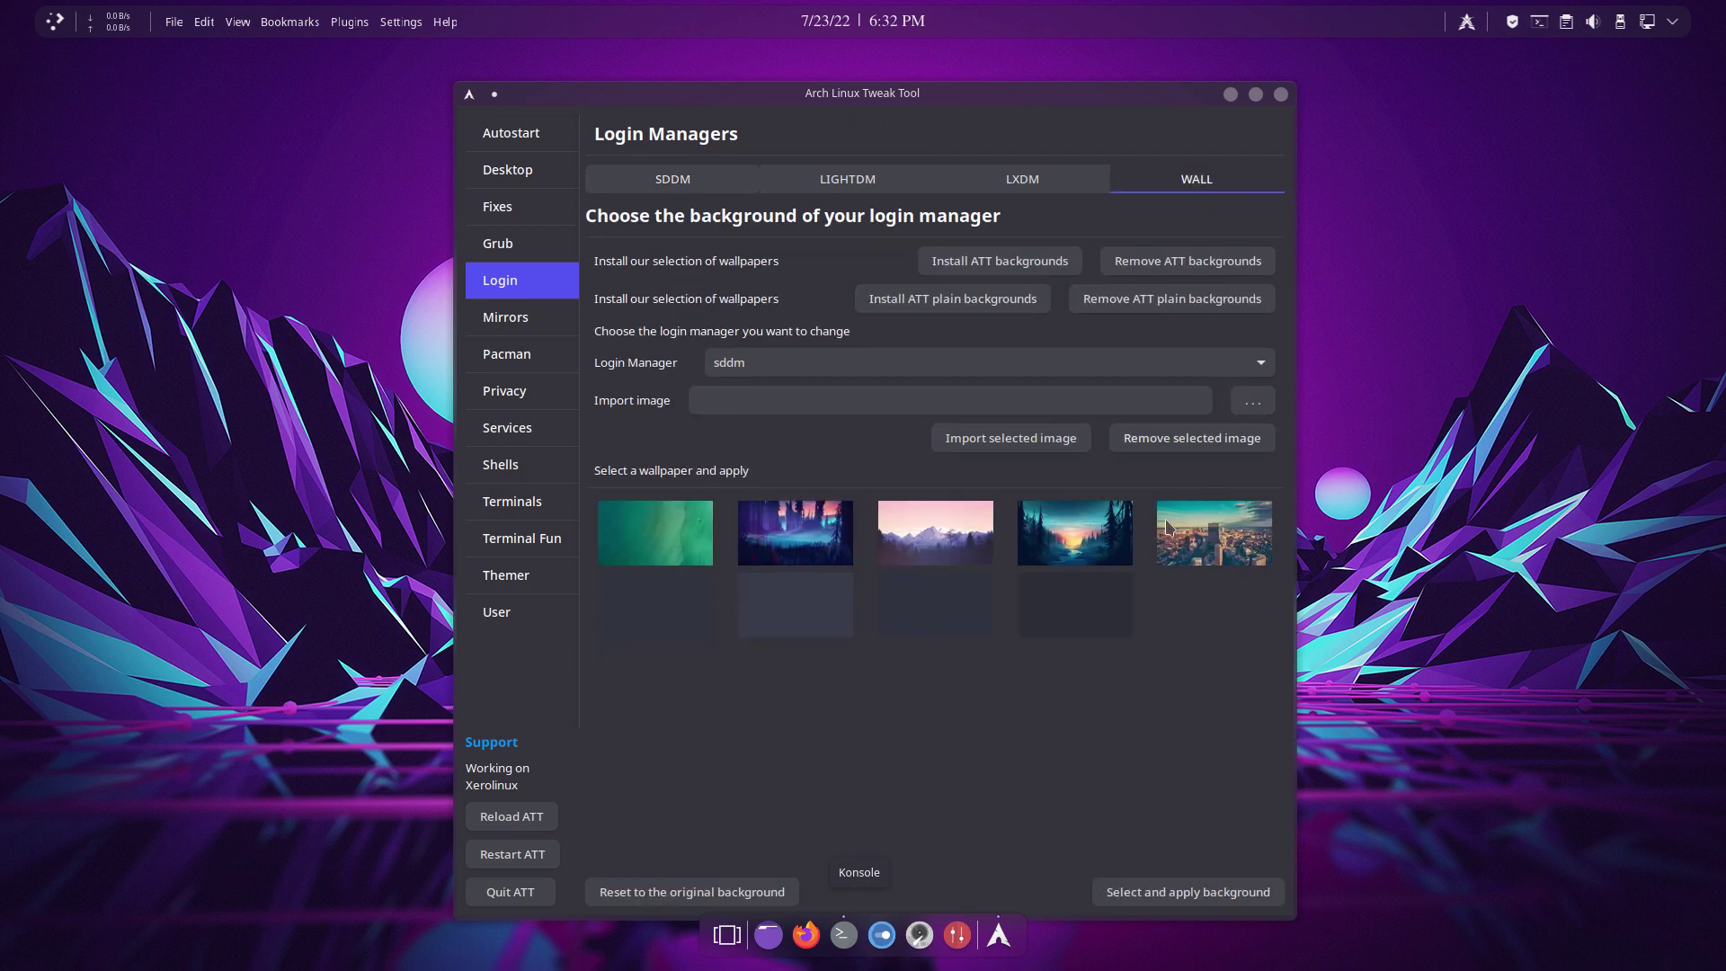
click(1026, 260)
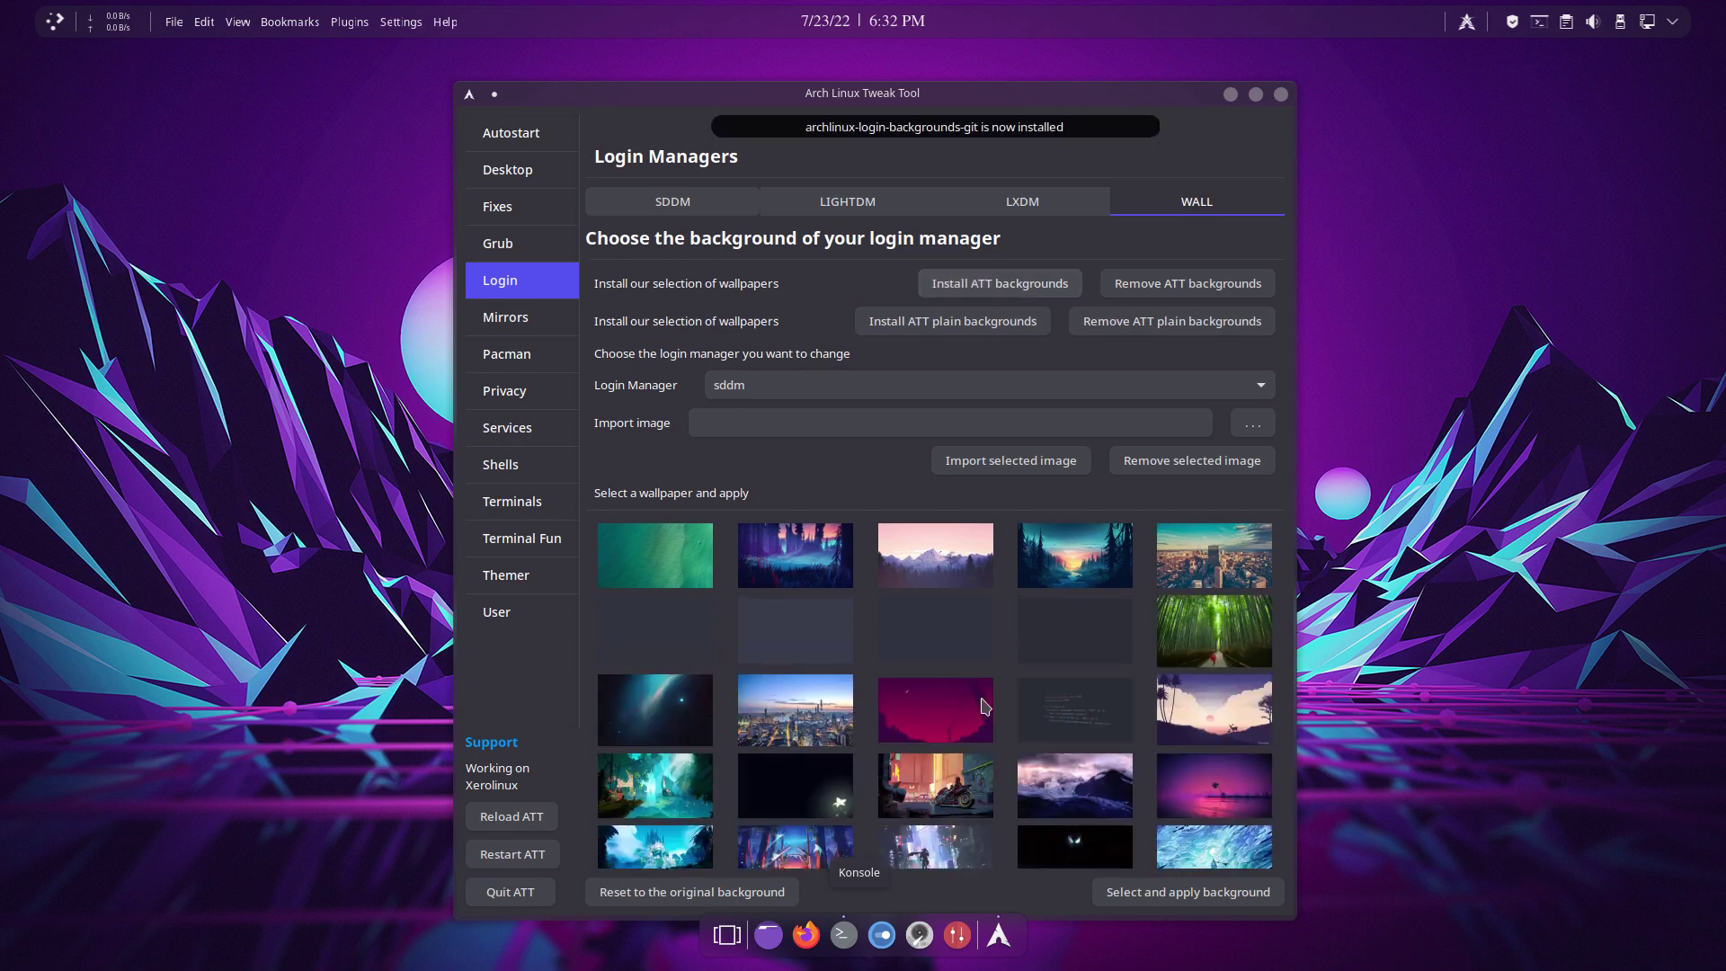
scroll(984, 705, down, 3)
scroll(984, 705, down, 3)
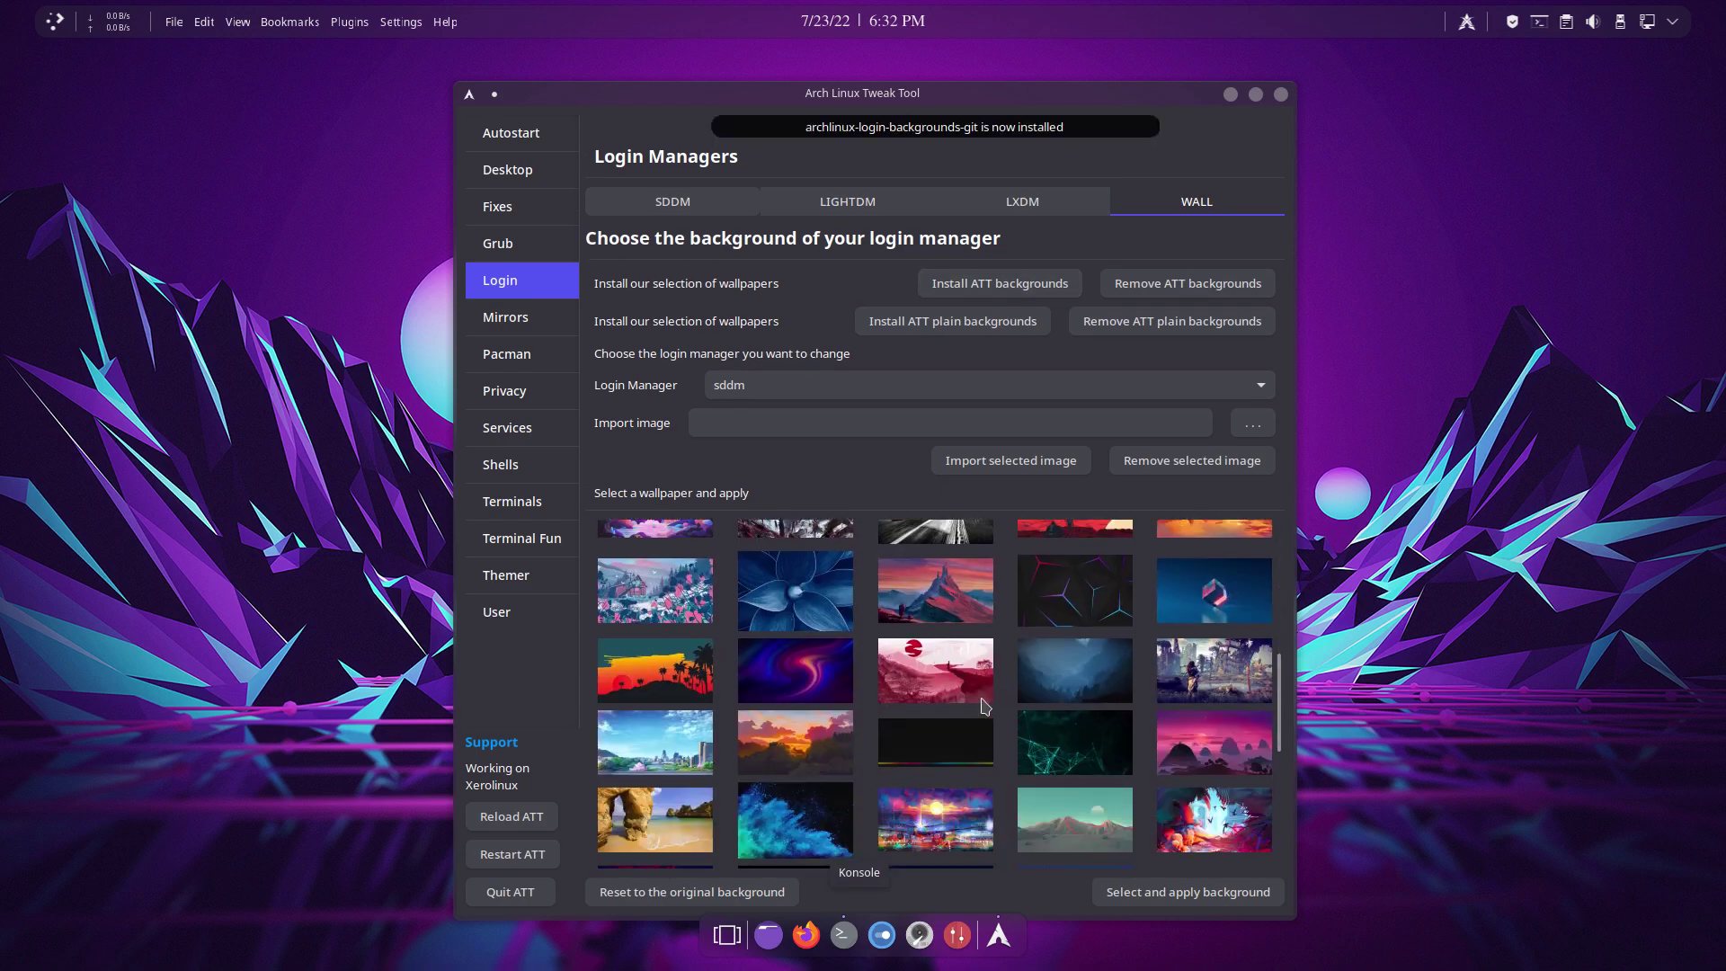
scroll(984, 706, down, 3)
scroll(984, 706, down, 3)
scroll(985, 704, down, 3)
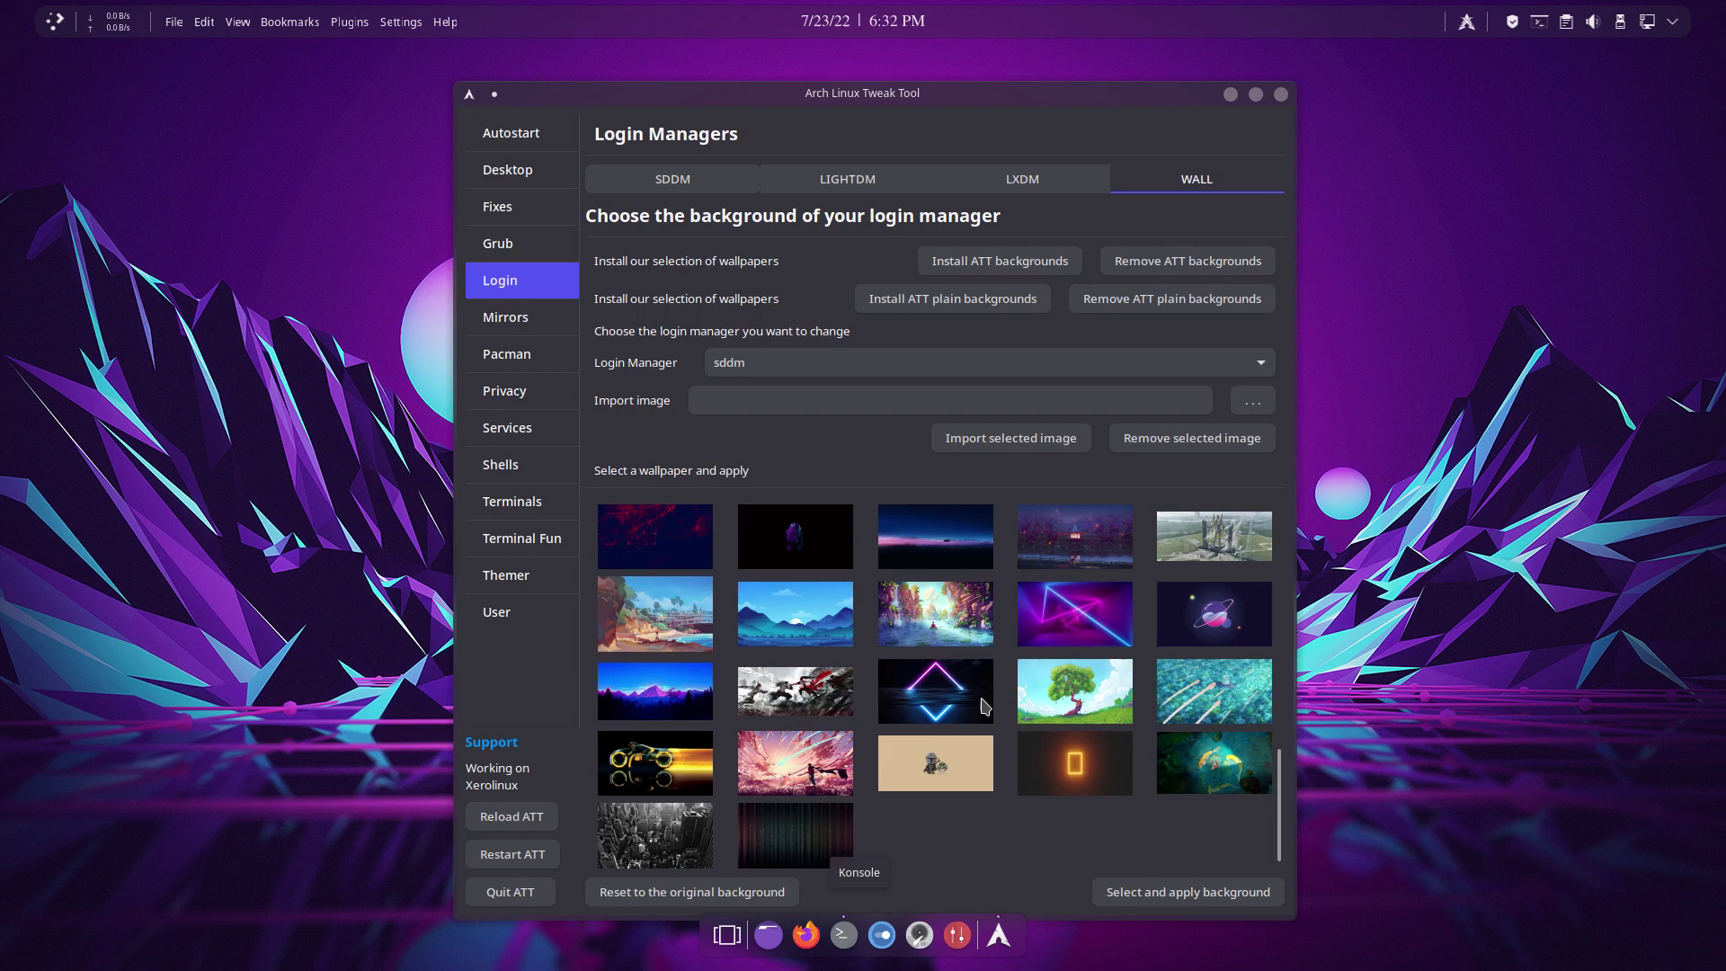
scroll(984, 705, down, 1)
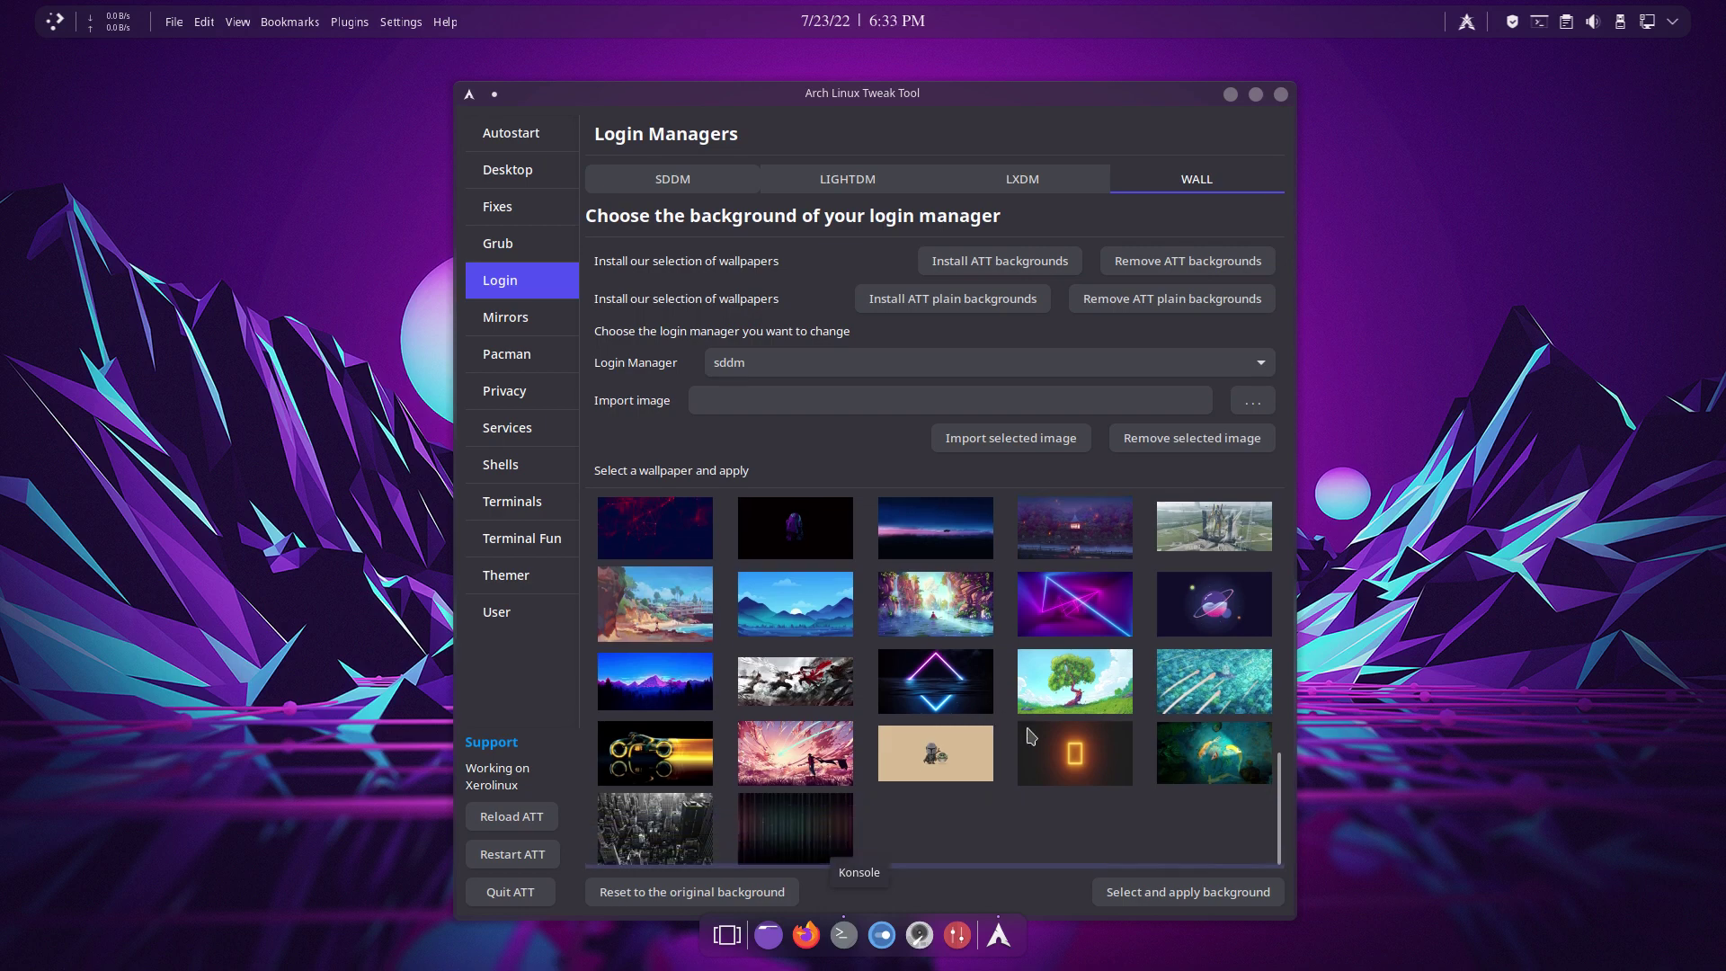
click(675, 836)
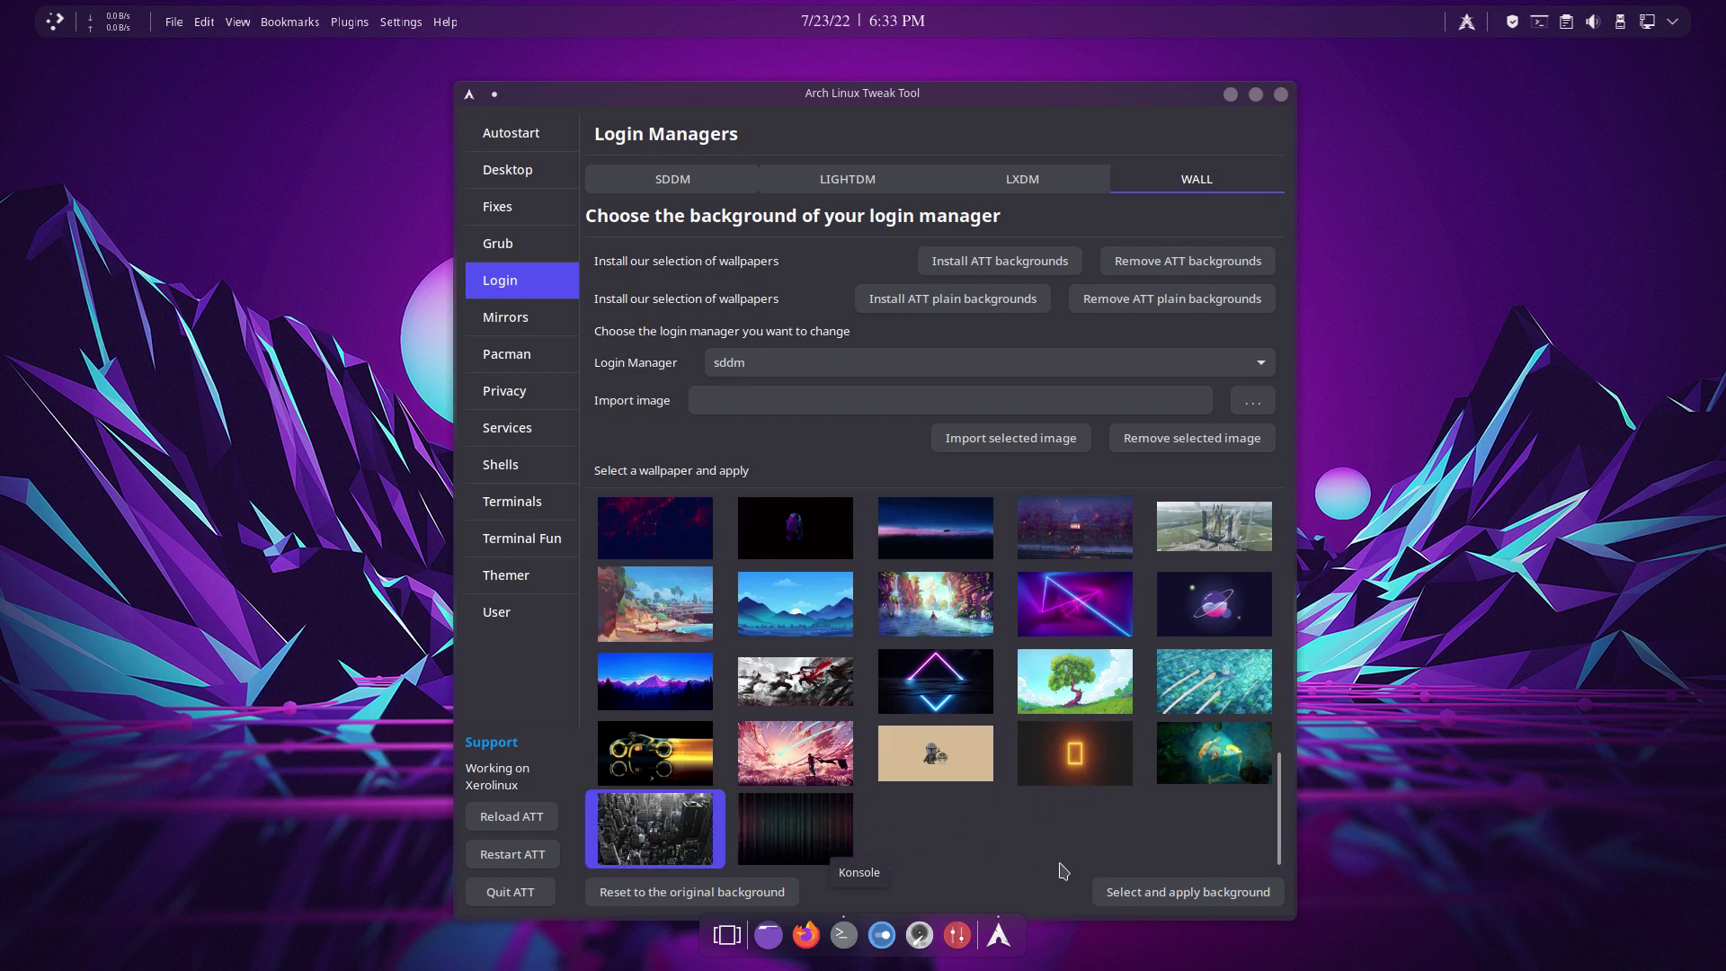
click(1186, 891)
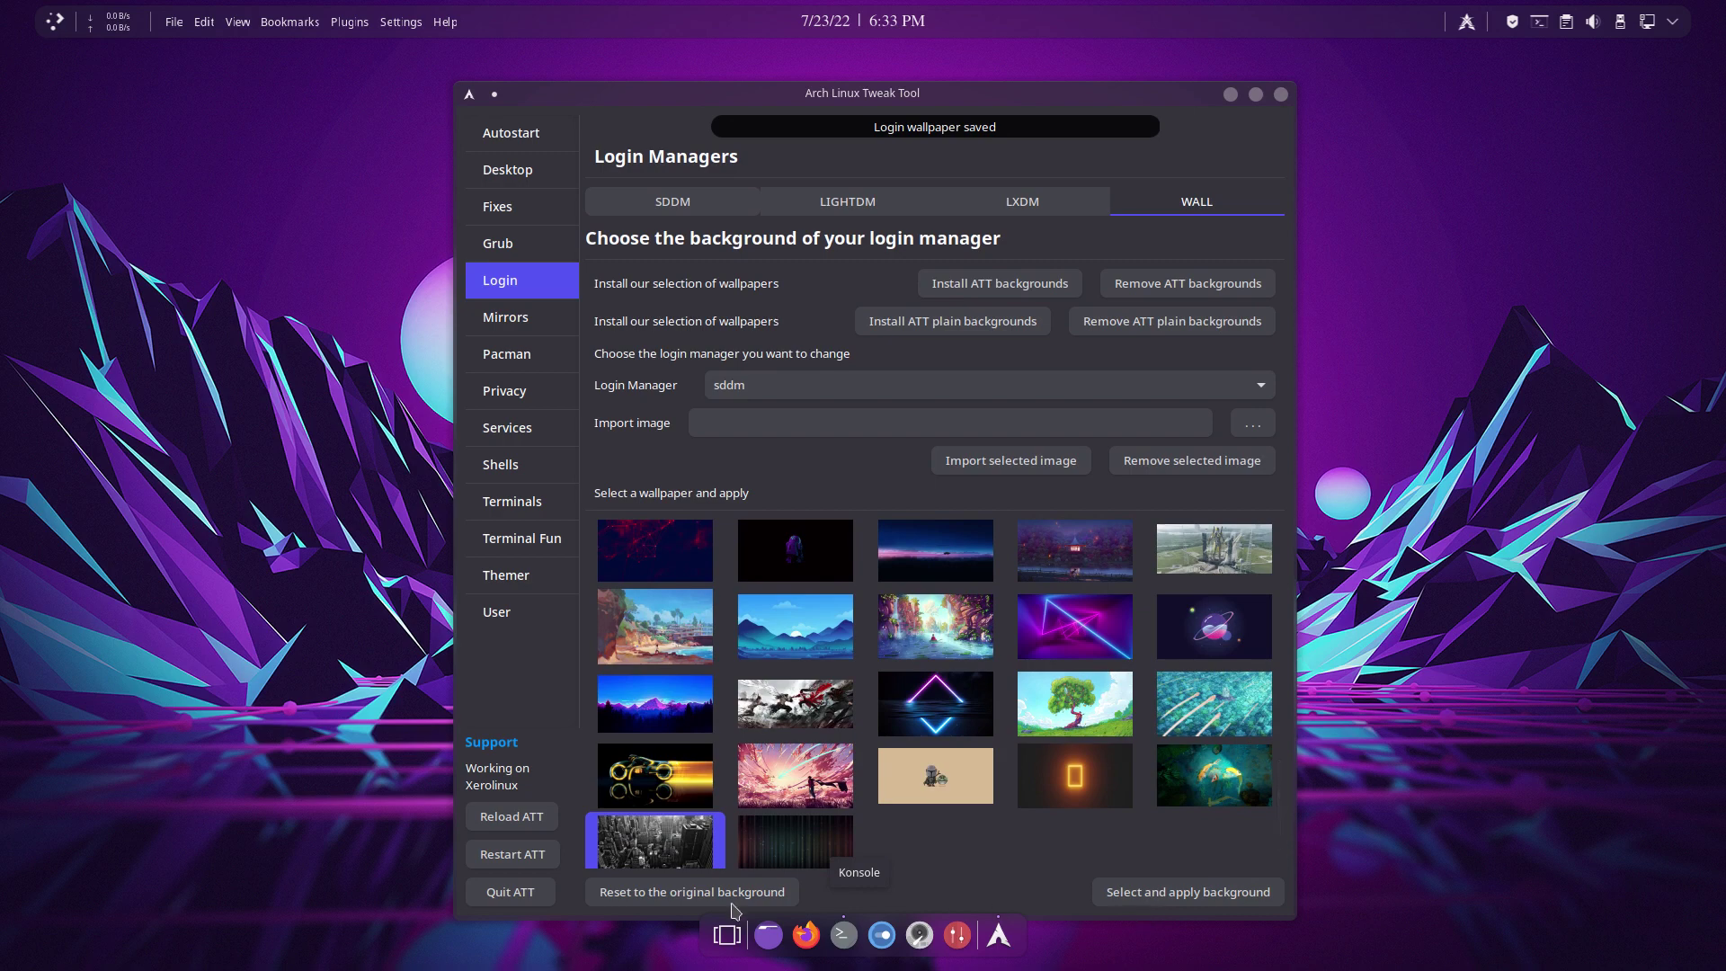
click(511, 892)
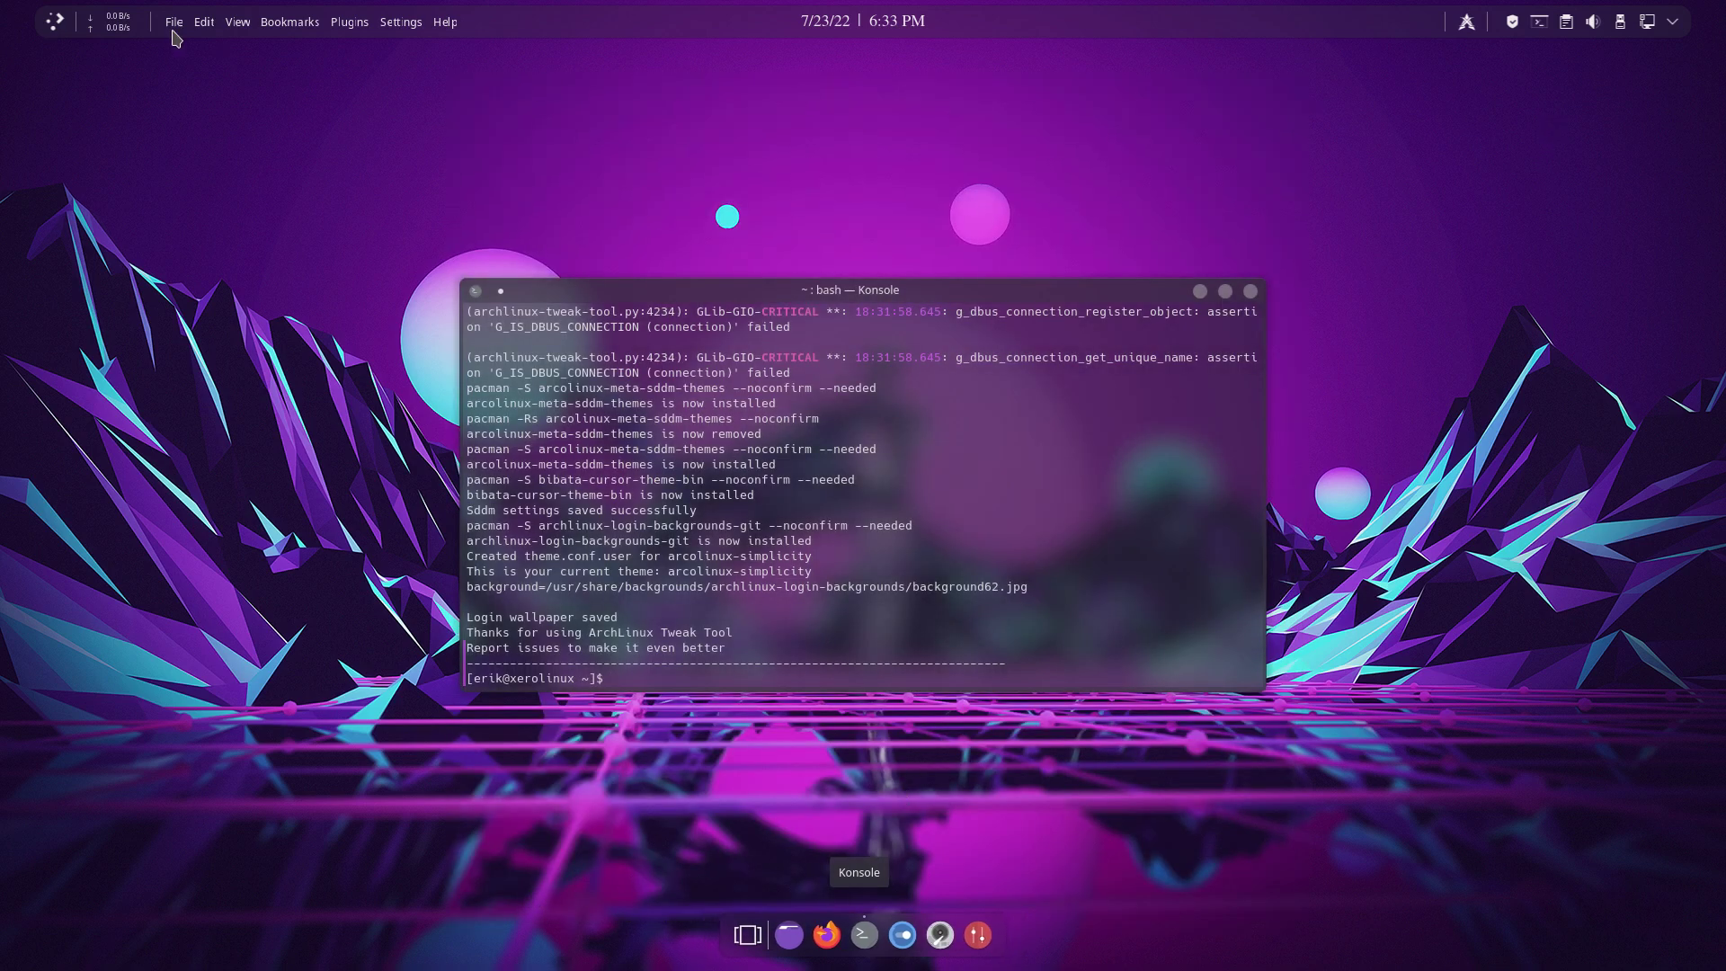
- Log out of the desktop session from the application launcher
click(56, 20)
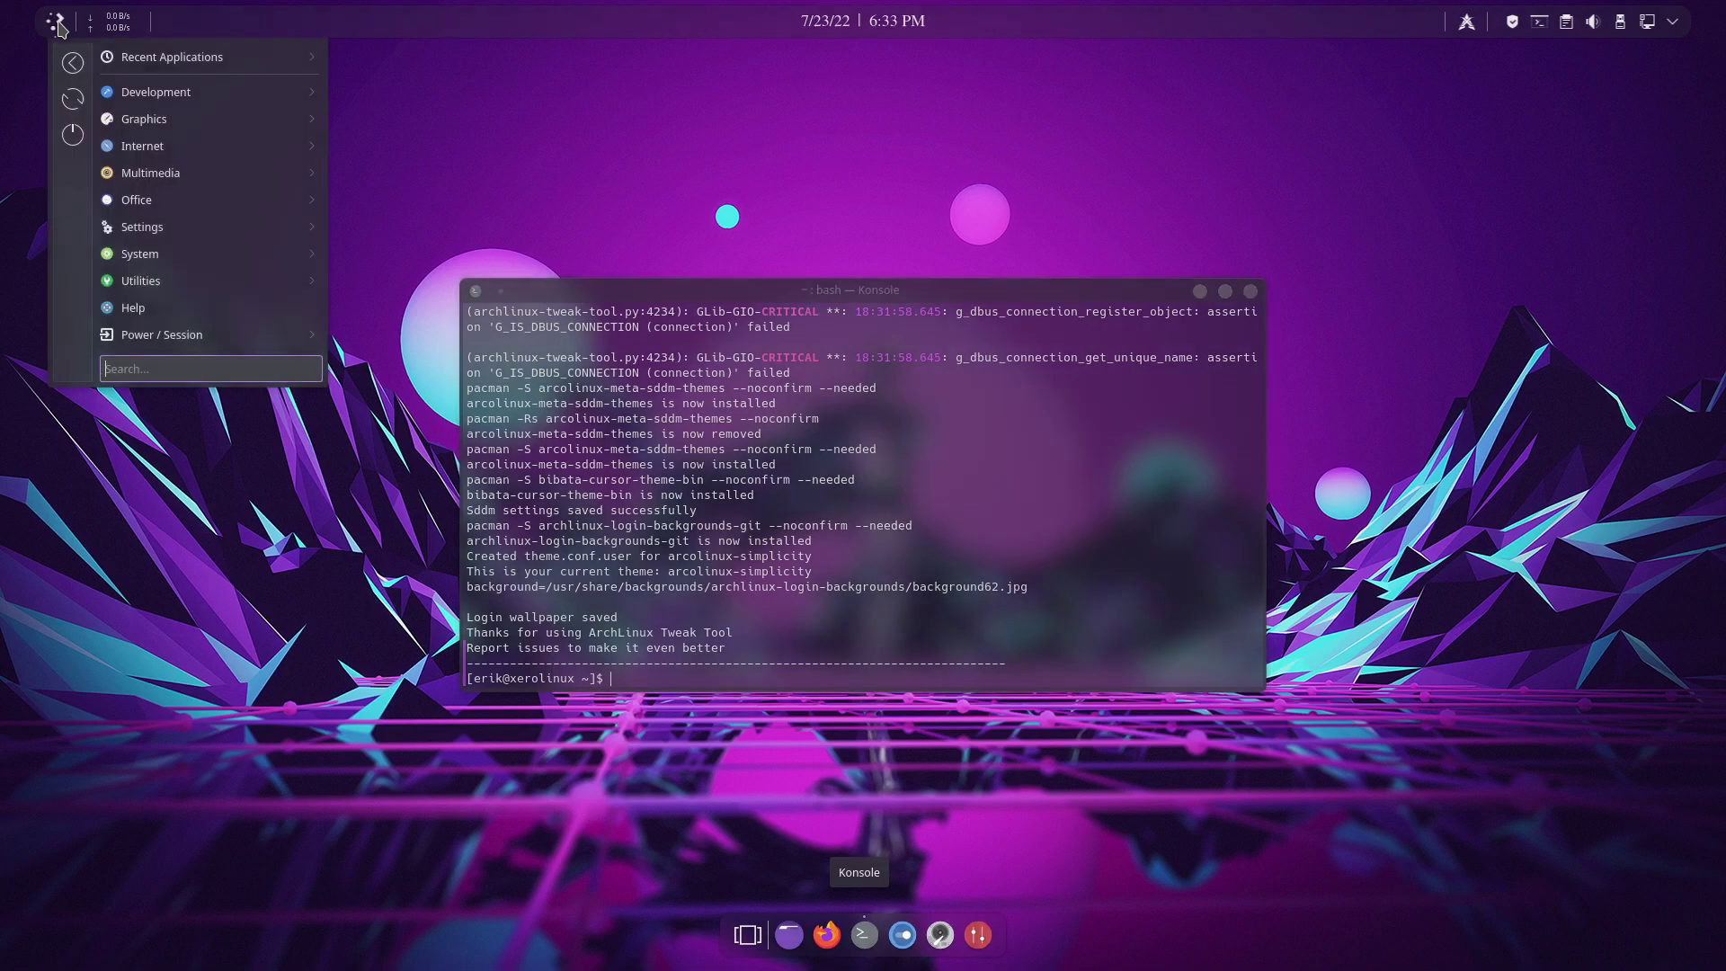
click(74, 133)
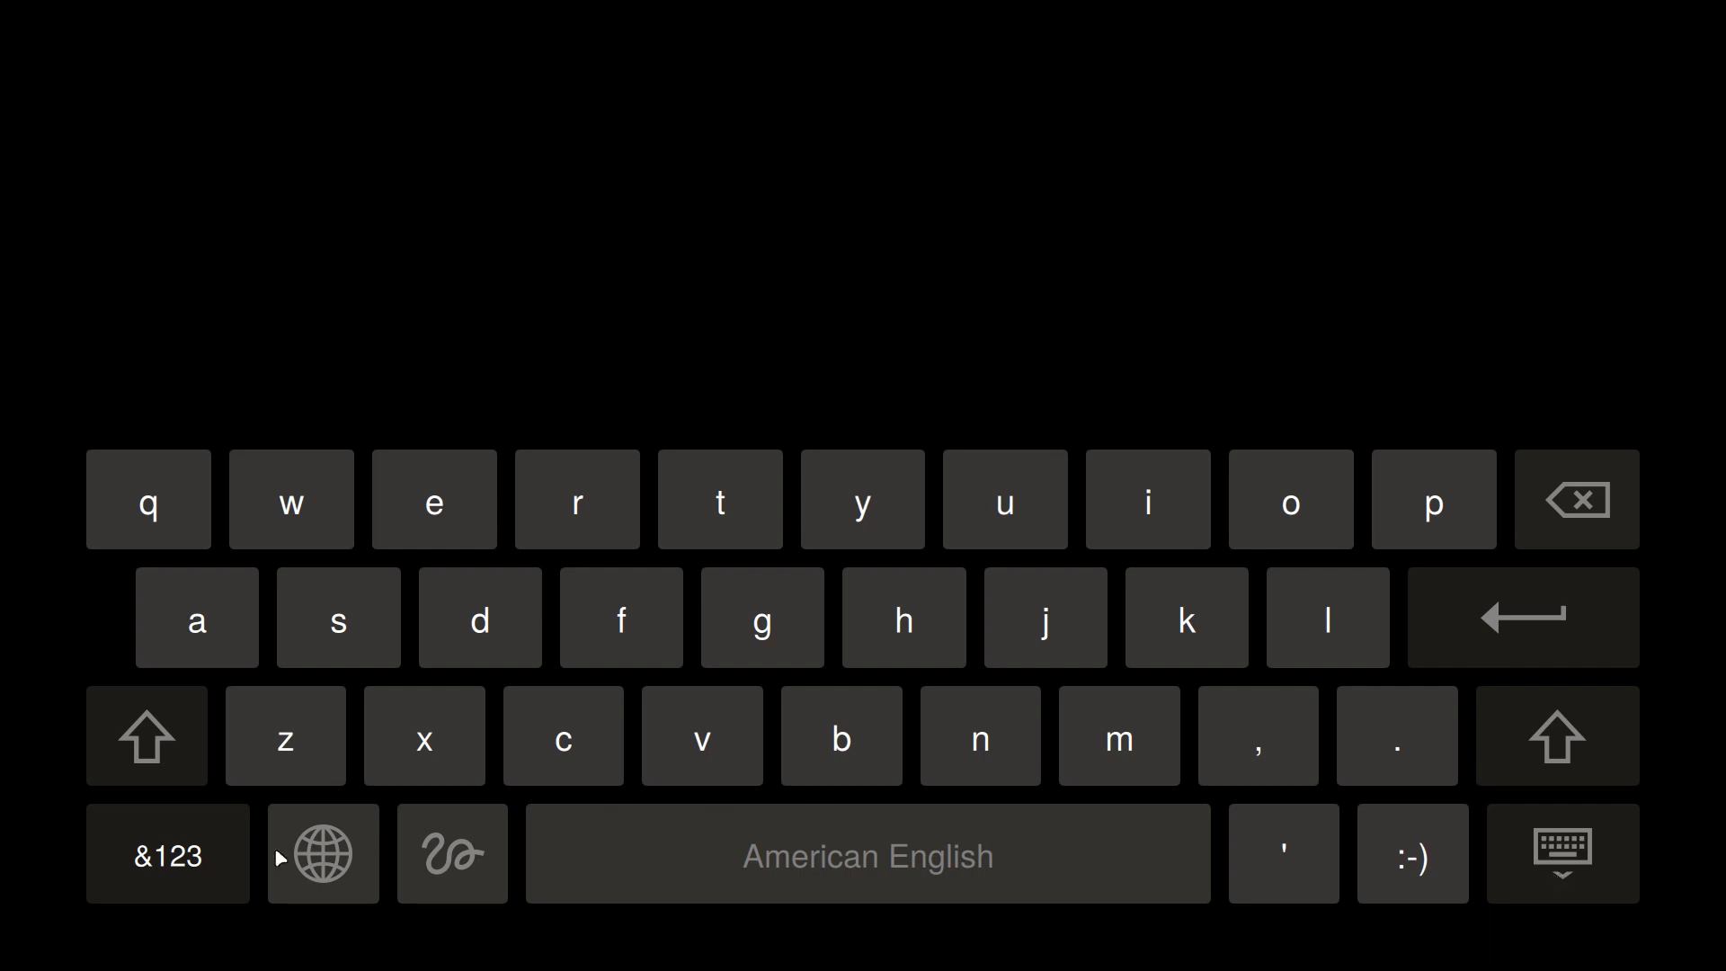
- Try the login keyboard's symbols, language and handwriting modes with a test stroke
click(196, 867)
click(200, 857)
click(337, 867)
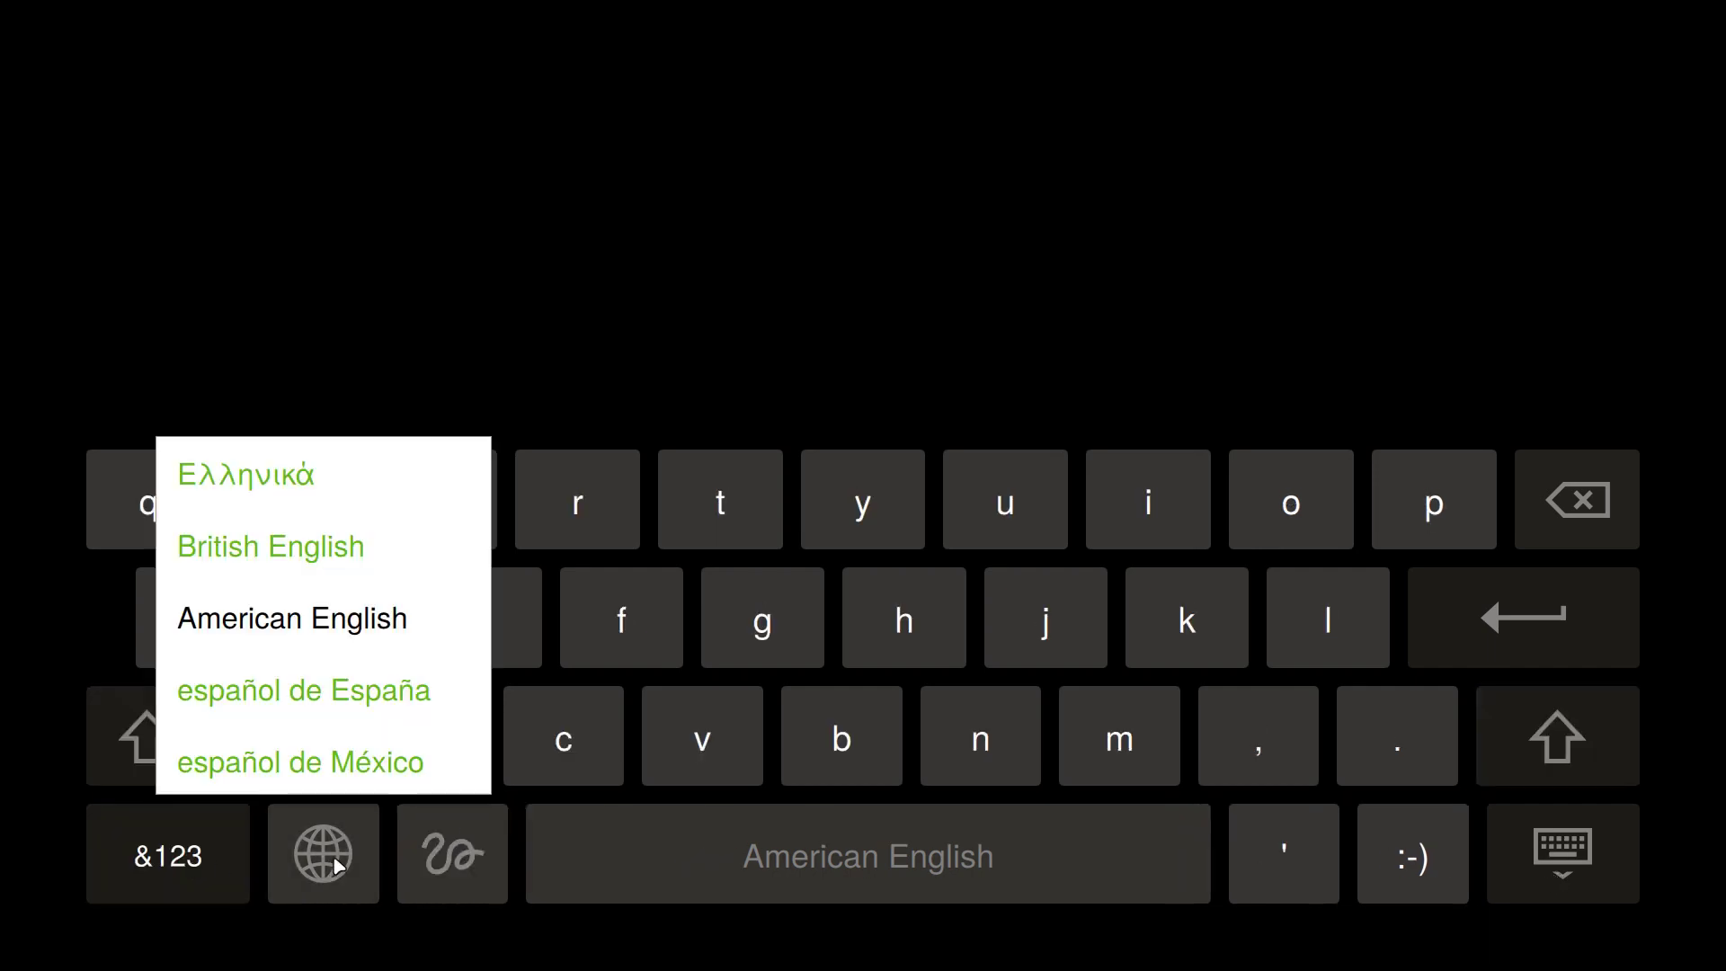
click(434, 859)
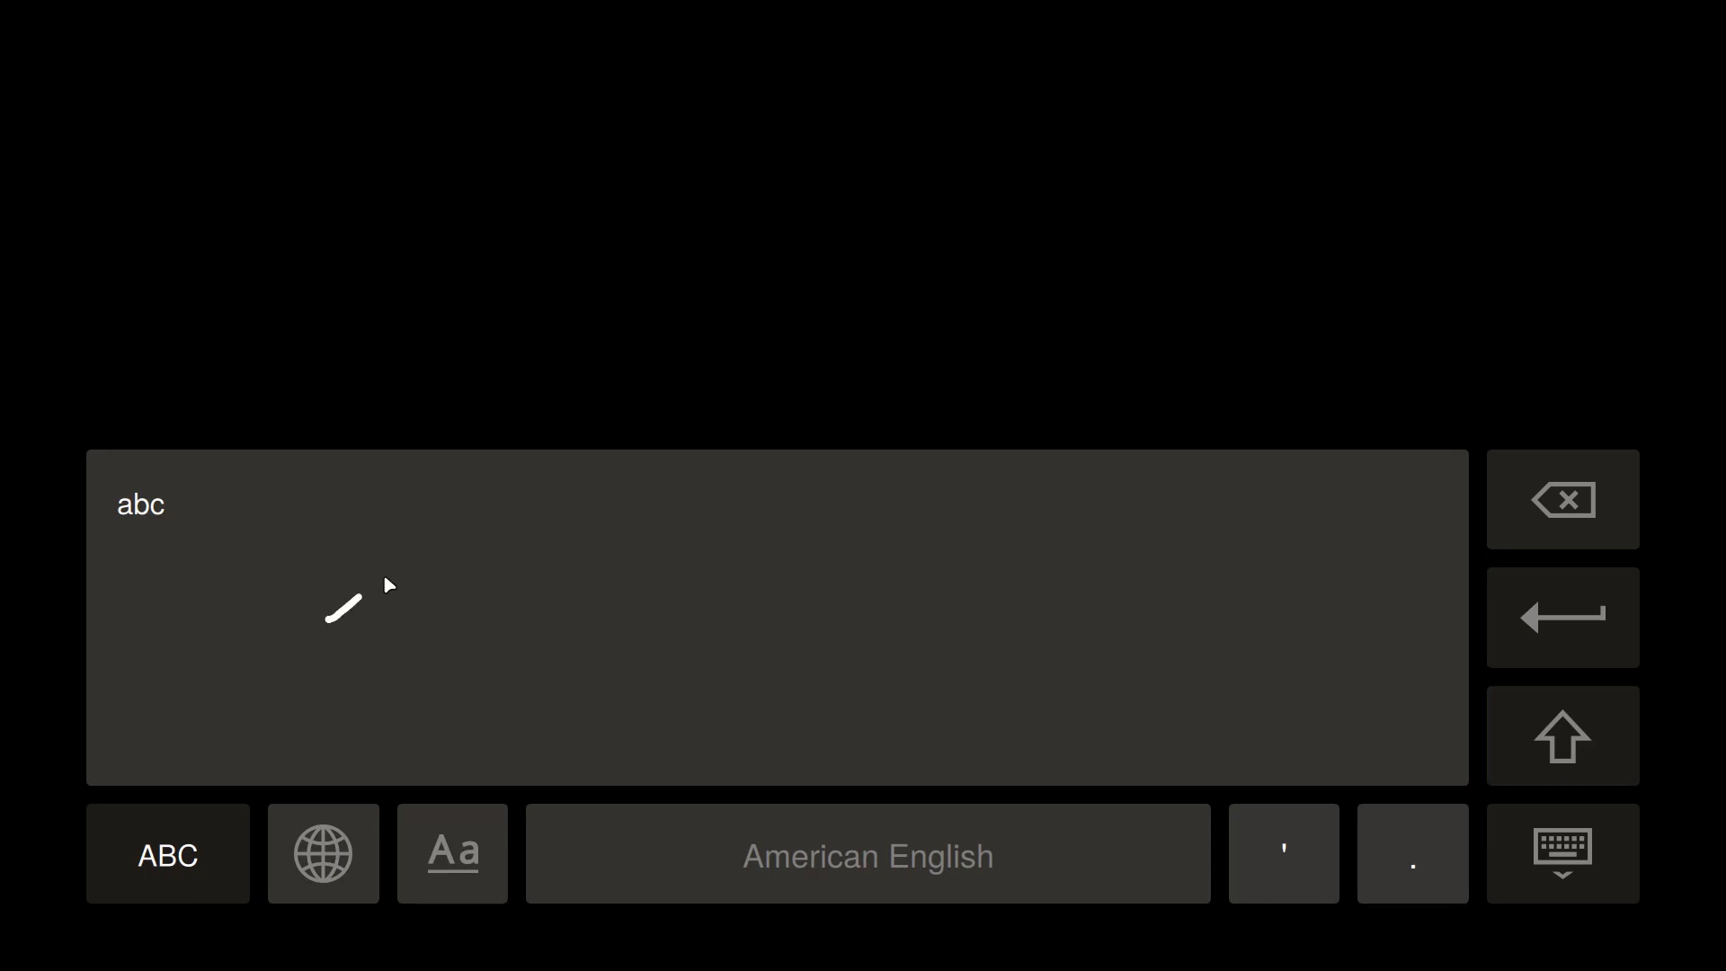
mouse_move(387, 583)
mouse_down()
mouse_move(675, 531)
mouse_move(967, 653)
mouse_move(990, 631)
mouse_up()
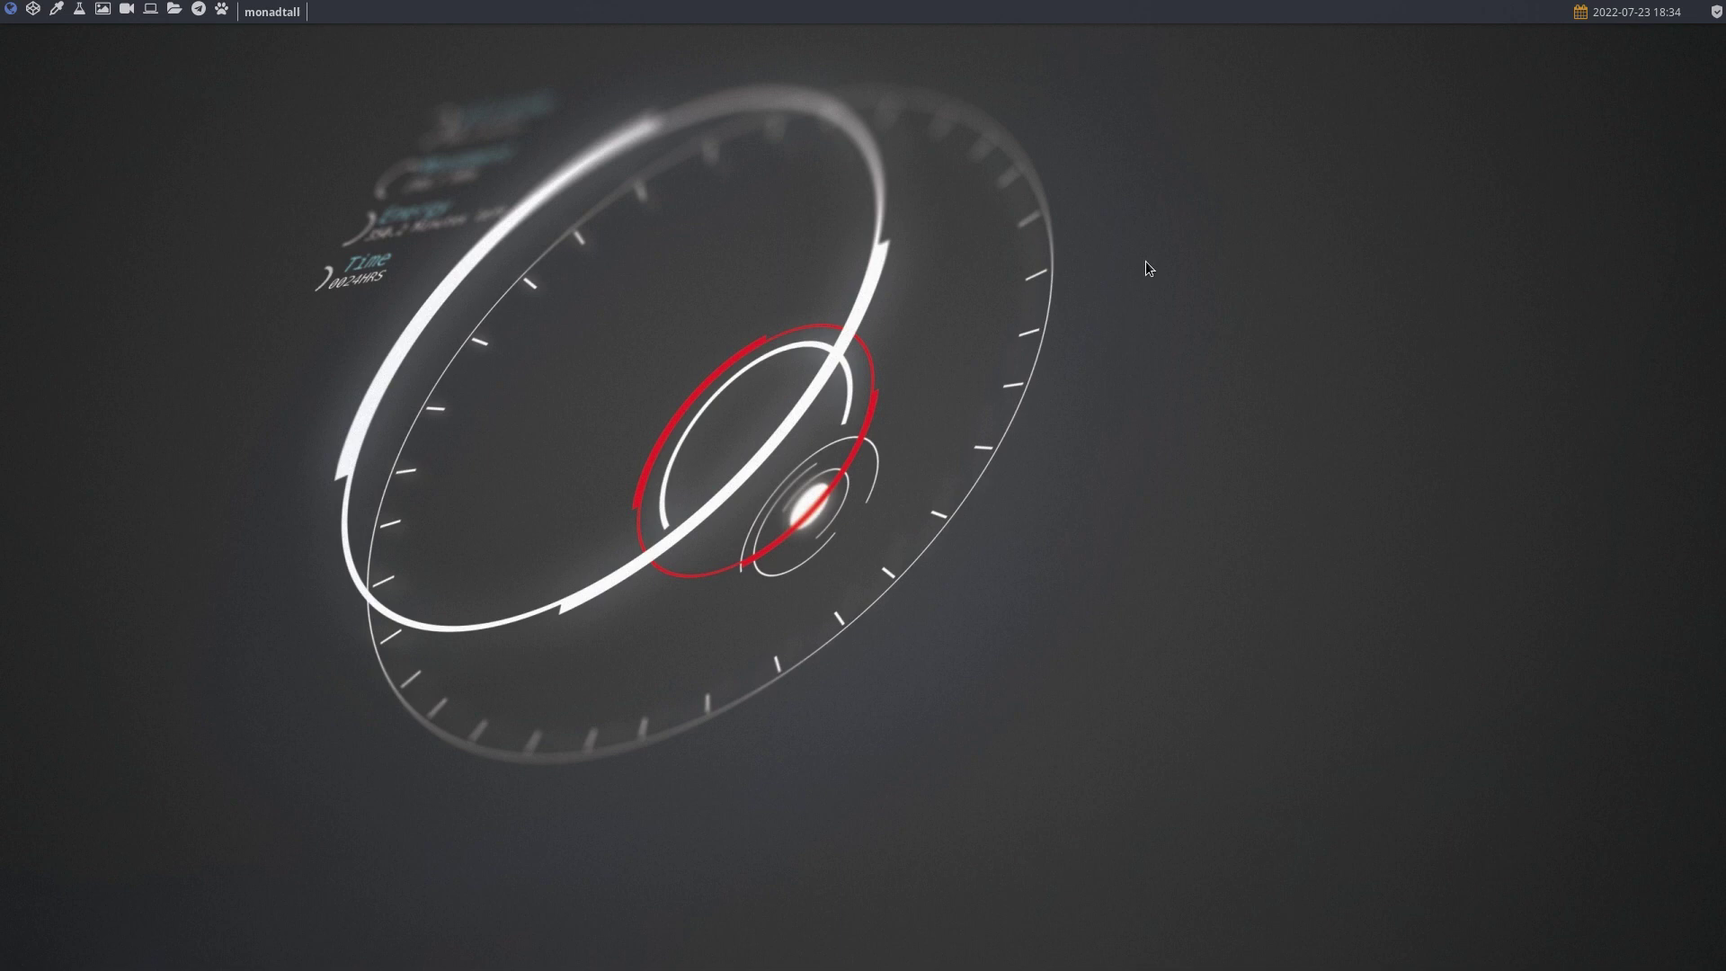
- Leave the Qtile session with the Super+Shift+Q power shortcut
key(super+shift+q)
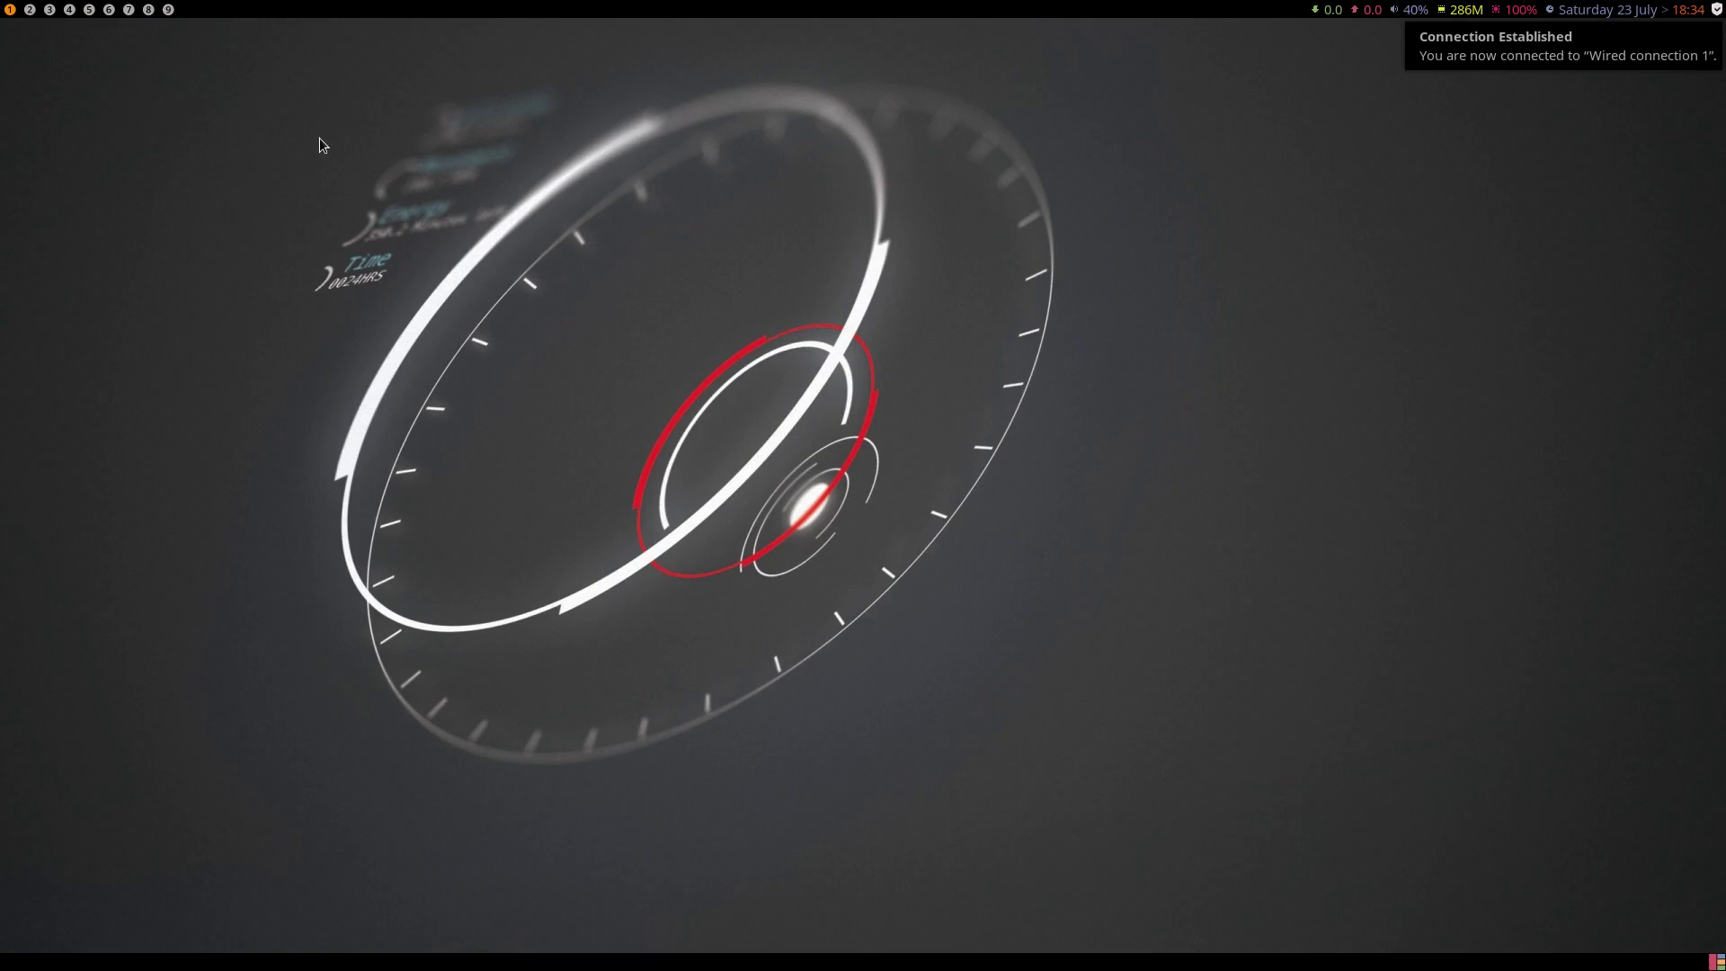
- Open two terminals and the Thunar file manager with keybindings, then close them
key(super+Return)
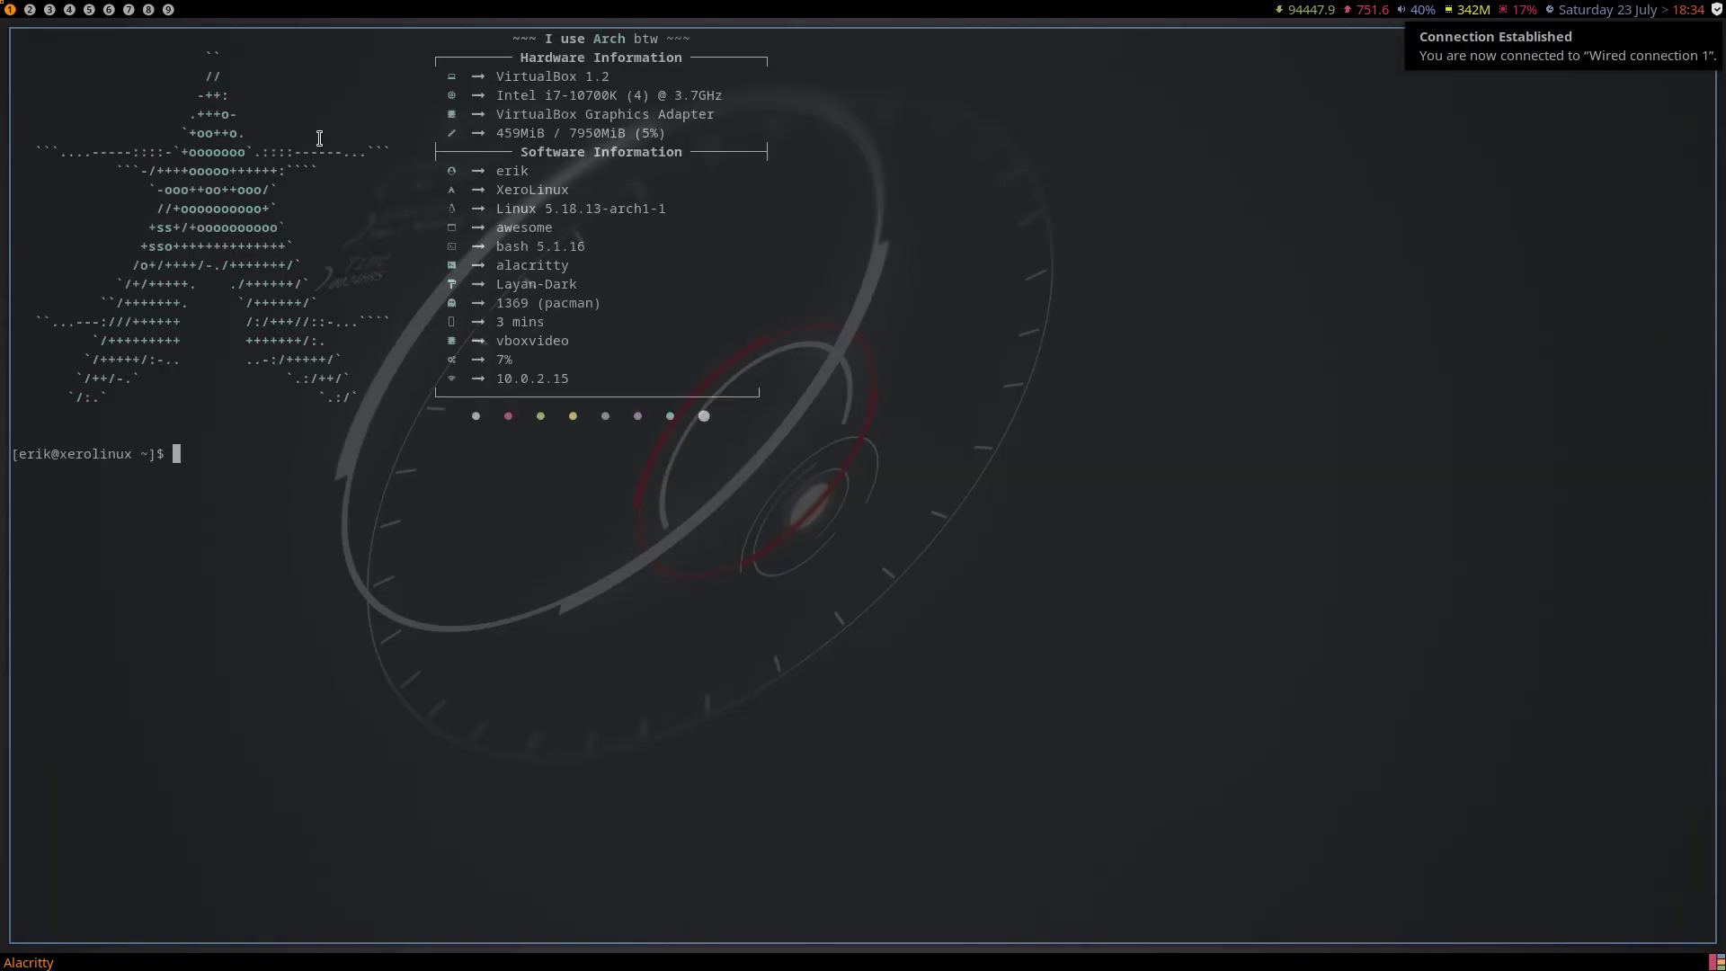
key(super+Return)
key(super+shift+Return)
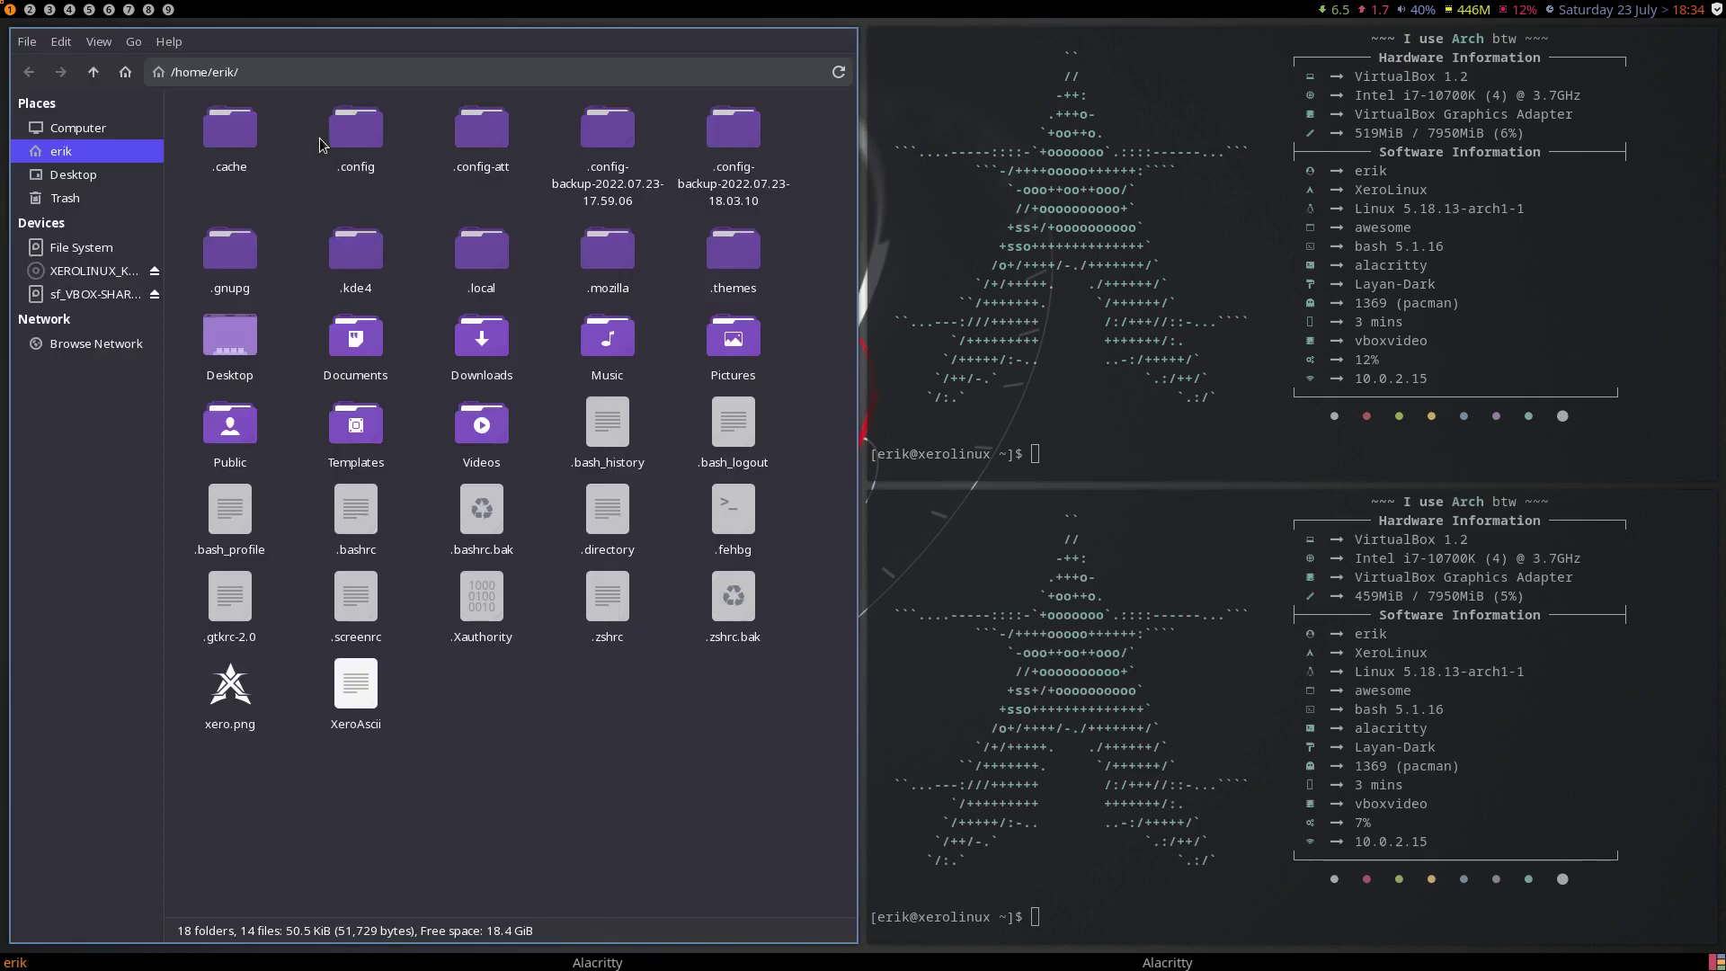
key(super+shift+c)
key(super+shift+c)
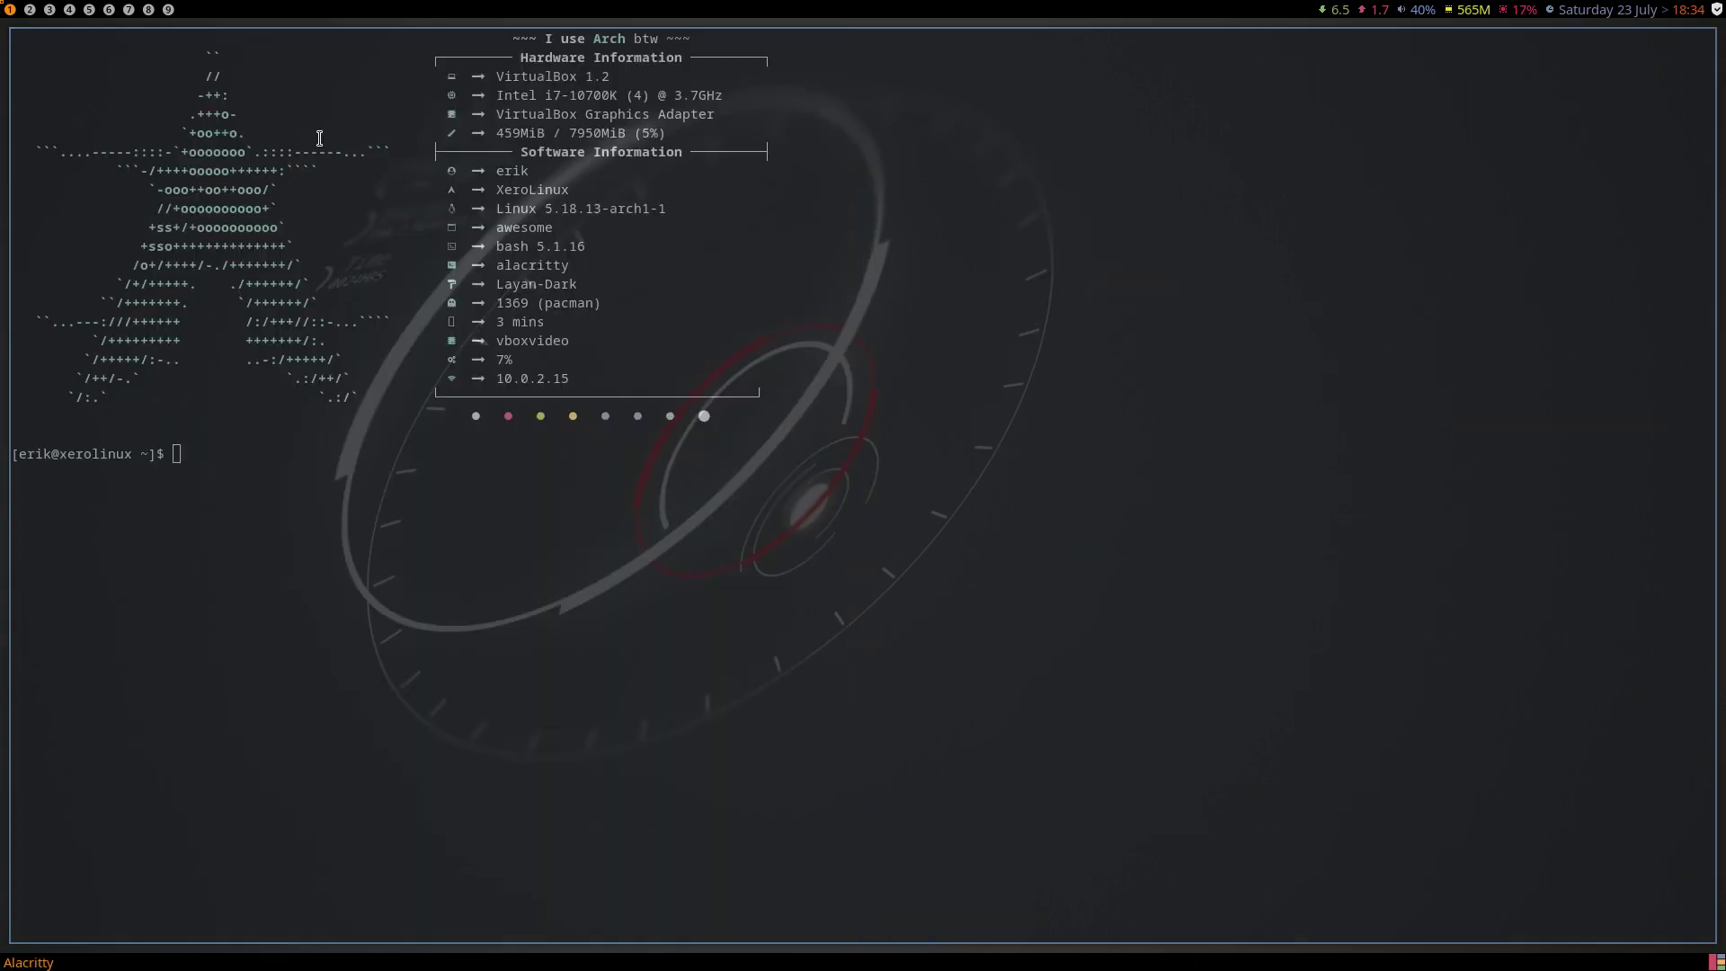
- Open and dismiss the dmenu launcher prompt, then bring up the logout overlay
key(super+r)
key(Escape)
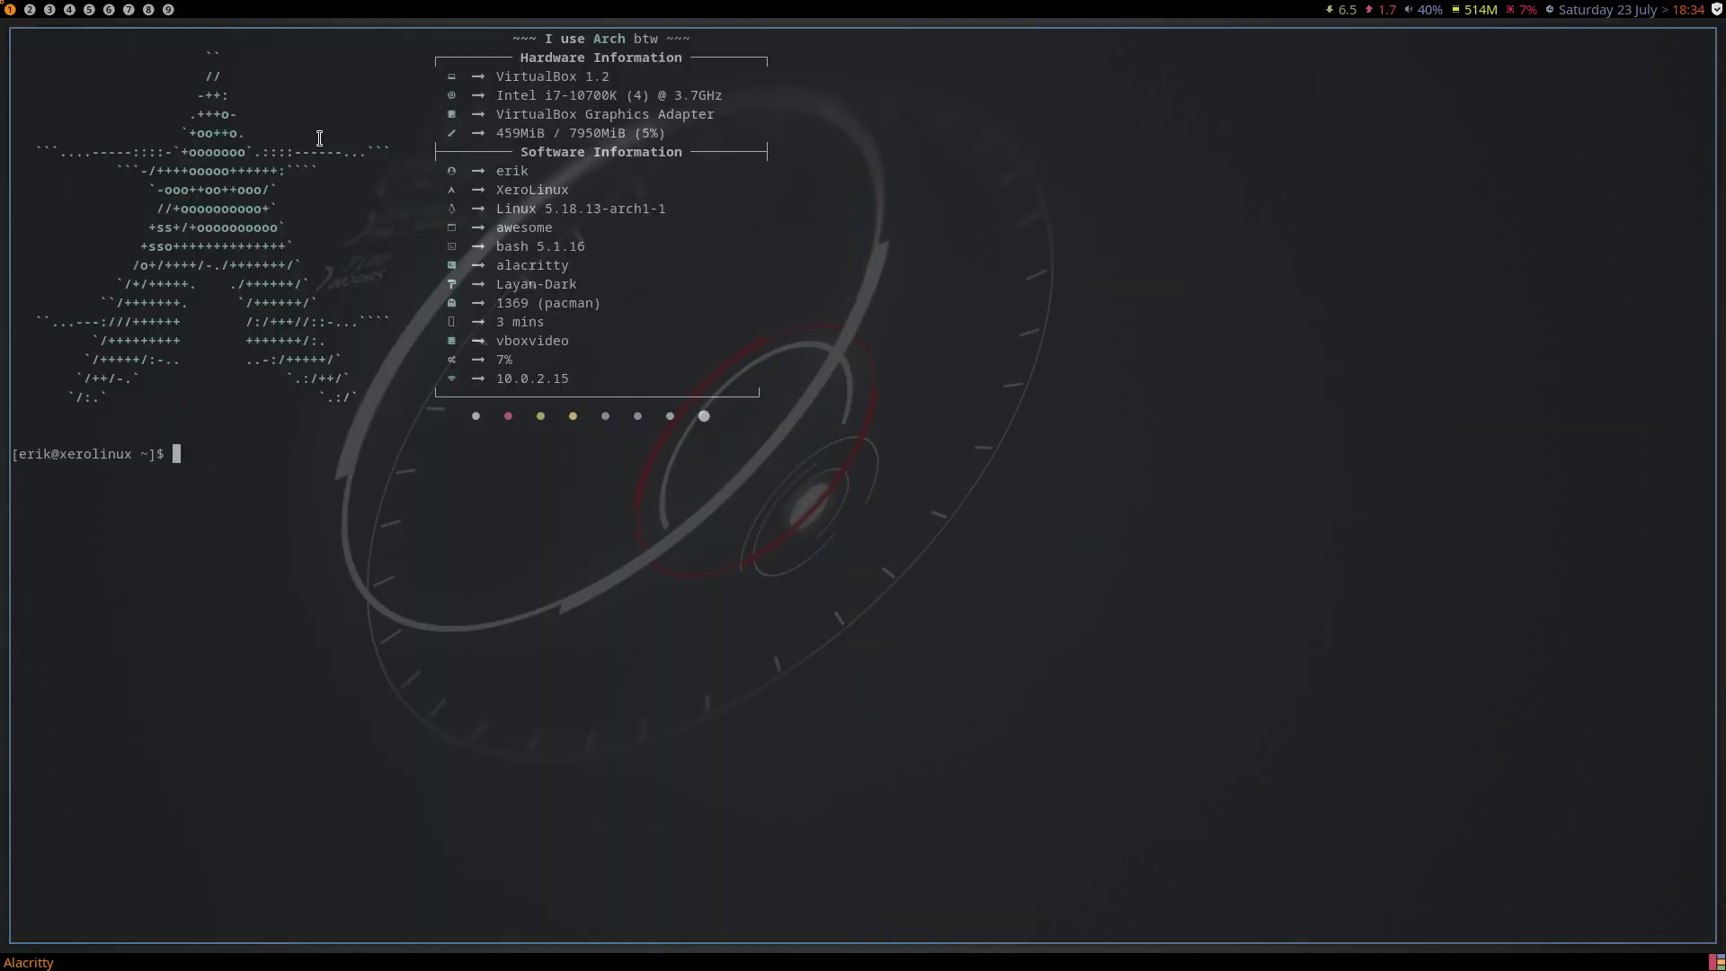
key(super+x)
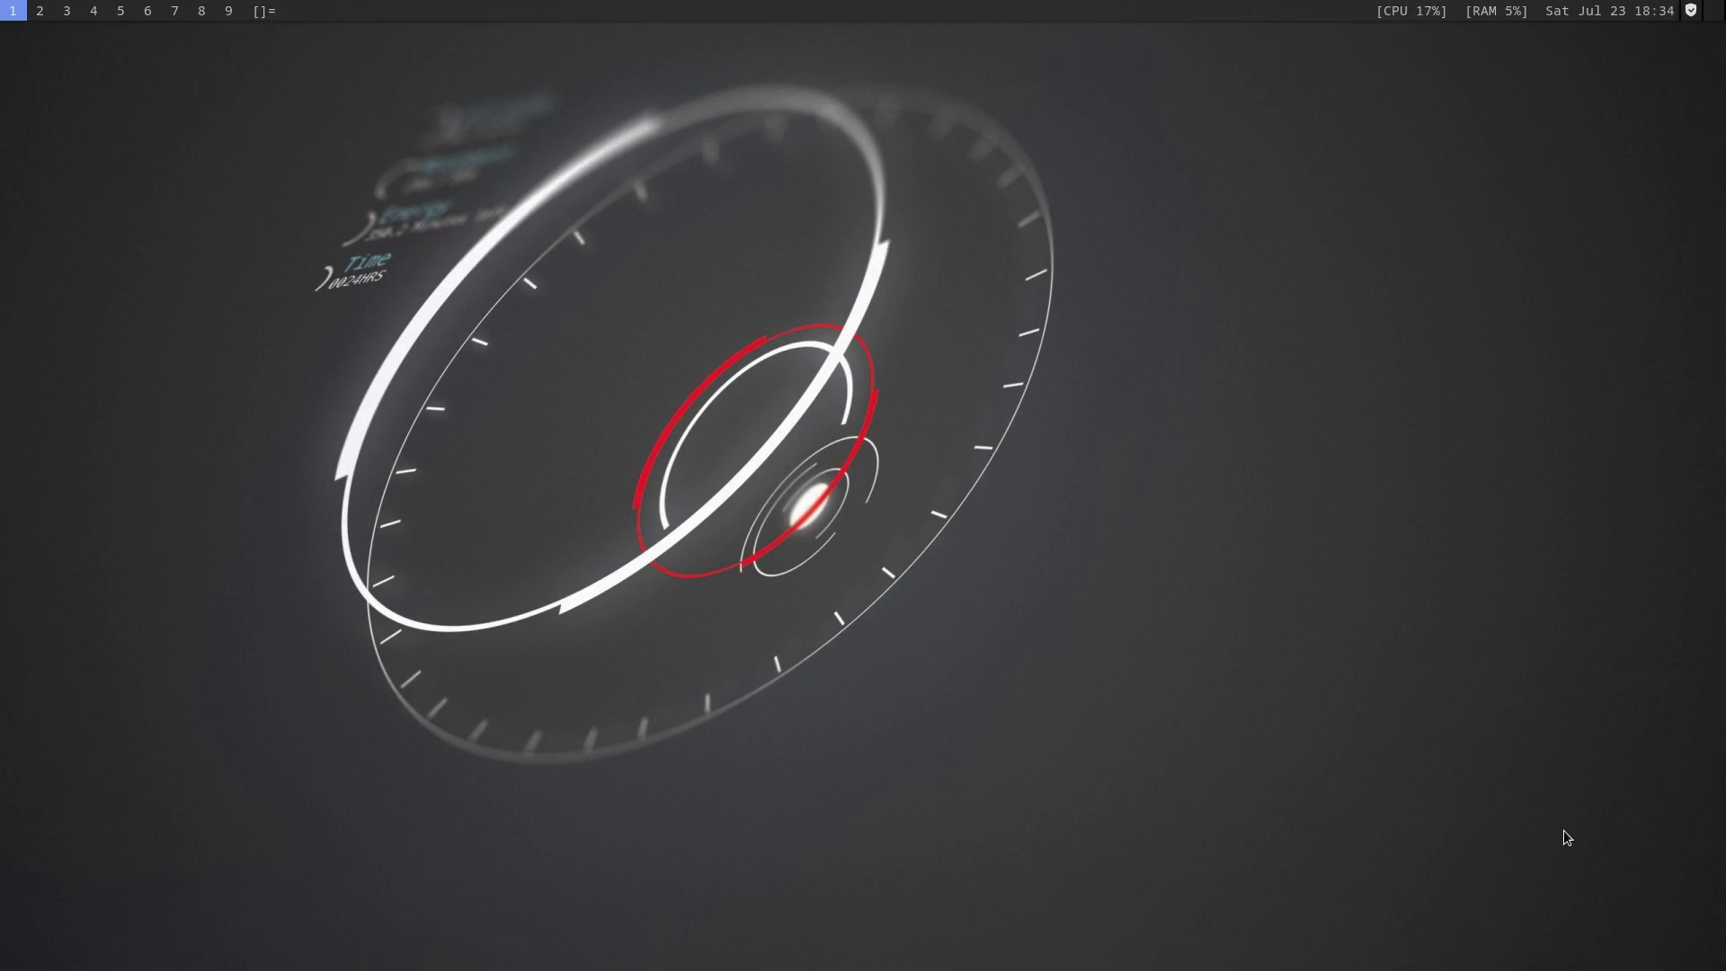
- In dwm, open Alacritty and Thunar, then log out from the Super+X overlay
key(super+Return)
key(super+shift+Return)
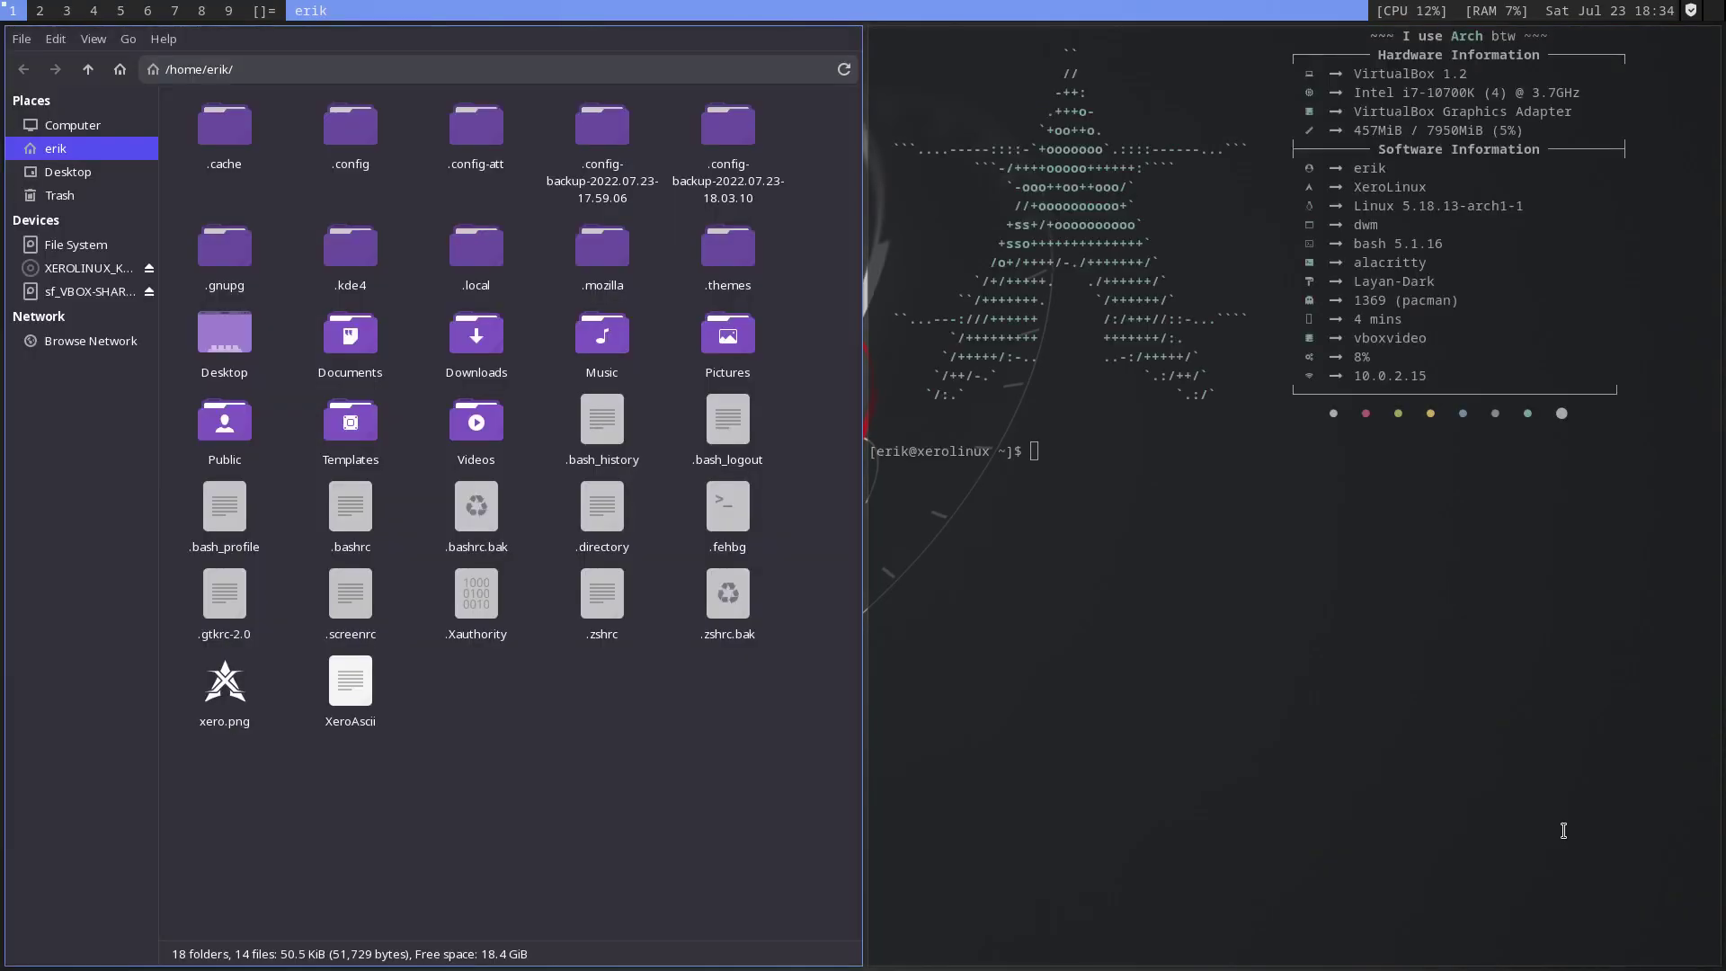
key(super+x)
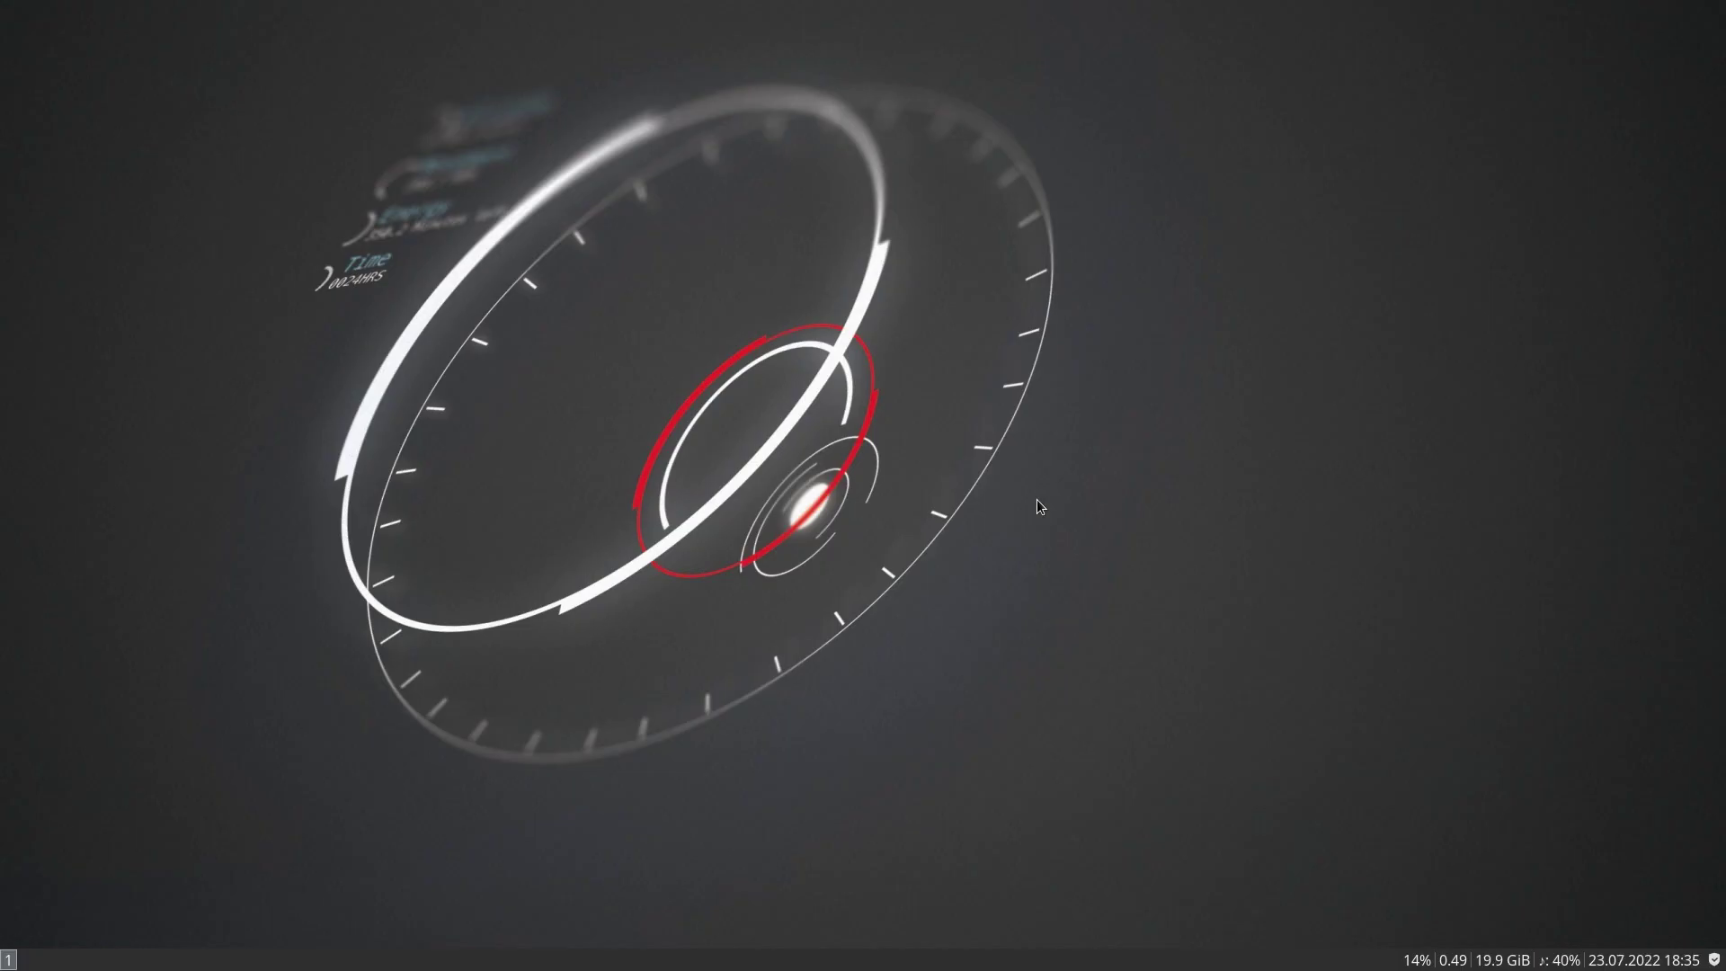
- Keep one i3 terminal, launch the tweak tool with 'att' and authenticate
key(super+Return)
key(super+Return)
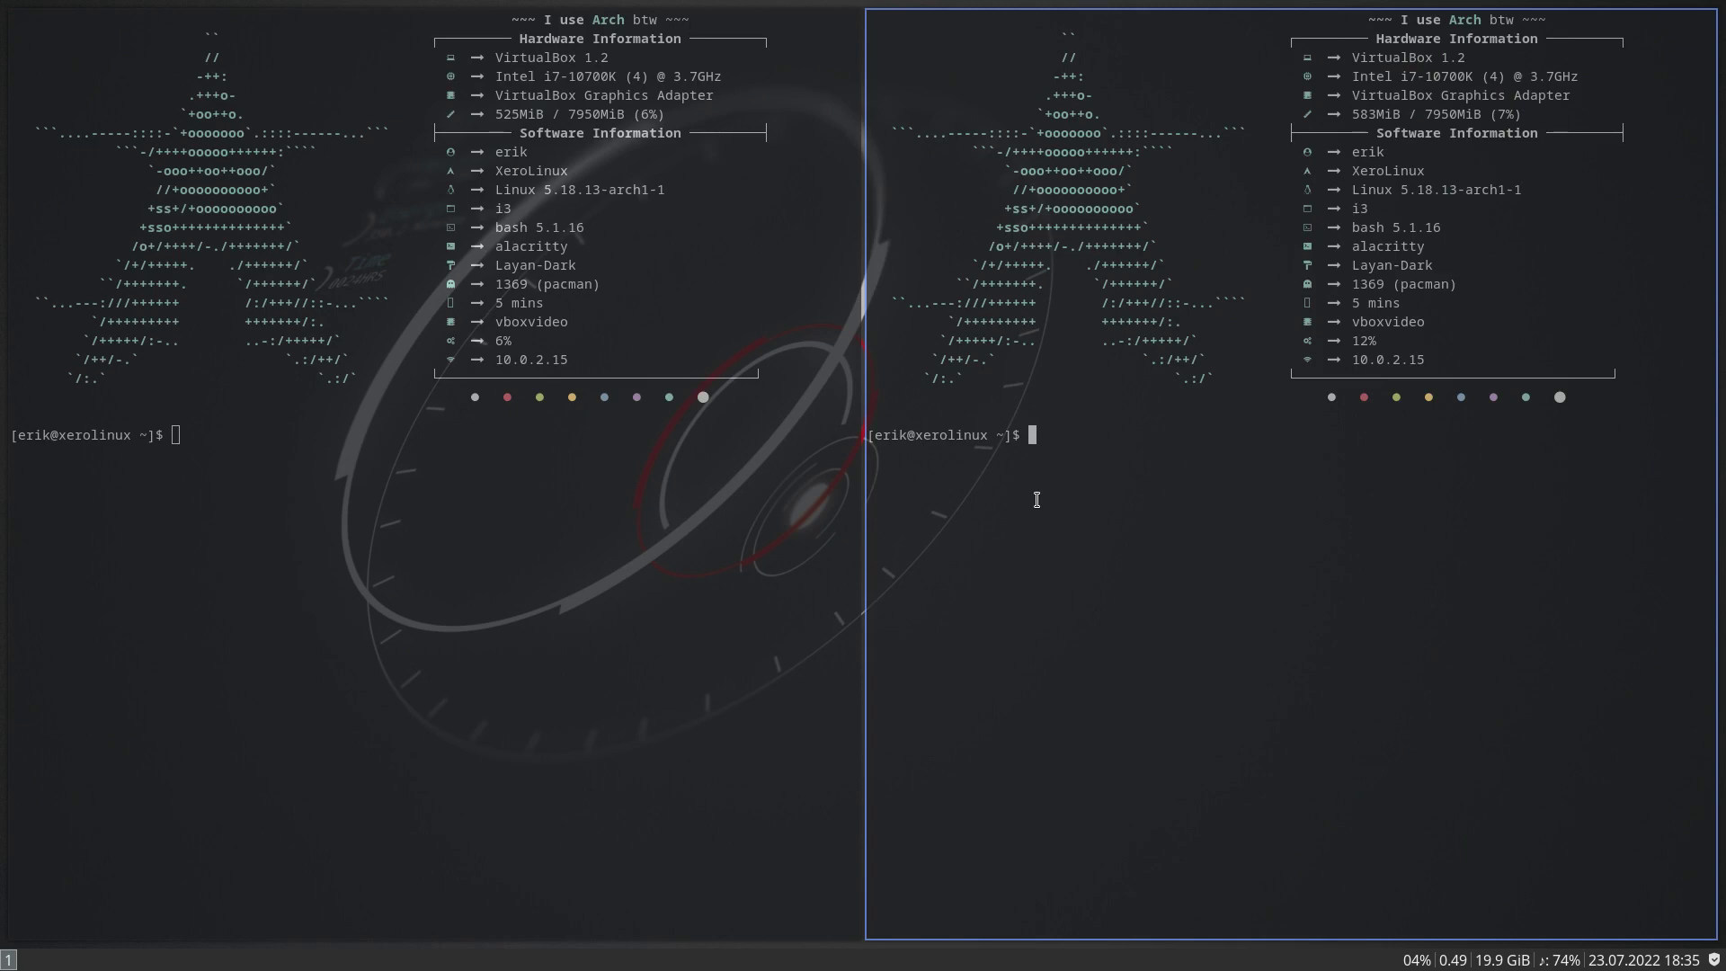
key(super+shift+q)
text(att)
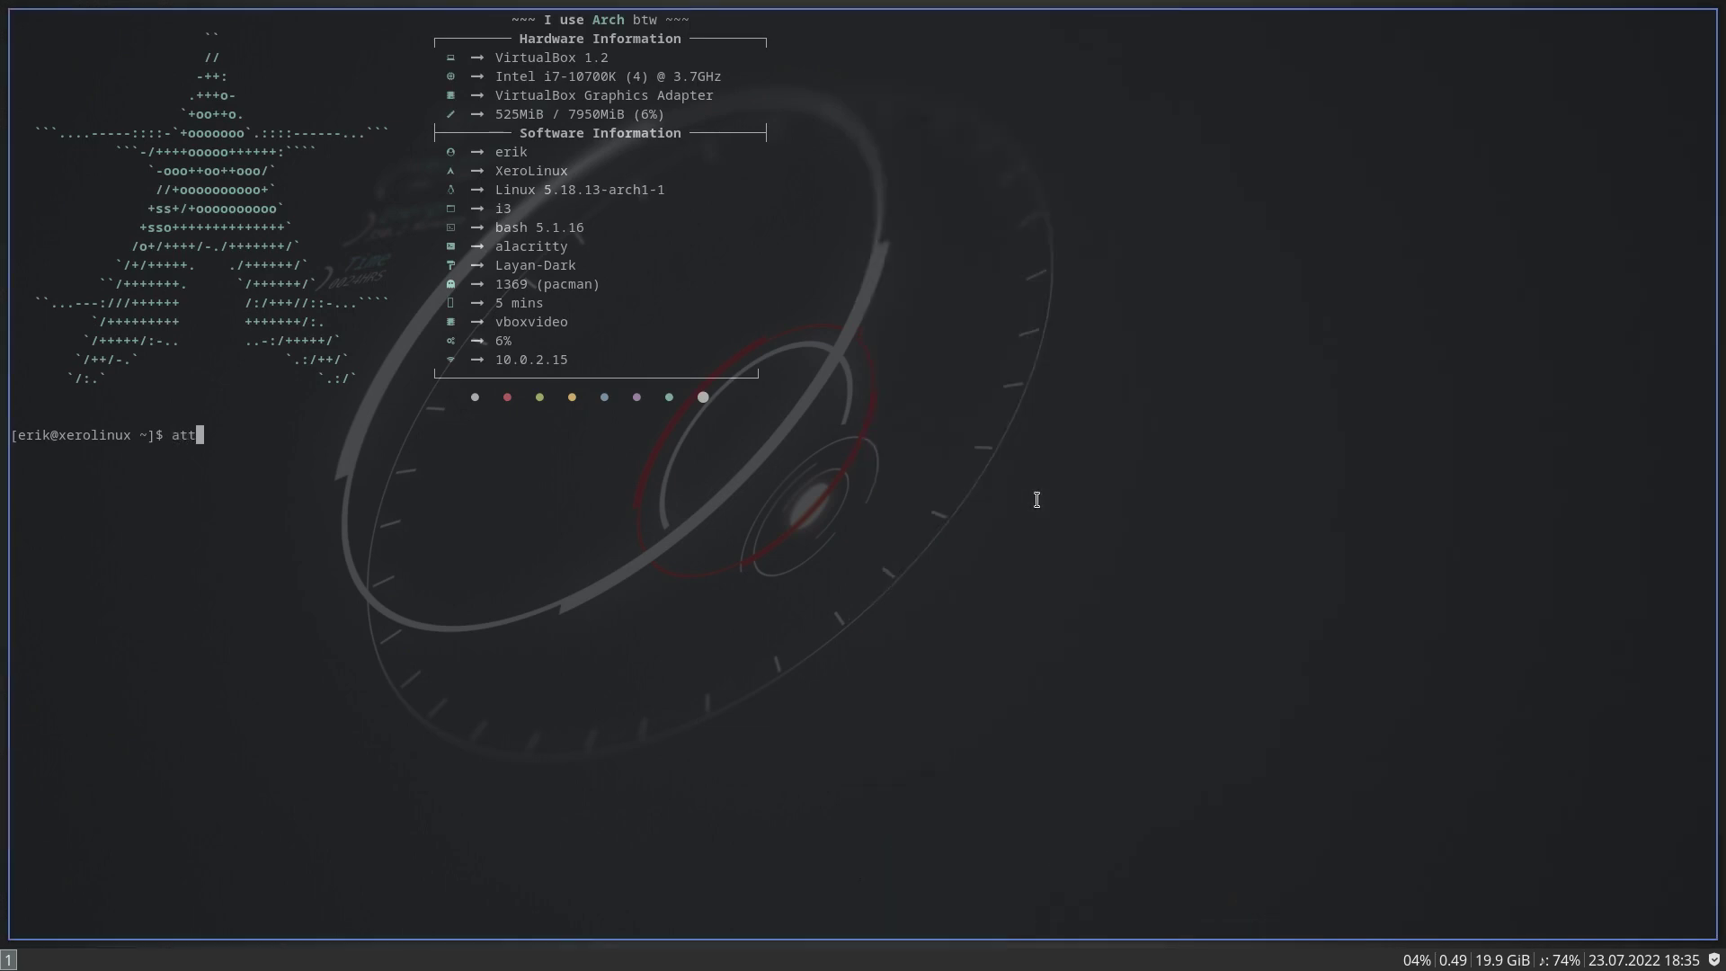
key(Return)
text(***)
key(Return)
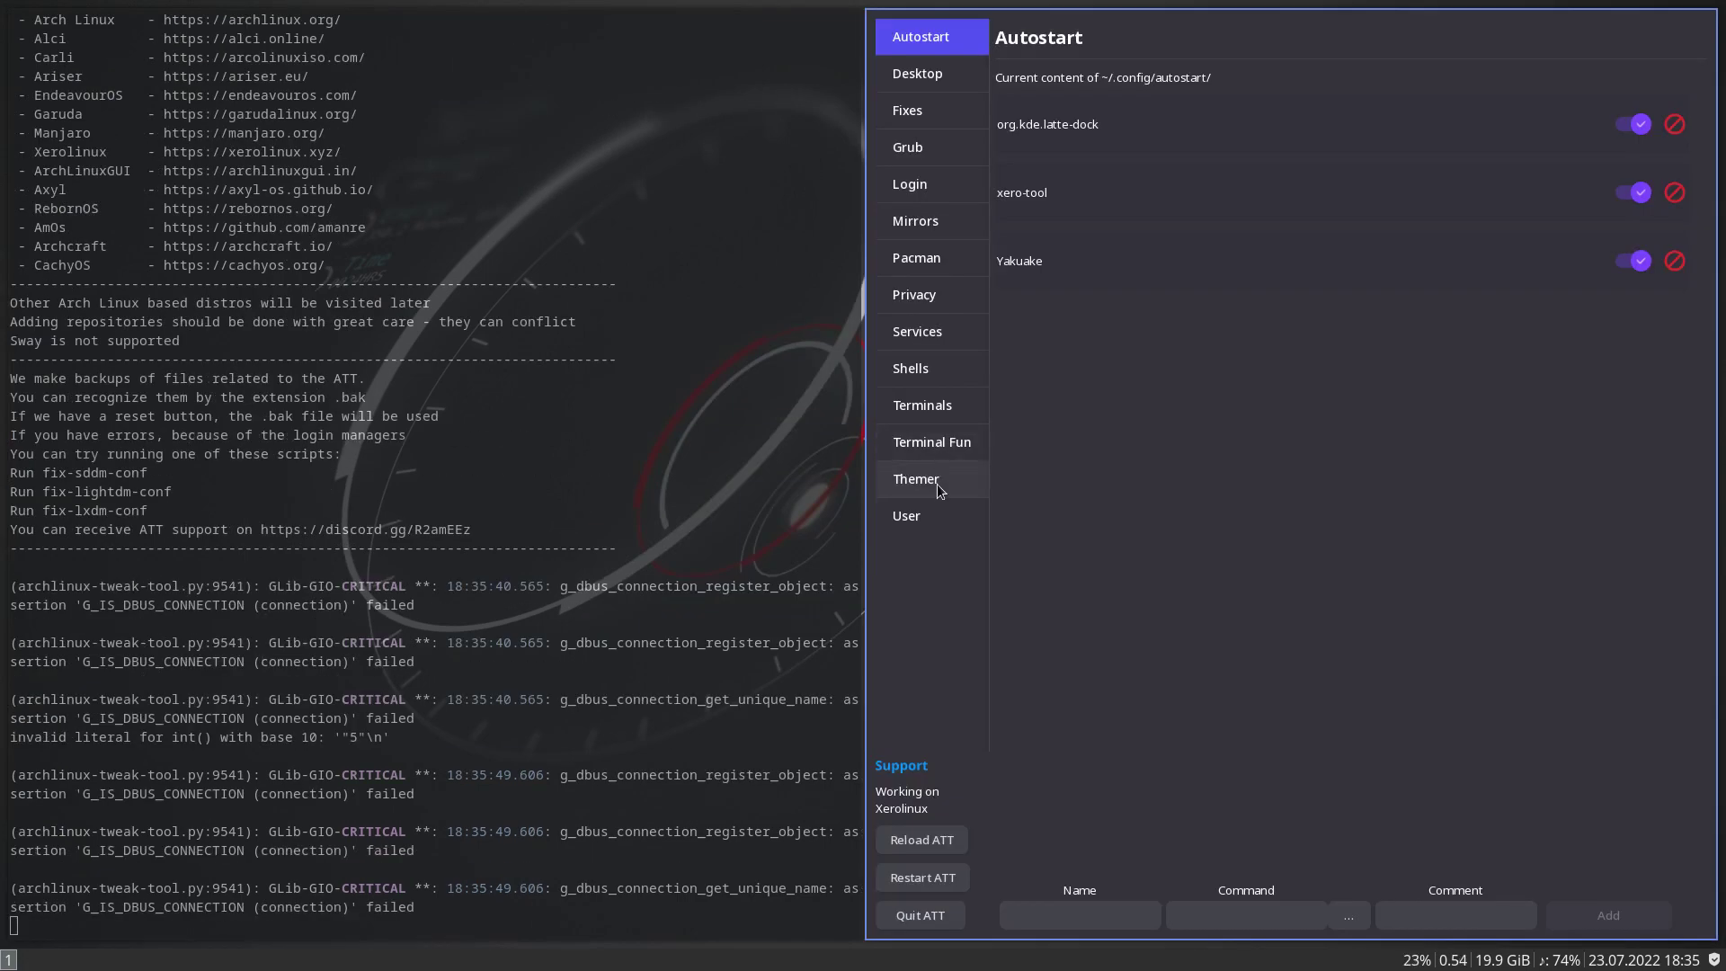
- Open the Themer, browse the i3, Leftwm and Qtile tabs, and return to i3
click(936, 482)
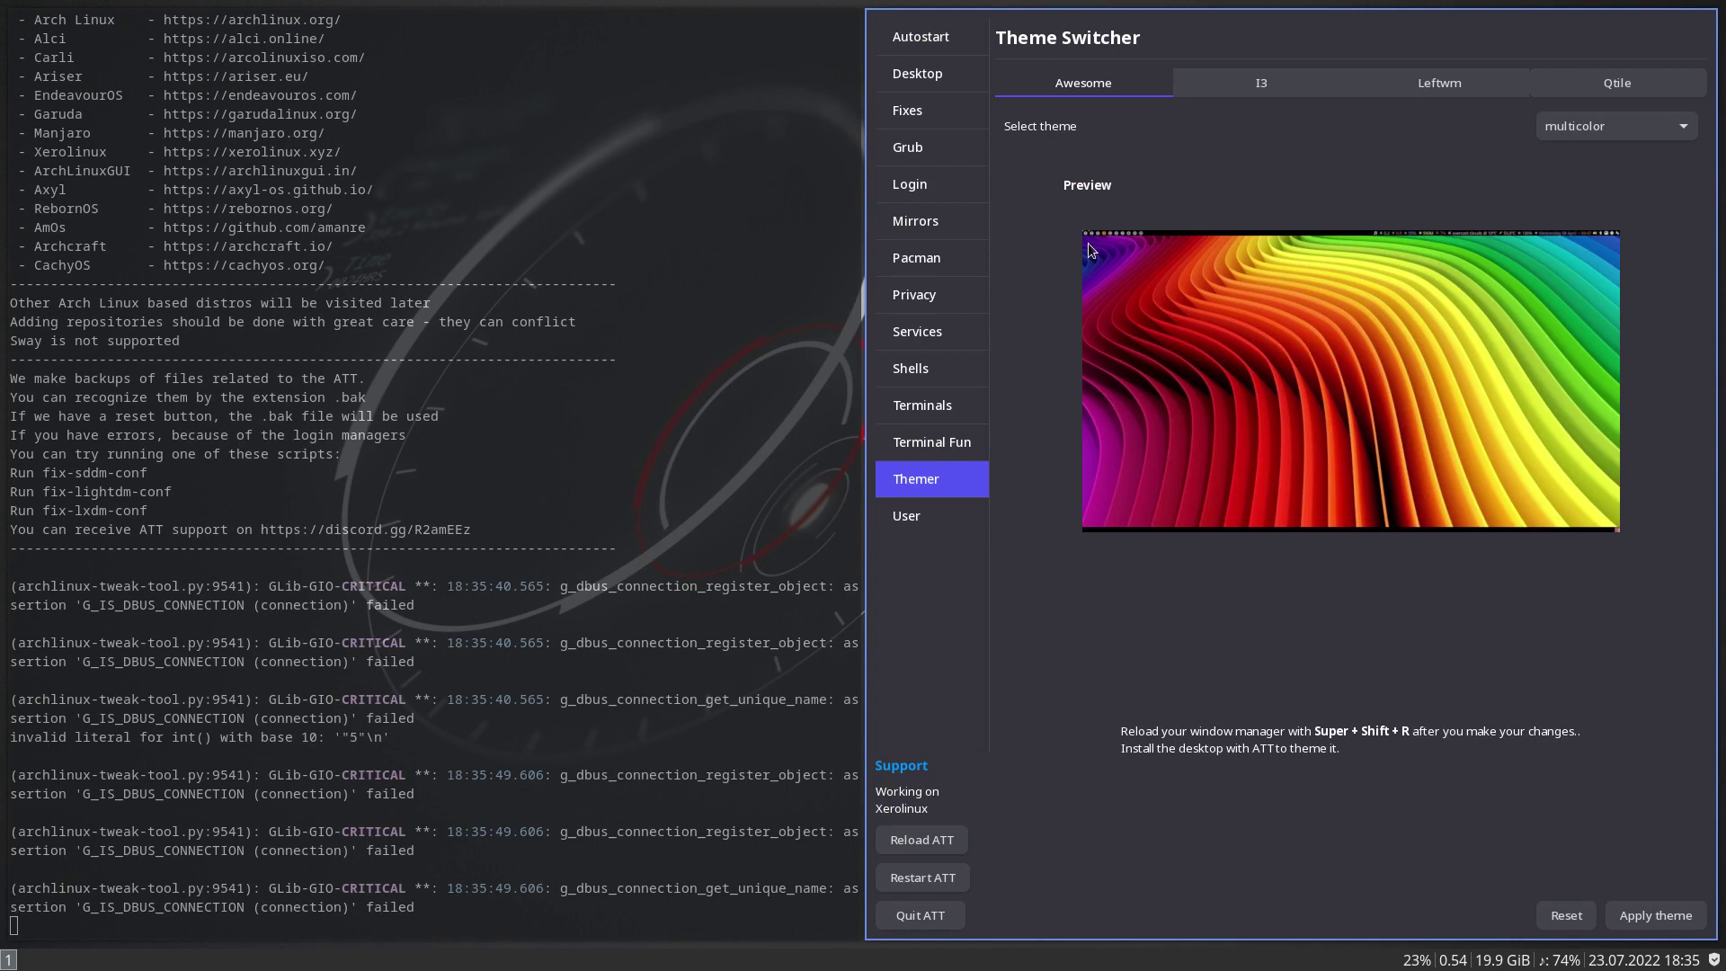
click(1260, 83)
click(1439, 82)
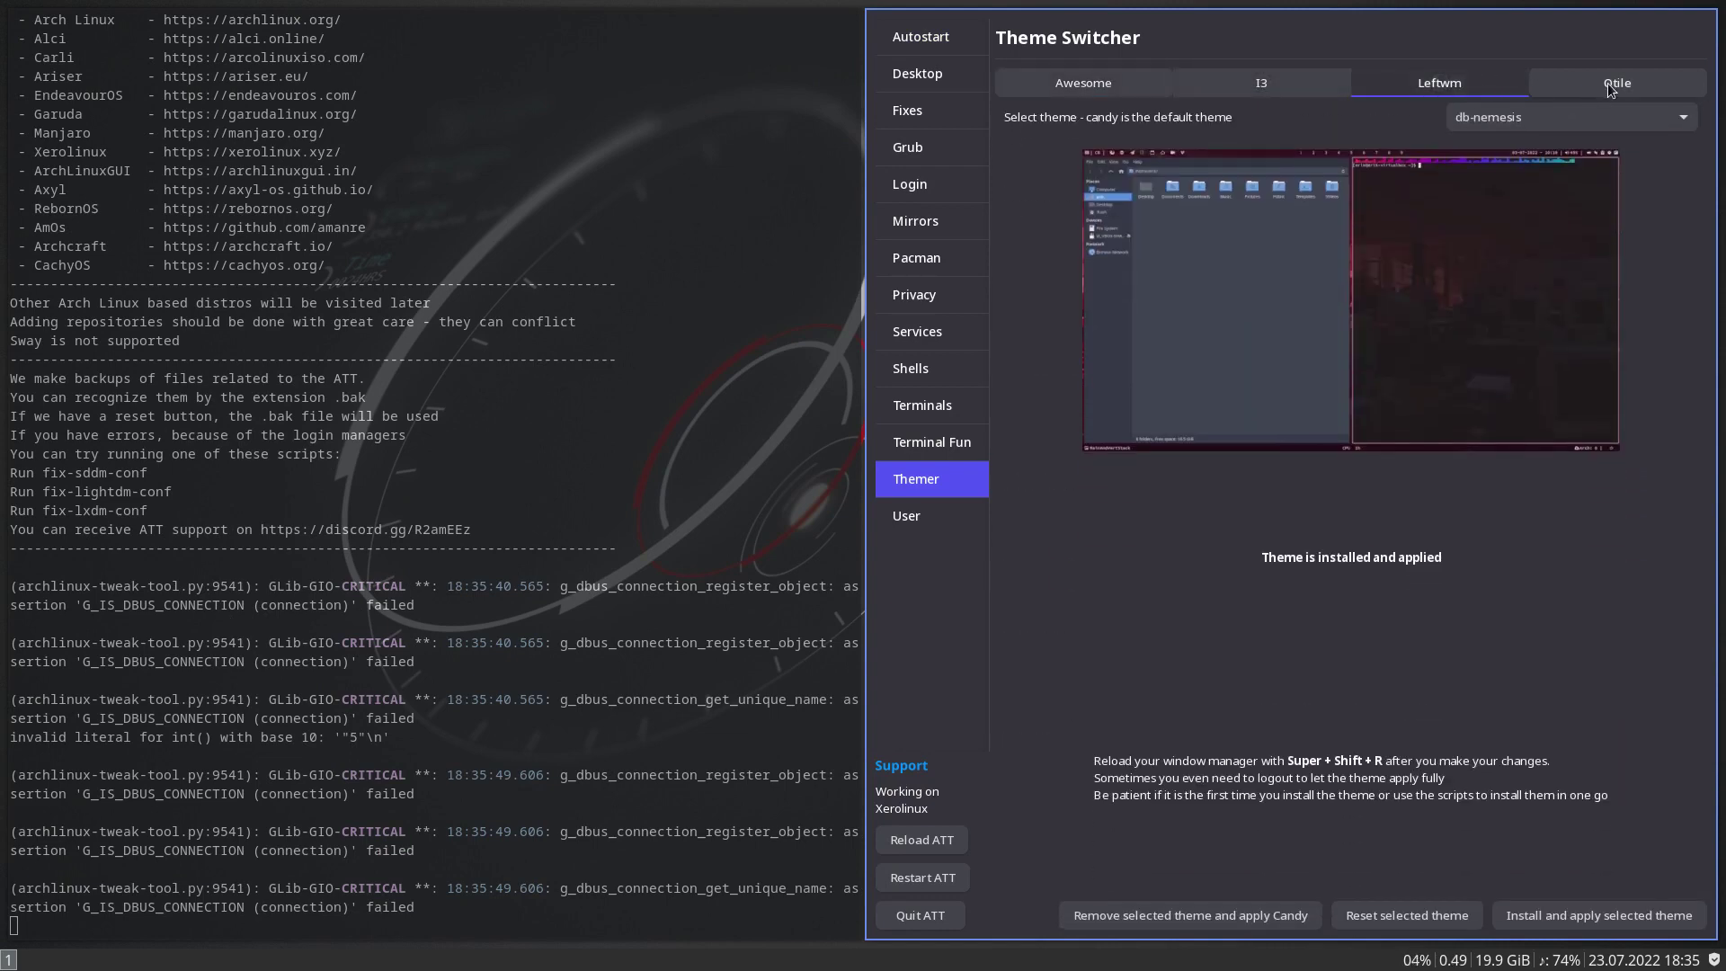
click(1608, 82)
click(1439, 83)
click(1262, 83)
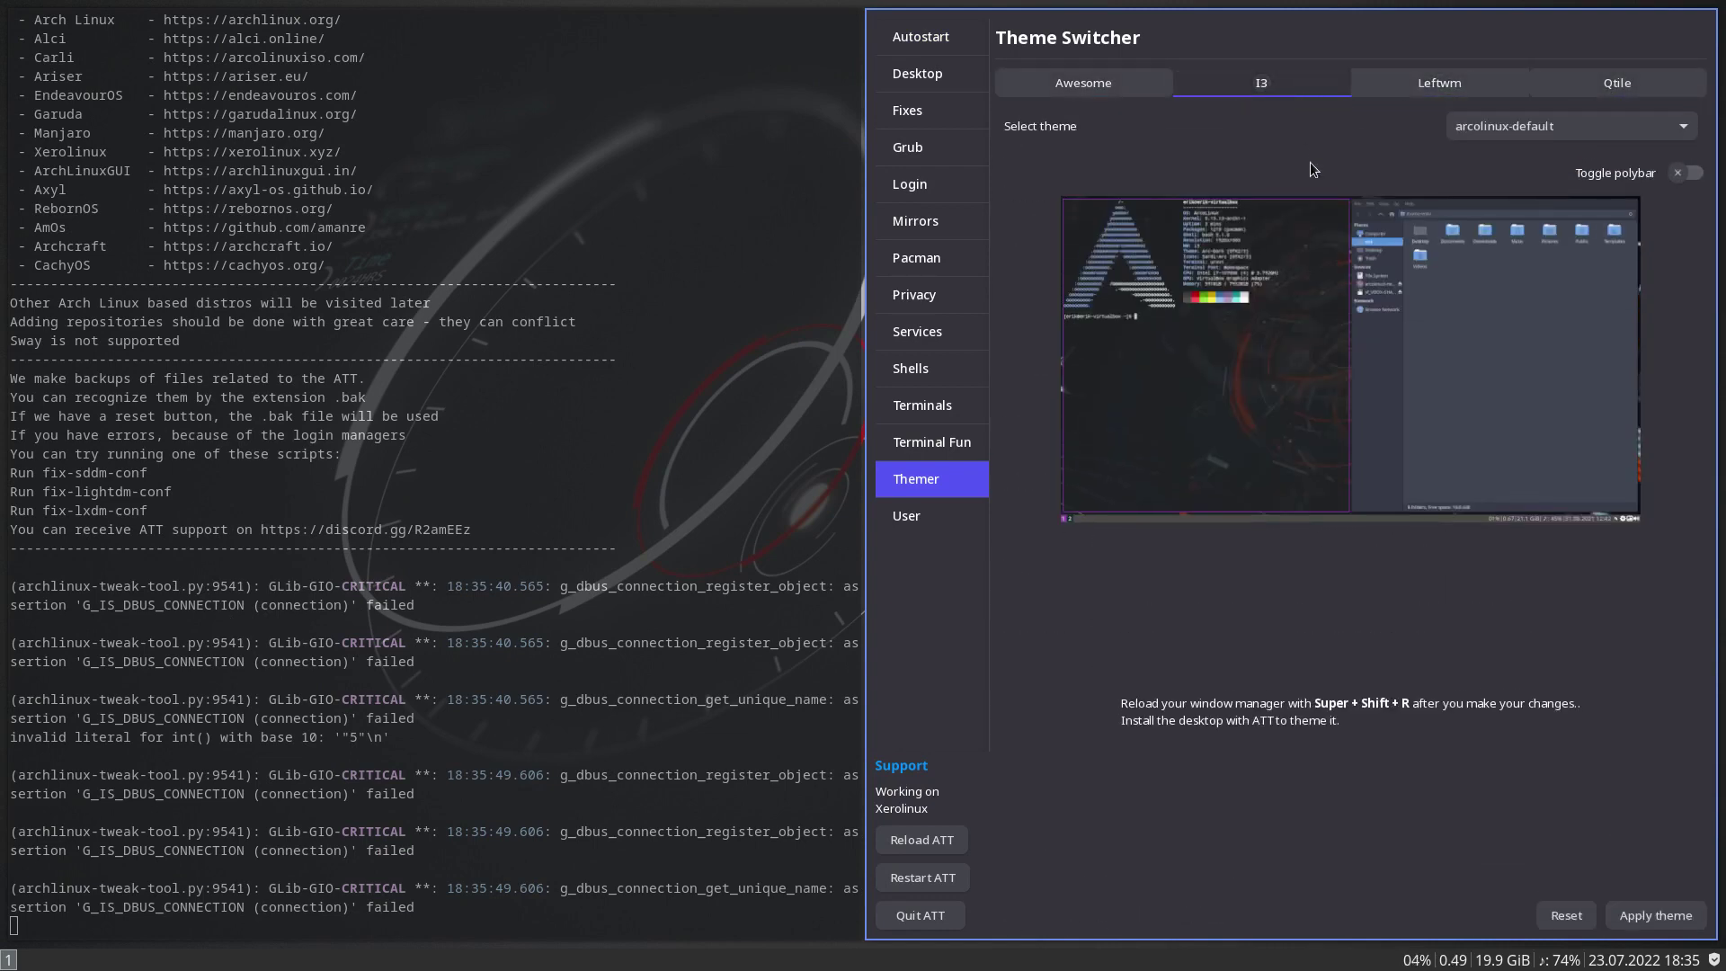
- Apply arcolinux-default with polybar on, reload i3 with Super+Shift+R, then turn polybar off
click(1686, 172)
click(1654, 915)
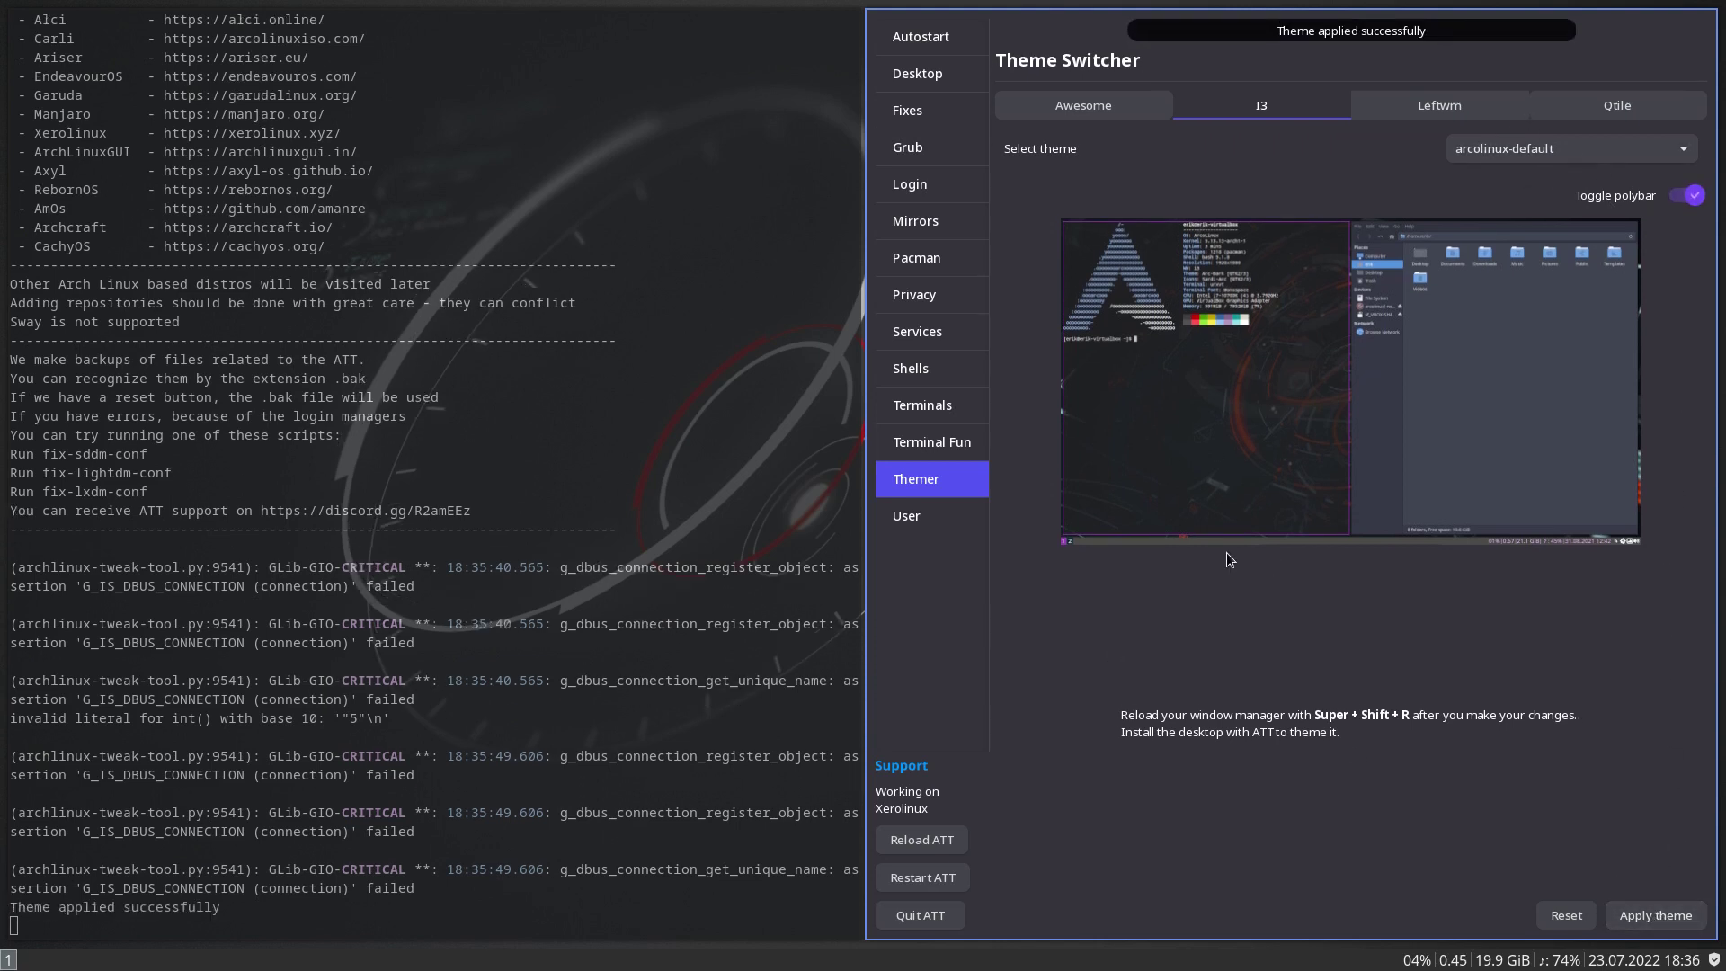
key(super+shift+r)
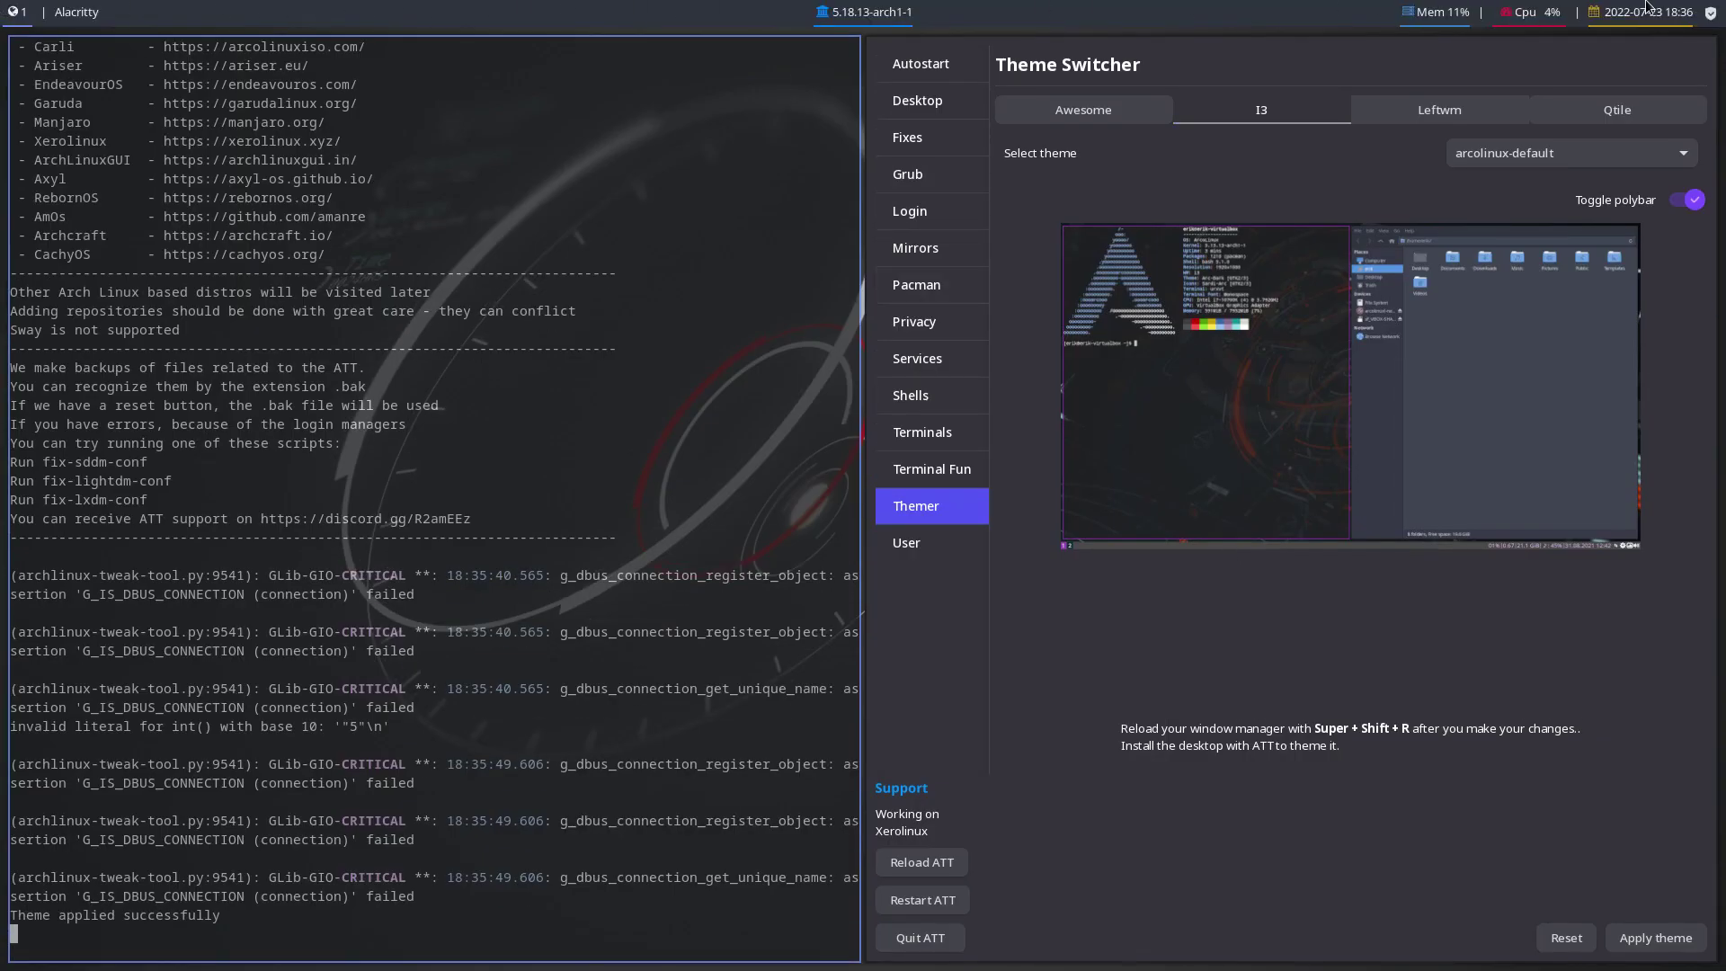
click(1685, 200)
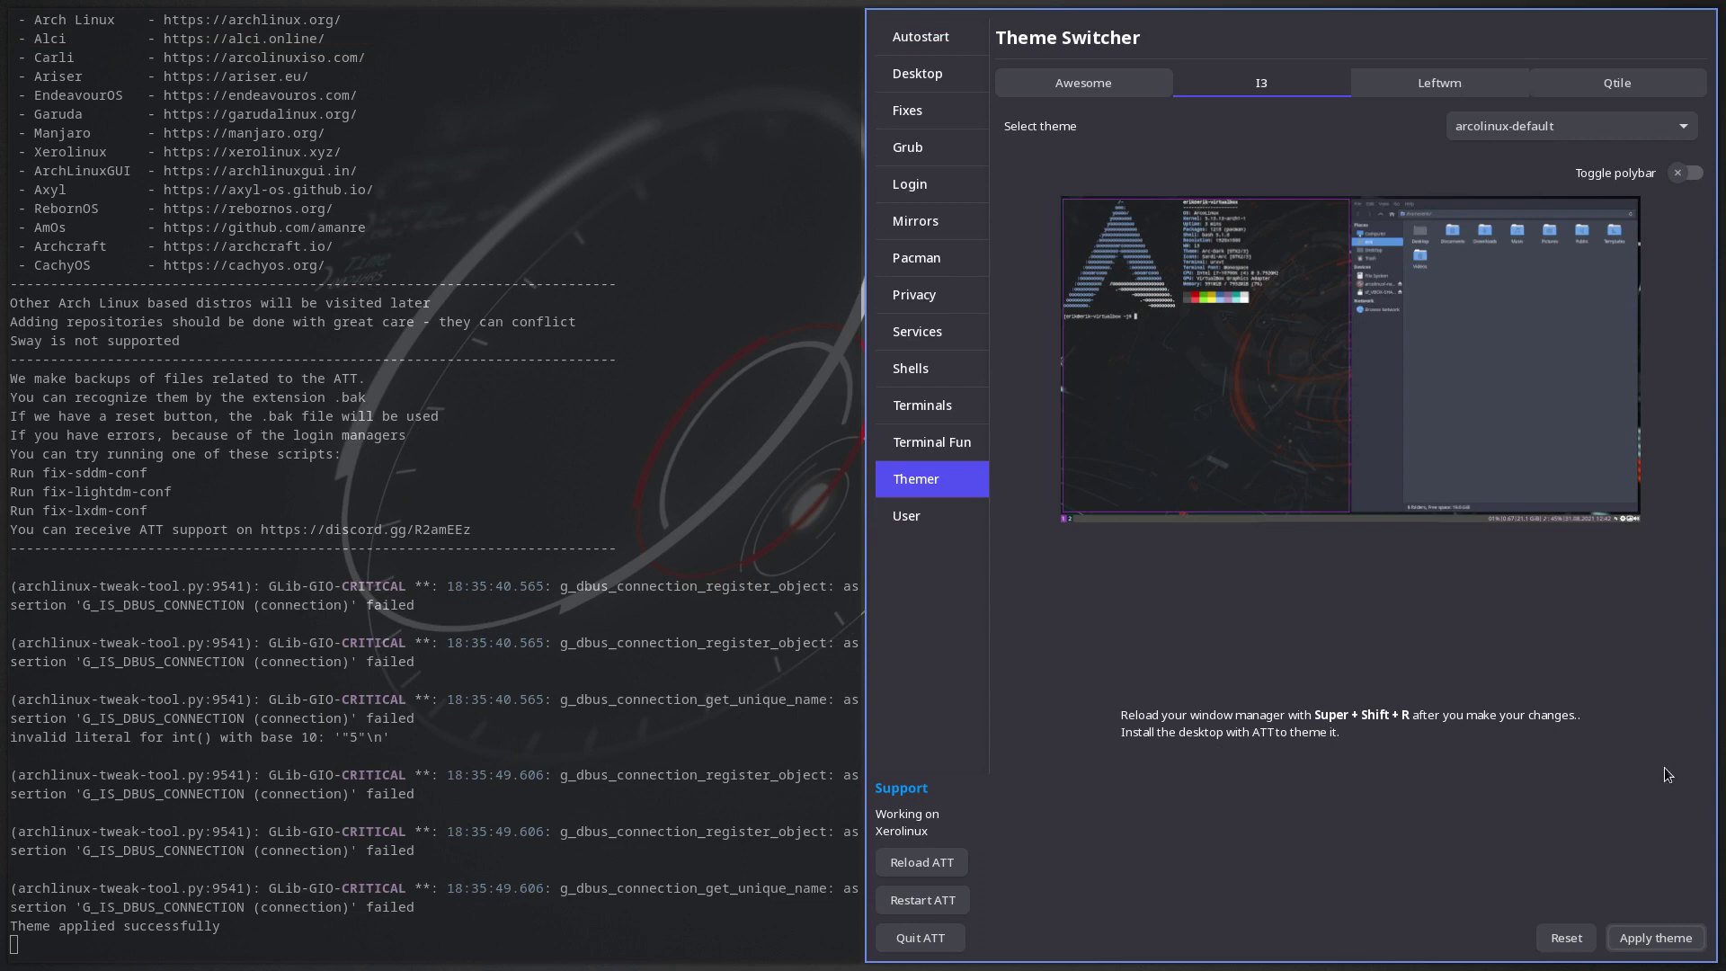
- Apply the arcolinux-mango i3 theme, then go to the Desktop Installer page
click(1551, 126)
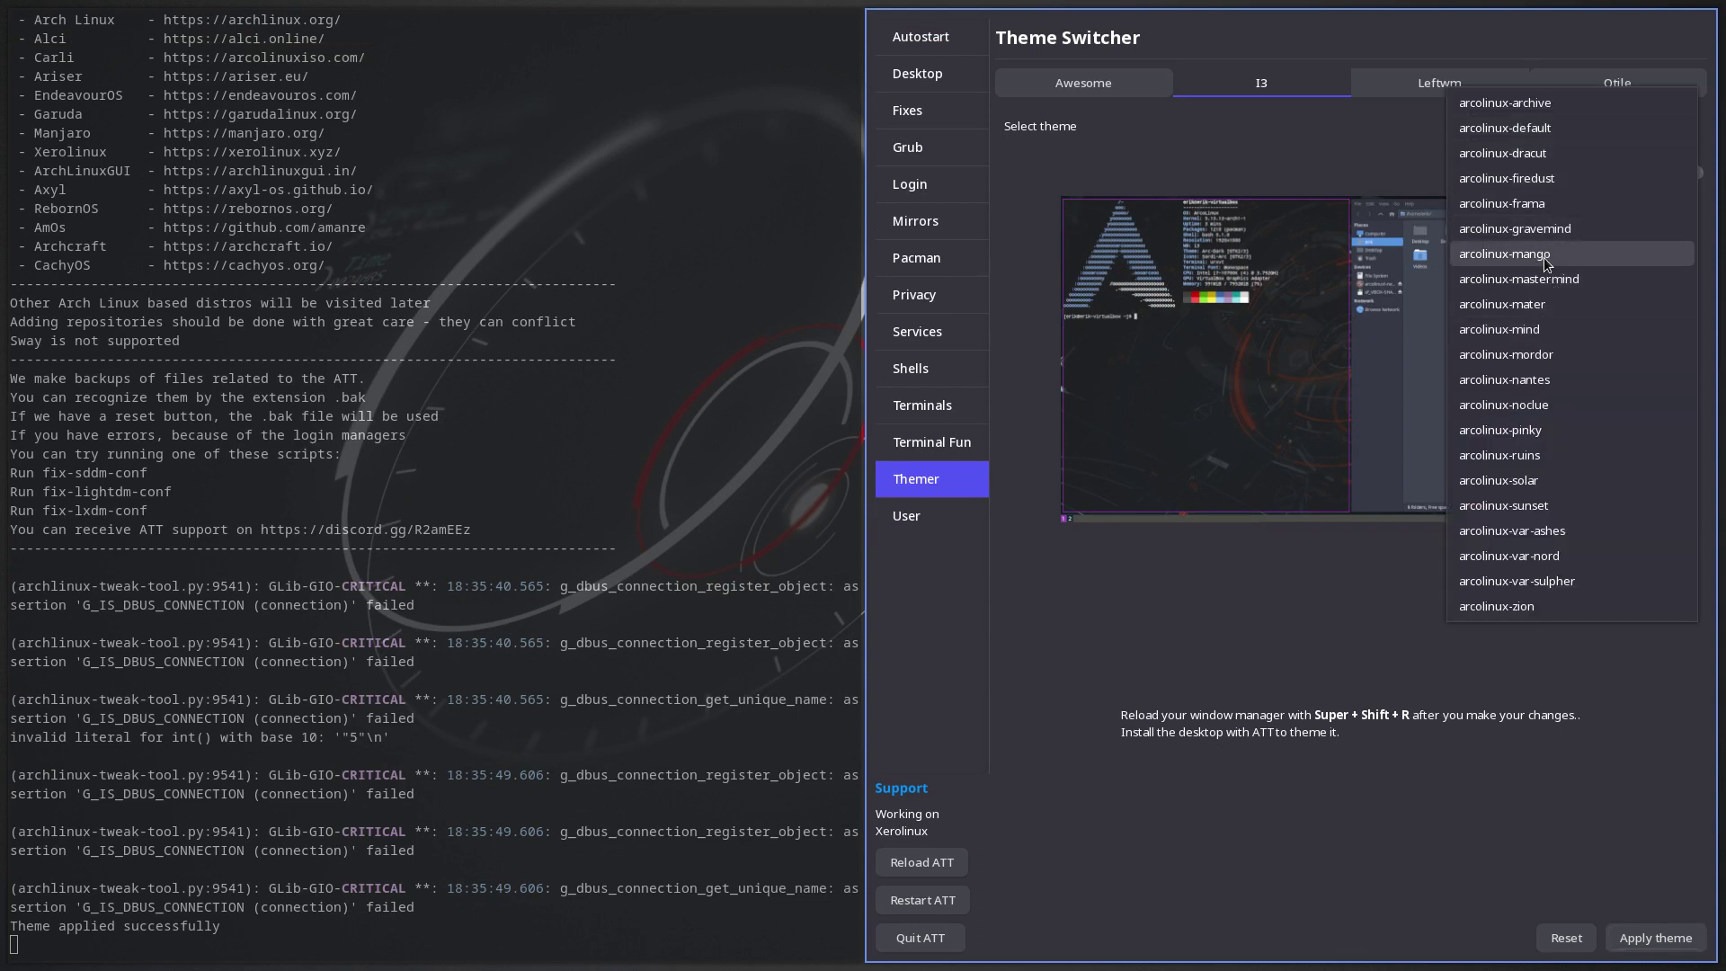
click(1511, 253)
click(1657, 937)
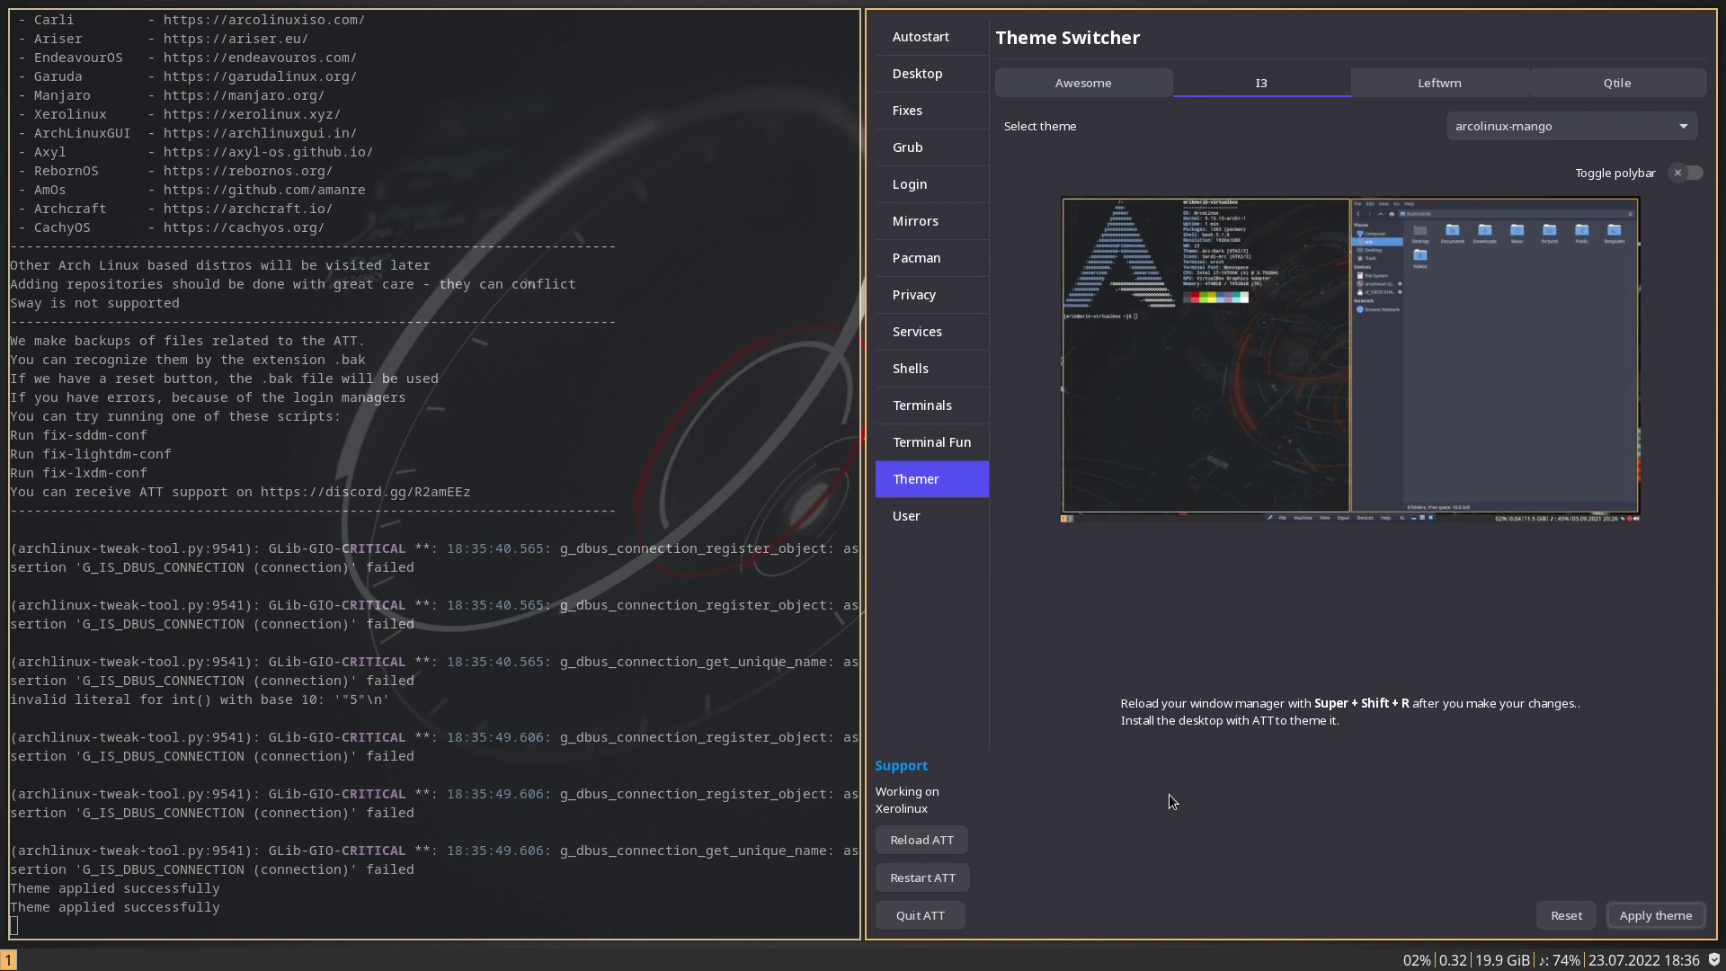
click(929, 80)
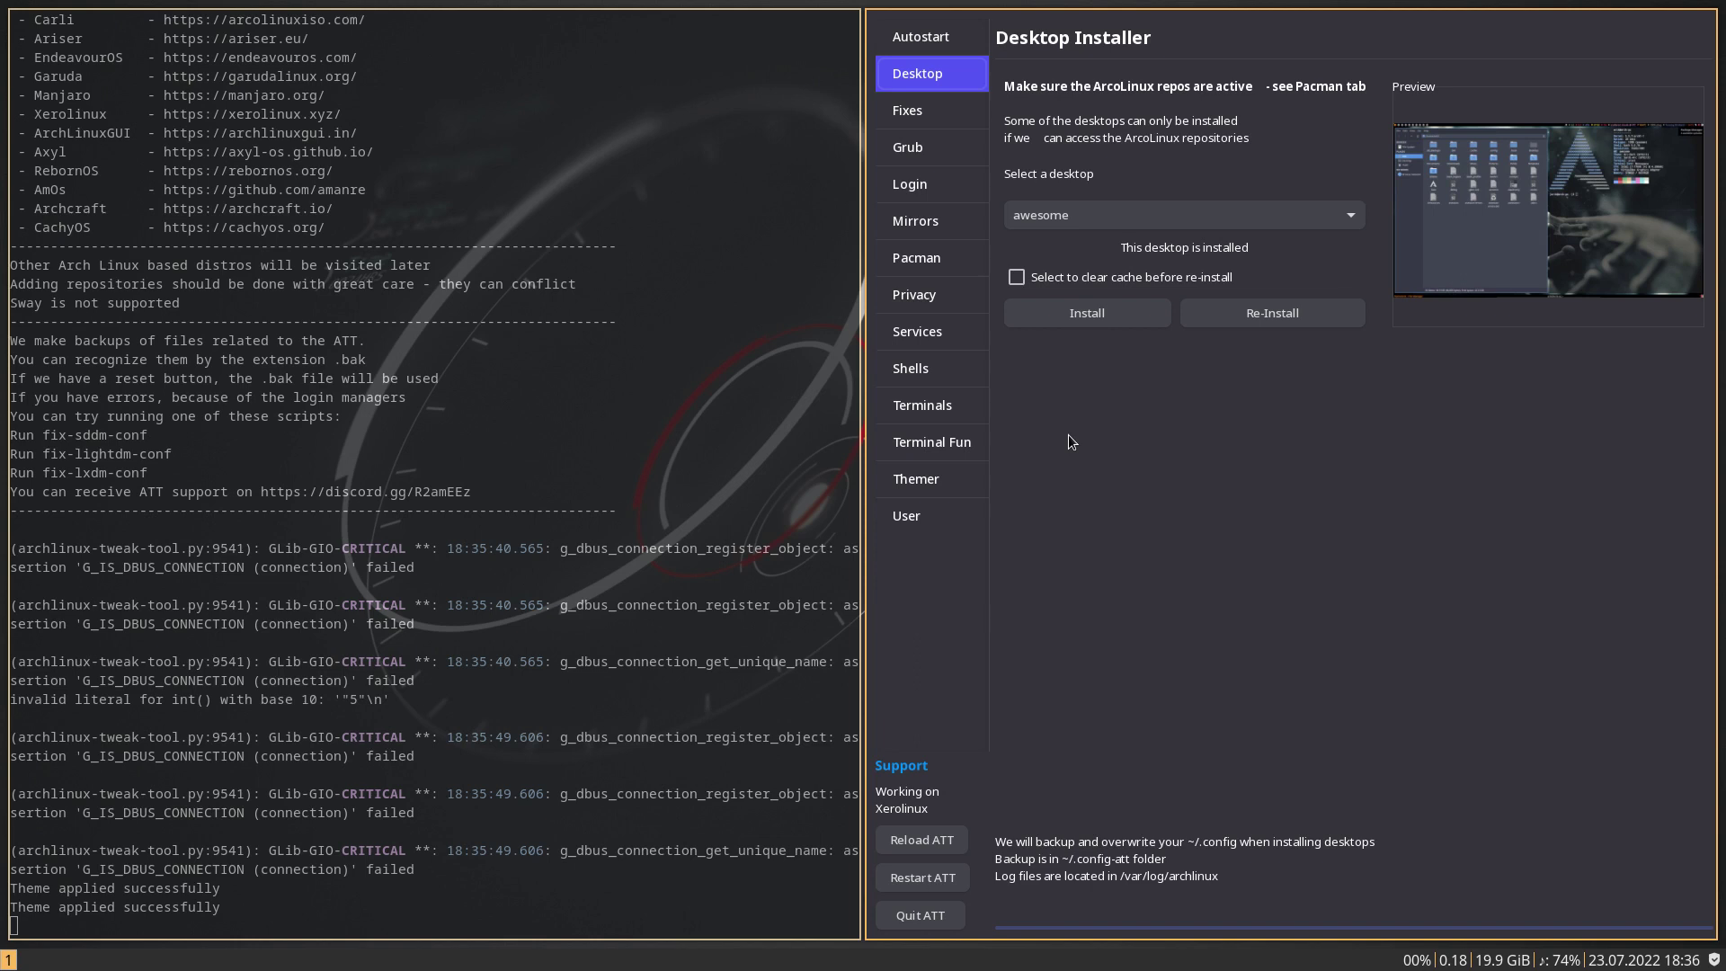
click(1086, 214)
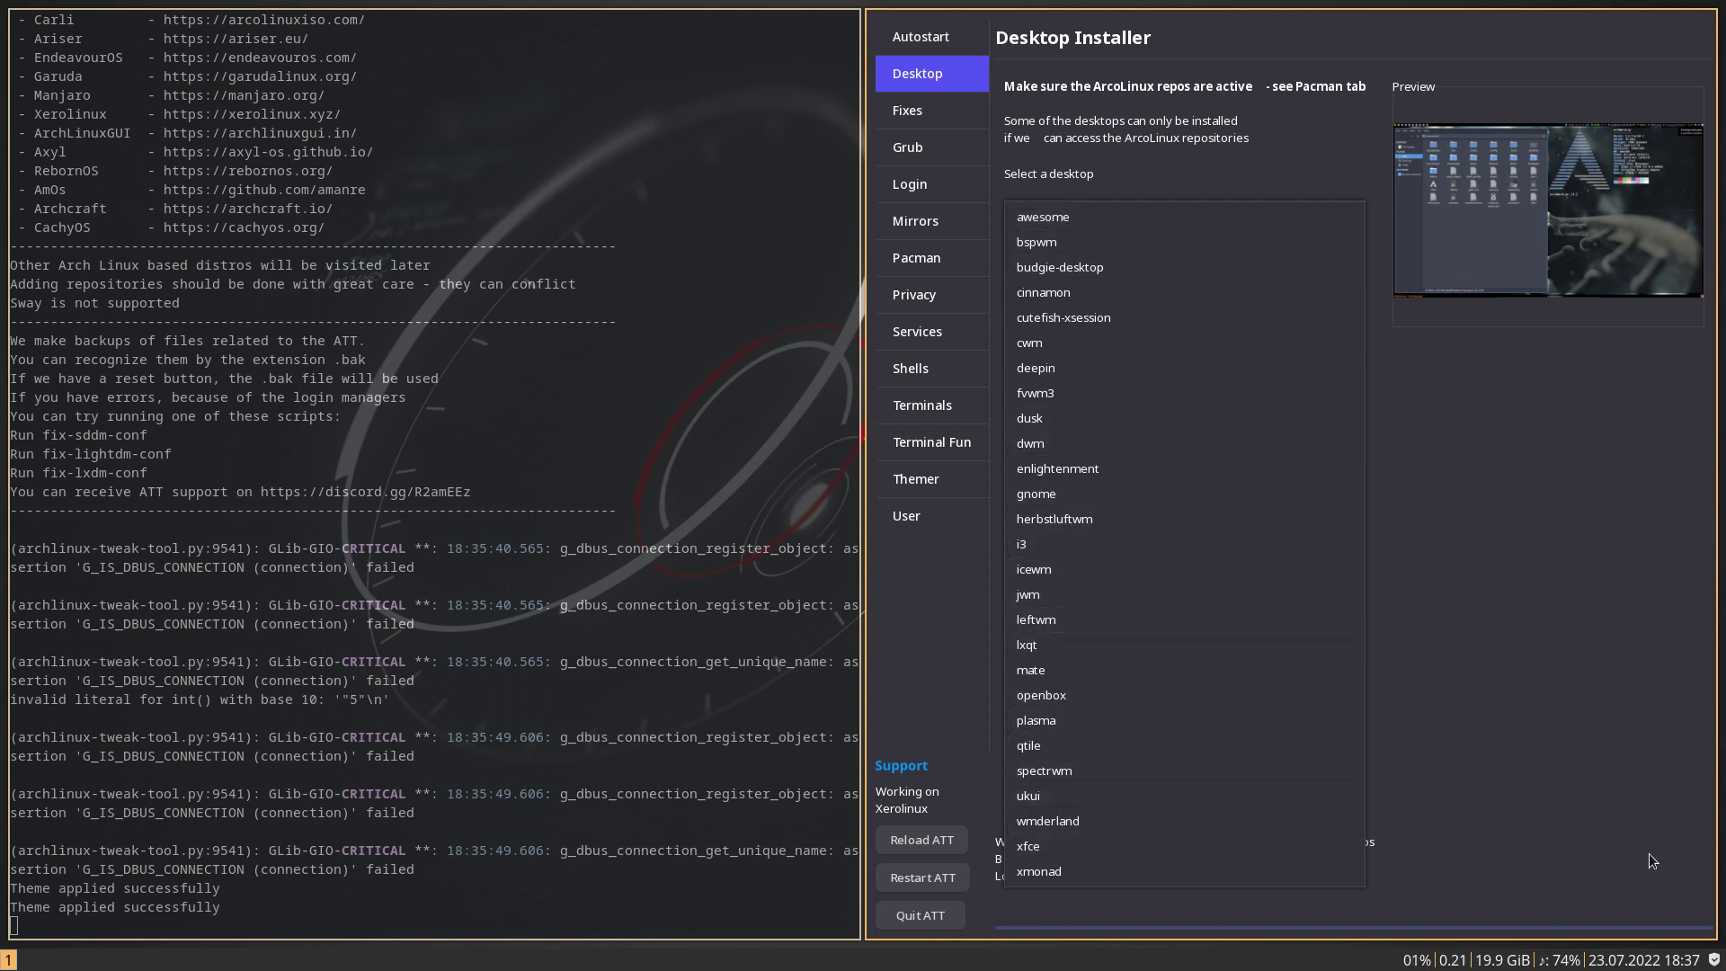
click(1523, 679)
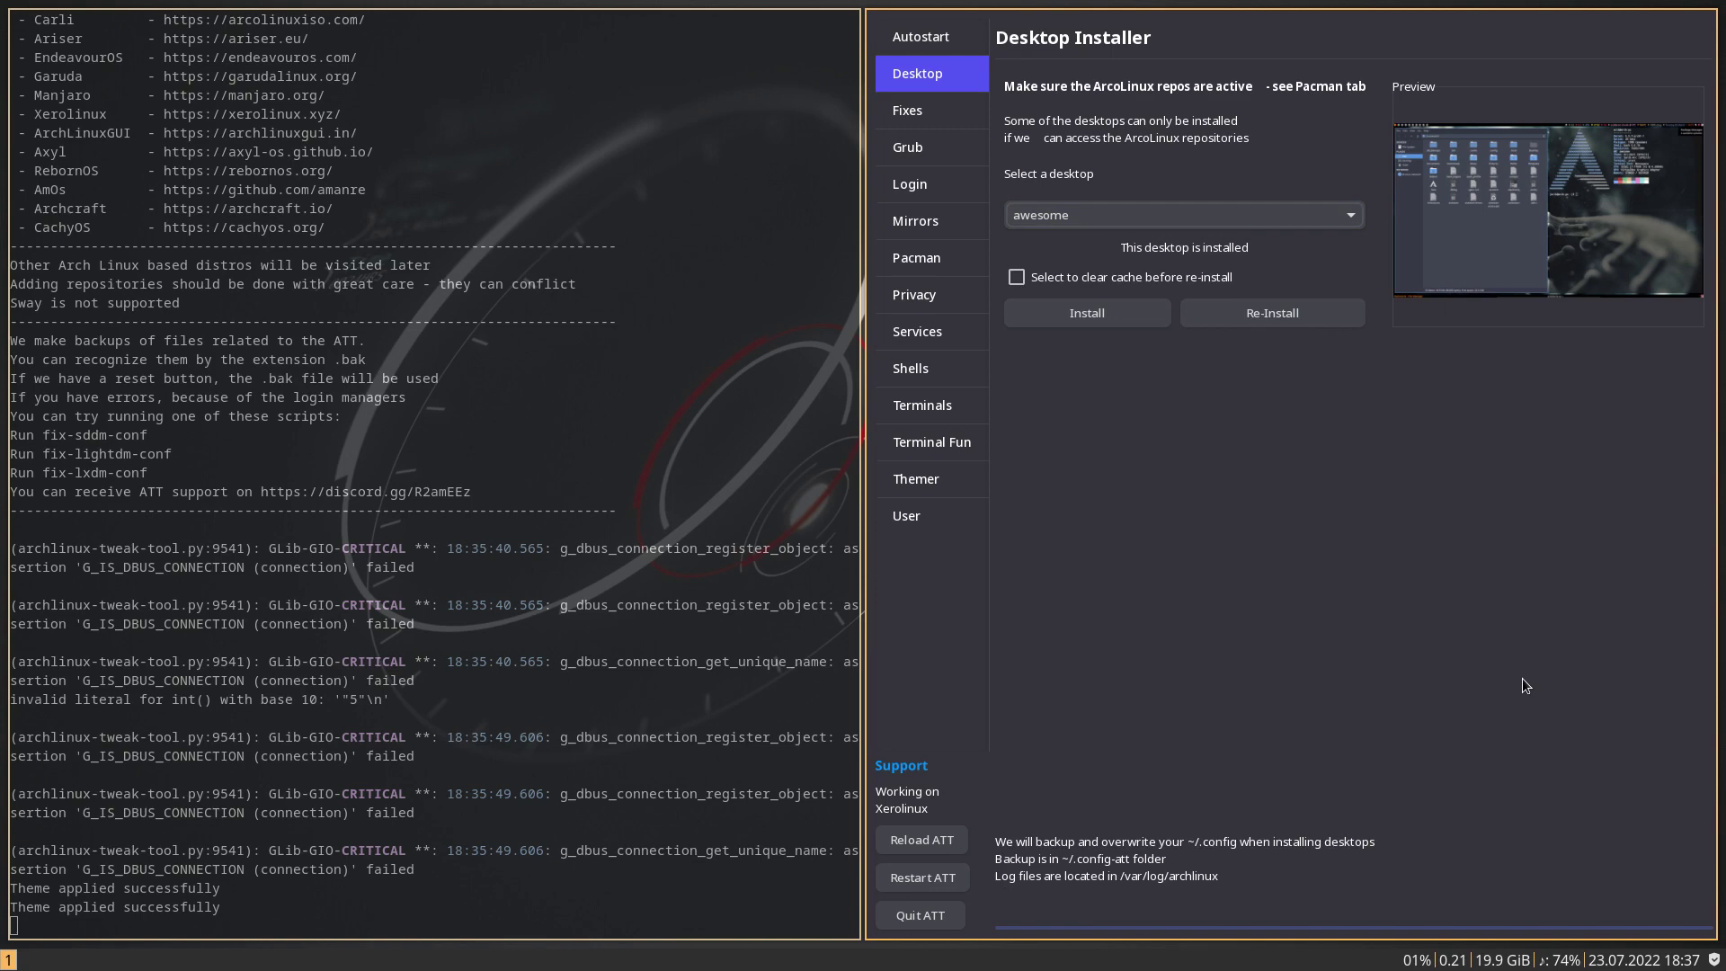
scroll(473, 346, up, 5)
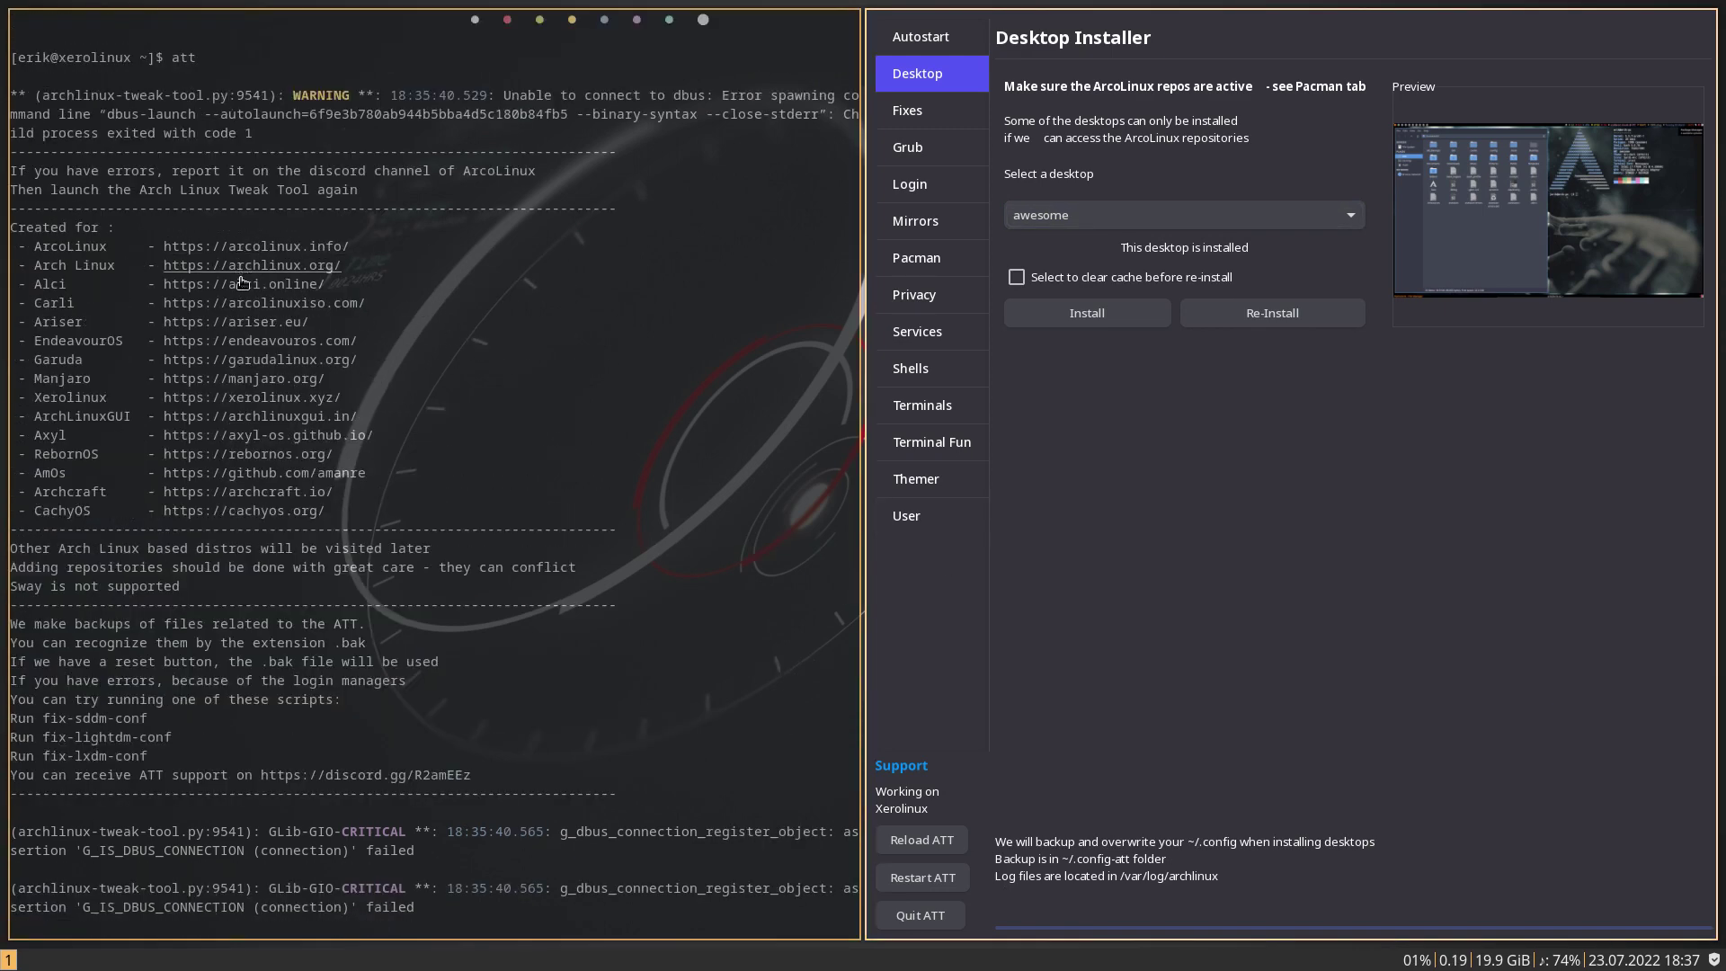